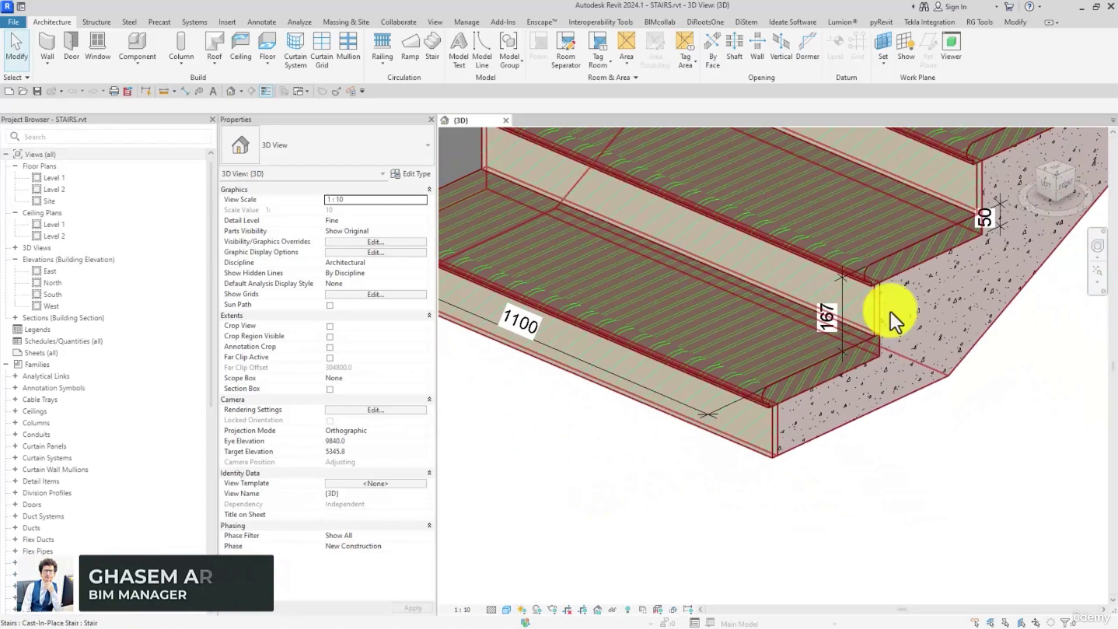
- Switch to the browser and examine stair tread profile images, including the Tredsafe Step Treads sheet and the red oak square-nose tread
left_click_drag(1117, 192, 658, 2)
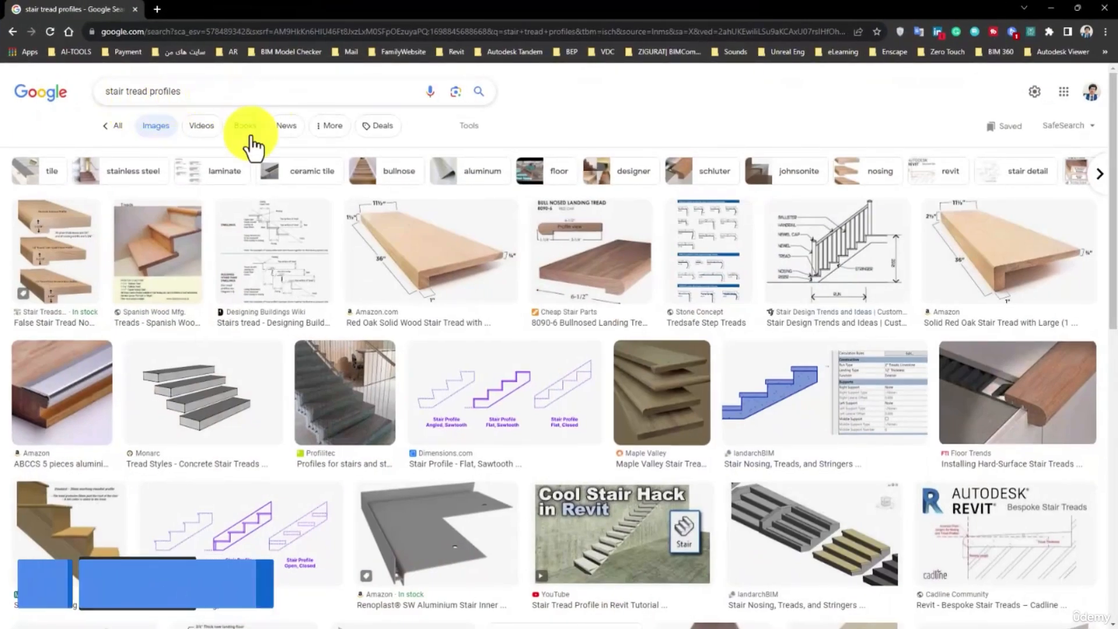
left_click(729, 268)
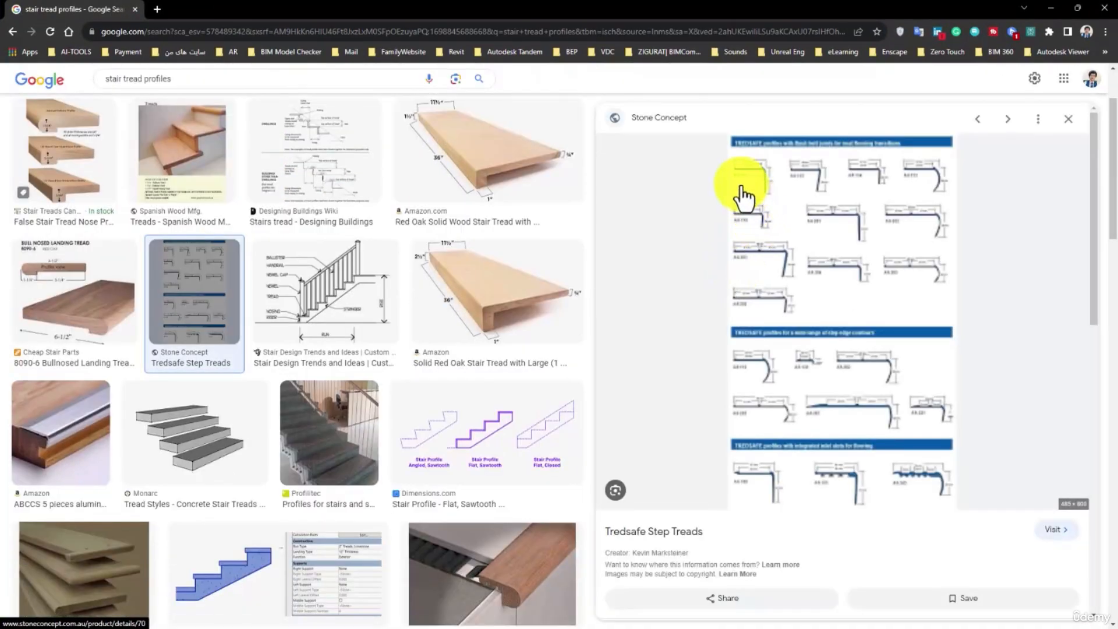
scroll(803, 233, "down", 6)
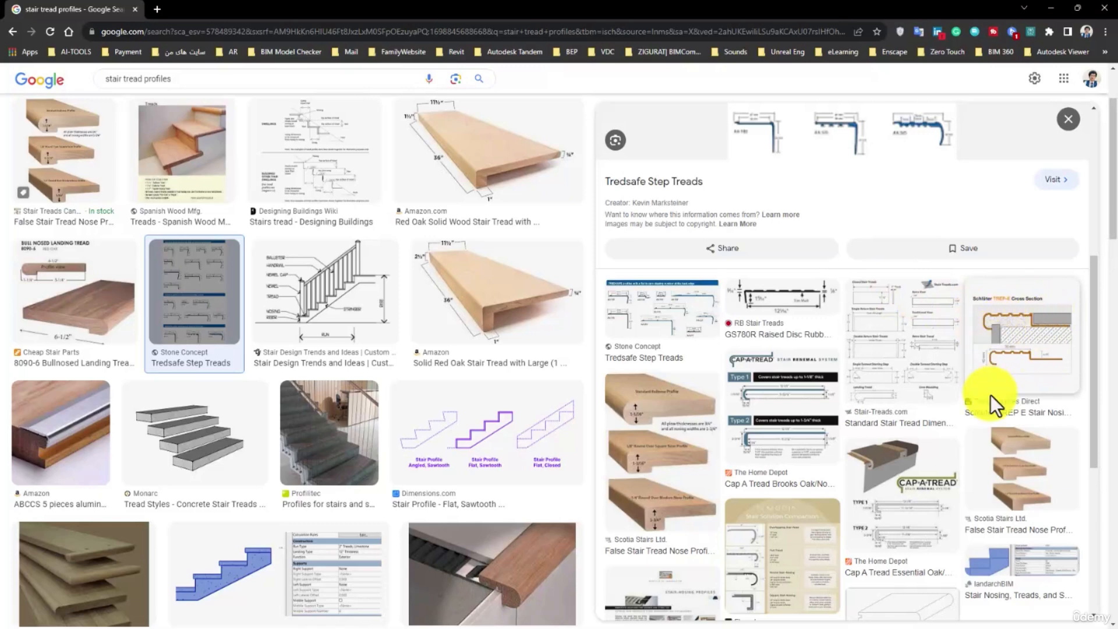
scroll(840, 356, "down", 3)
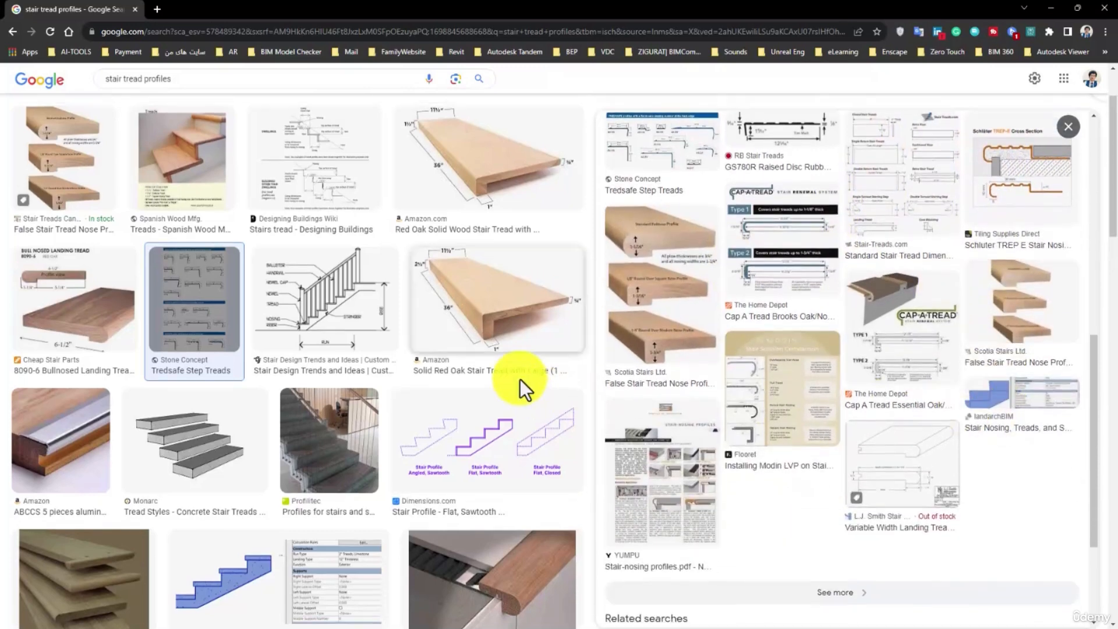
scroll(519, 379, "up", 2)
left_click(495, 294)
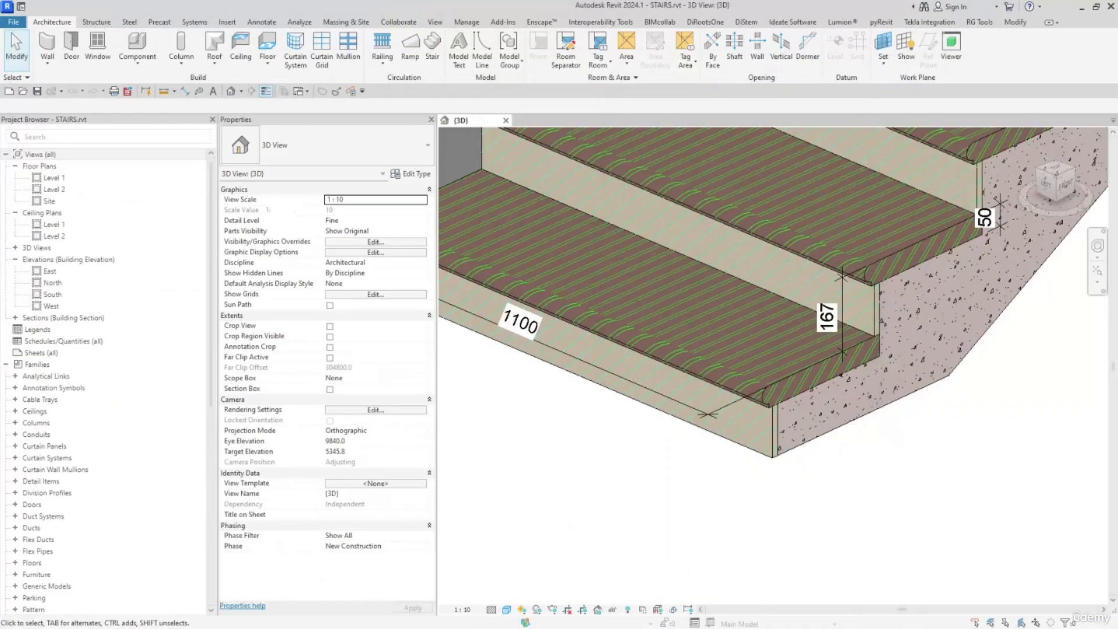
scroll(831, 304, "up", 1)
- Return to Revit, start a new family and bring up the metric profile templates for selection
middle_click_drag(933, 350, 849, 369)
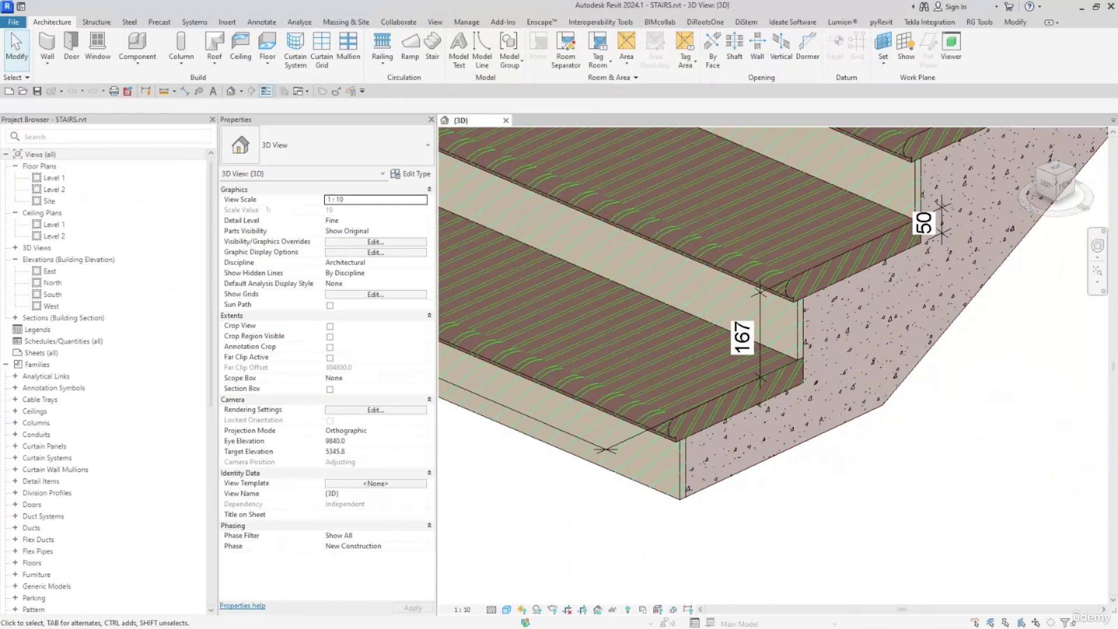
scroll(903, 449, "down", 2)
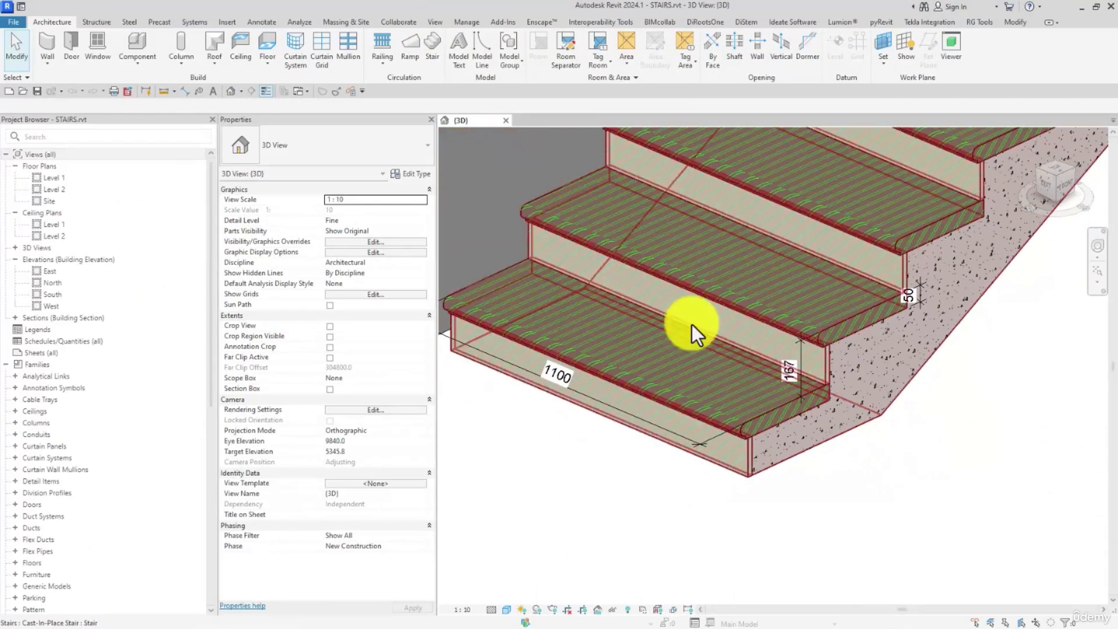
left_click(14, 20)
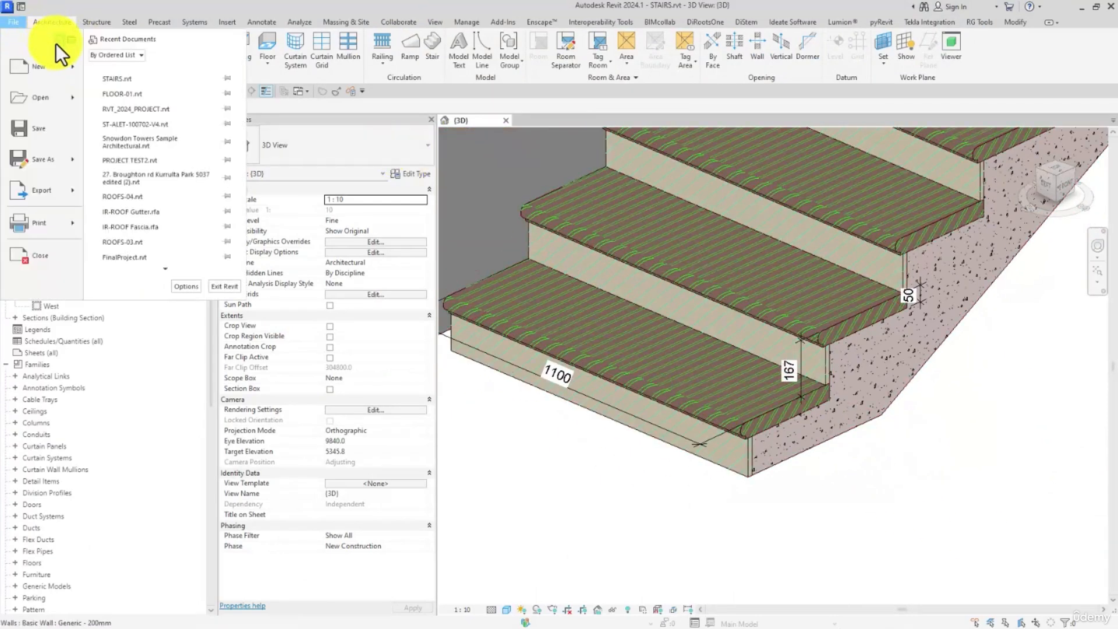
mouse_move(71, 64)
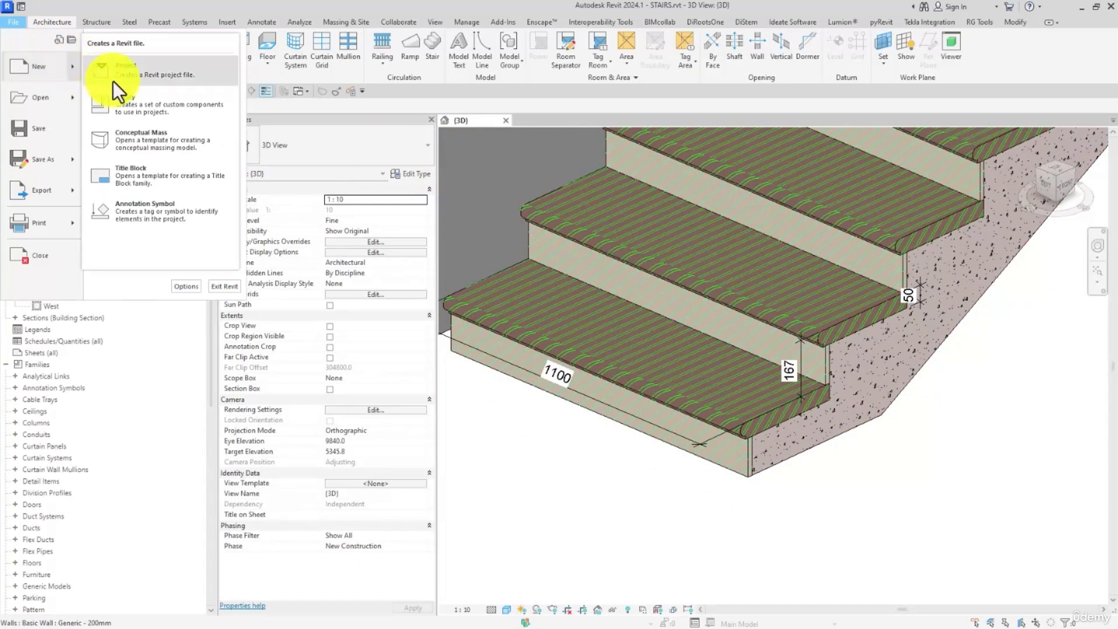
left_click(137, 106)
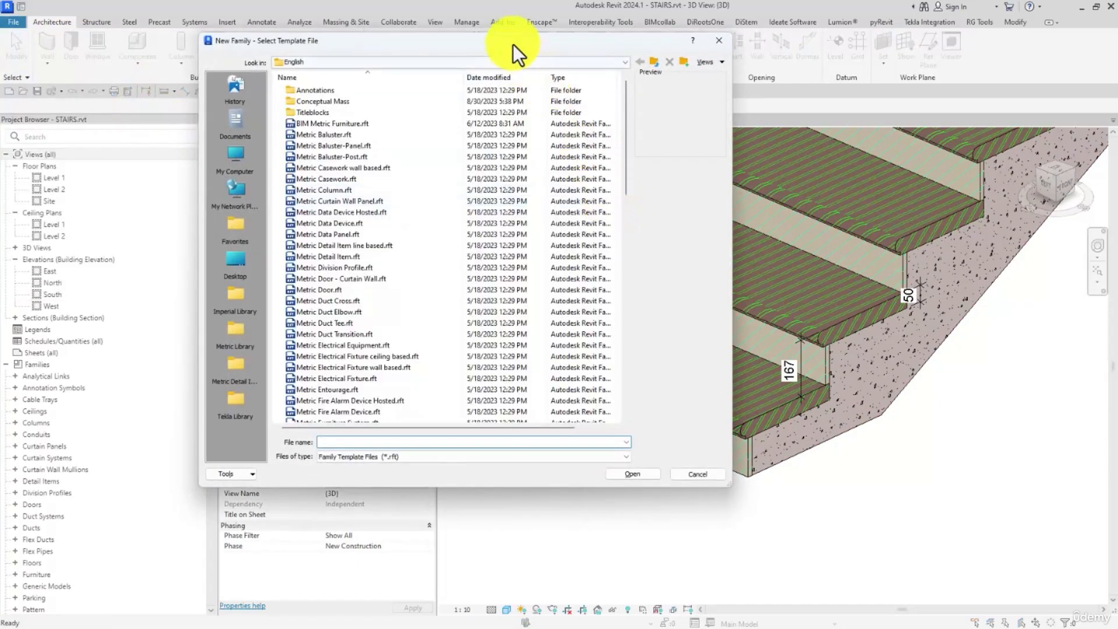
left_click_drag(512, 39, 765, 37)
left_click_drag(878, 116, 886, 255)
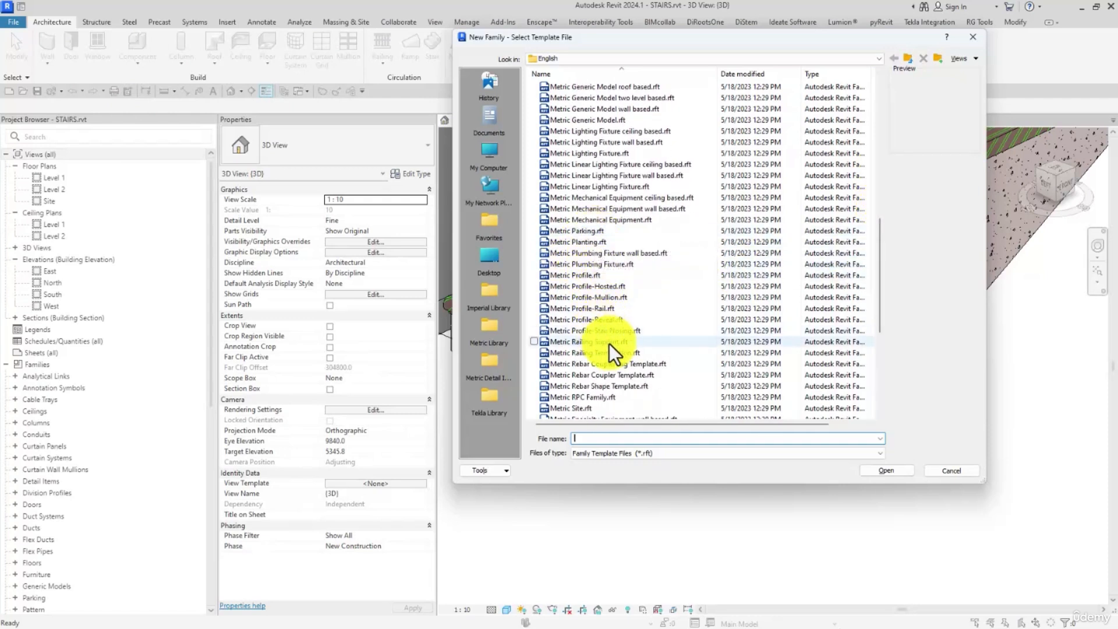
- Preview the Mullion and Stair Nosing profile templates, but create the family from Metric Profile.rft
left_click(597, 277)
scroll(597, 277, "down", 1)
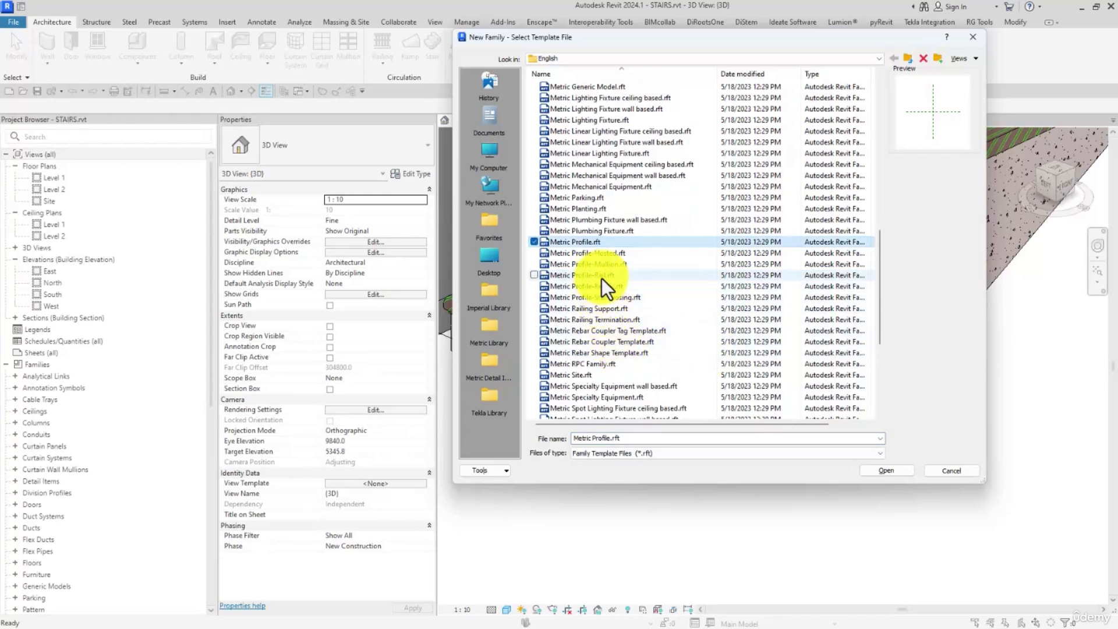
left_click(593, 277)
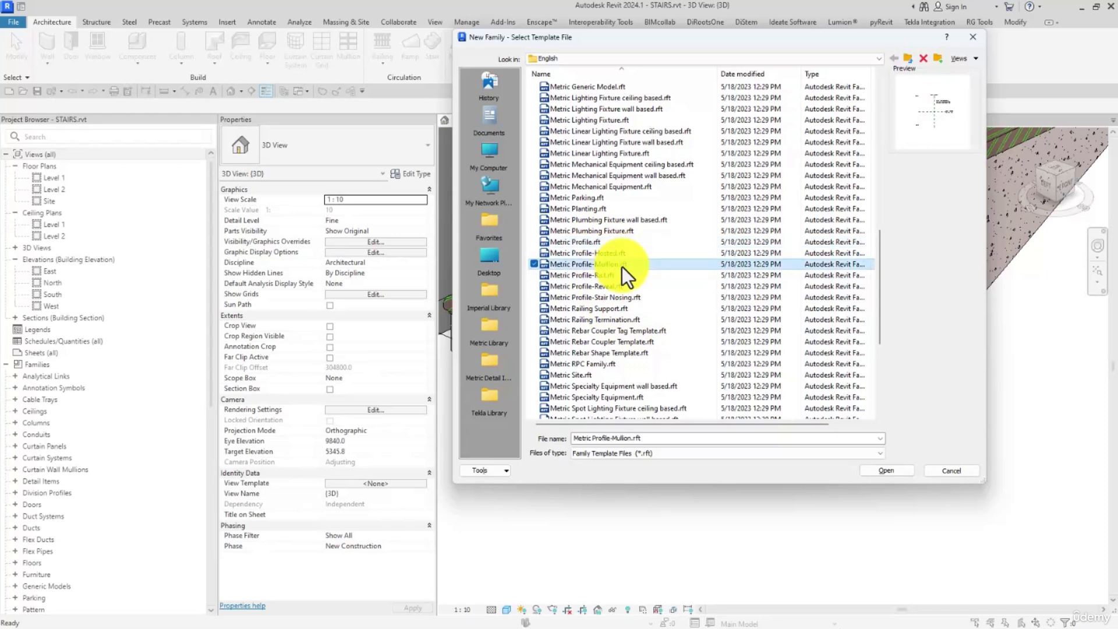
left_click(615, 287)
left_click(618, 297)
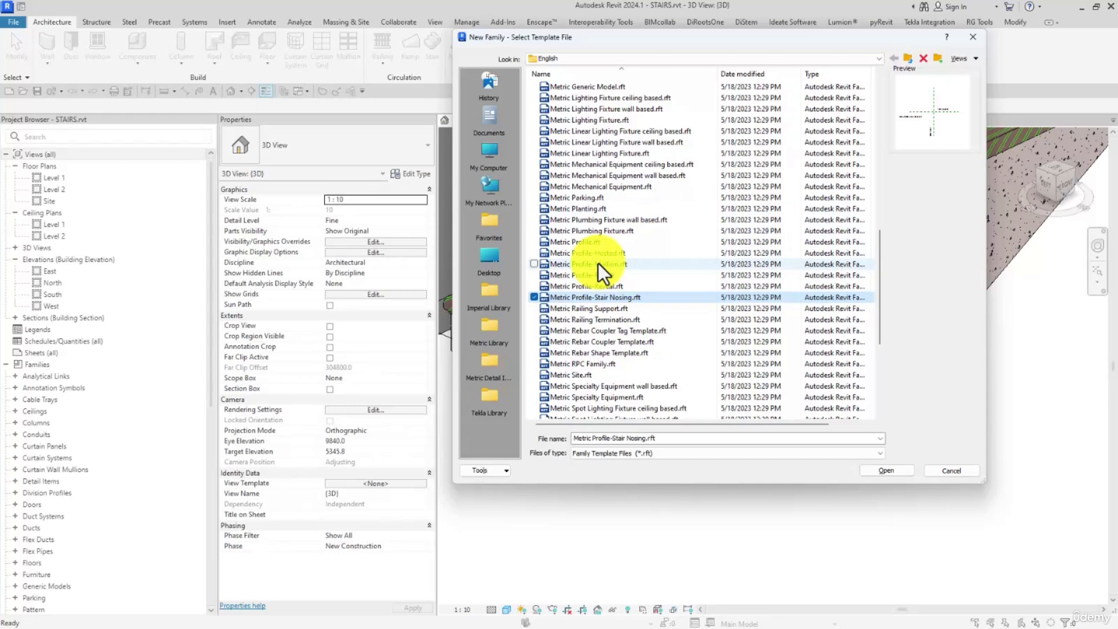
left_click(585, 243)
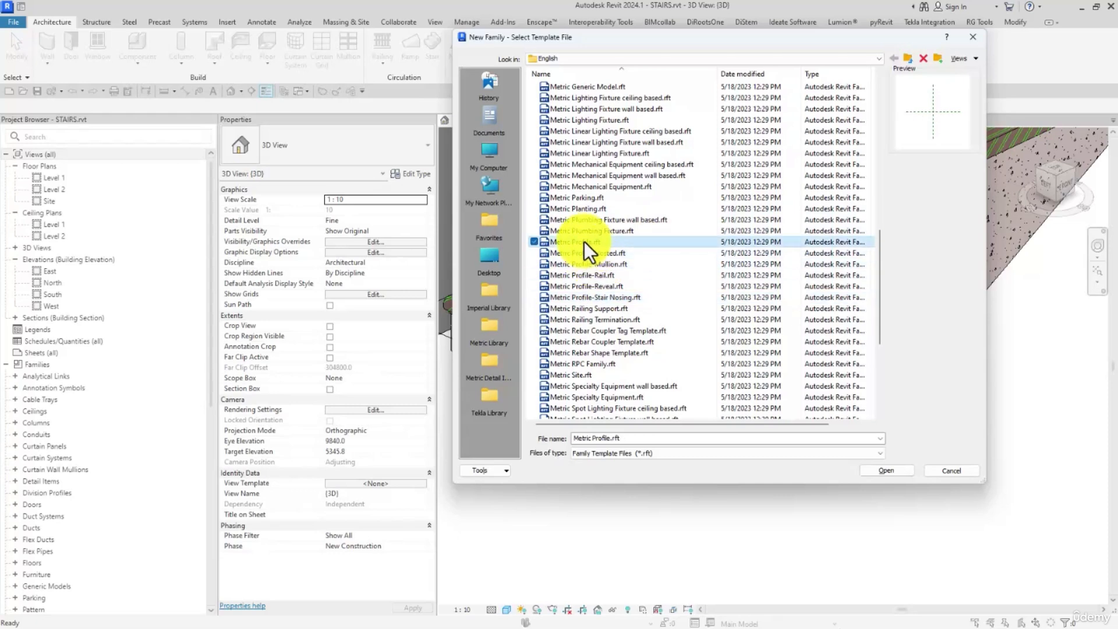
left_click(890, 471)
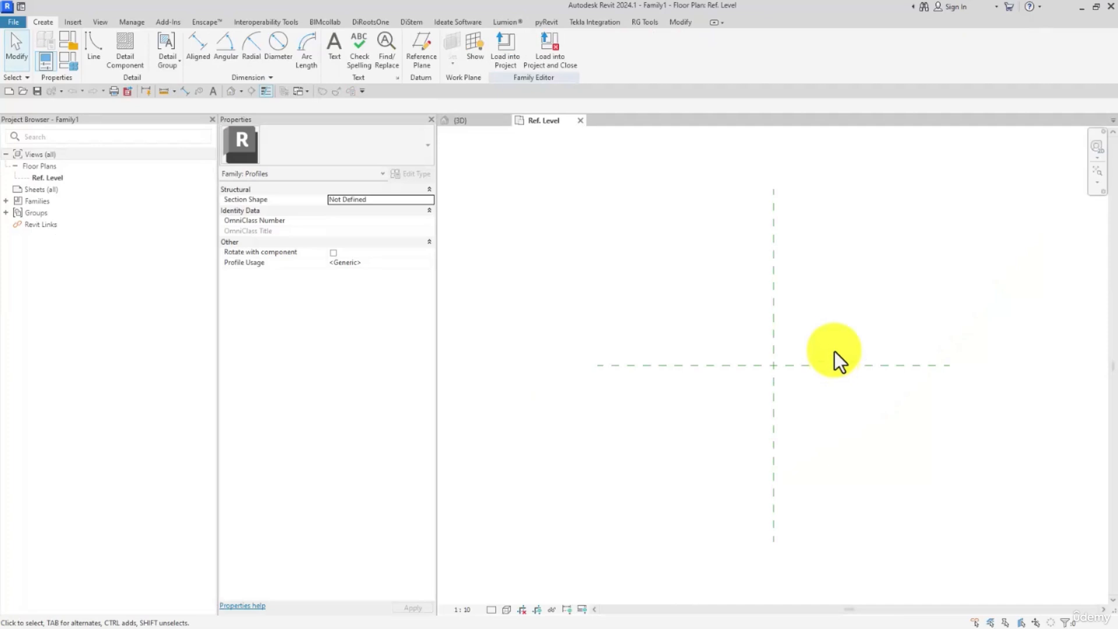
middle_click_drag(698, 295, 681, 292)
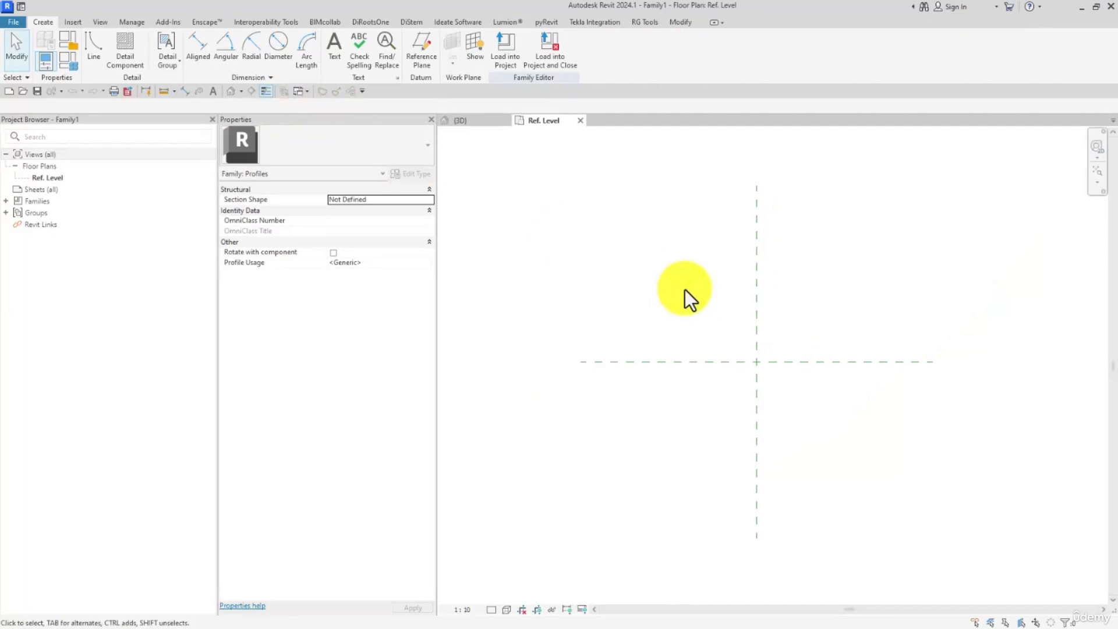
- In the stair project, disable Riser and Tread in the STAIR - 01 run type, deleting the dimensions that lose their references
left_click(490, 120)
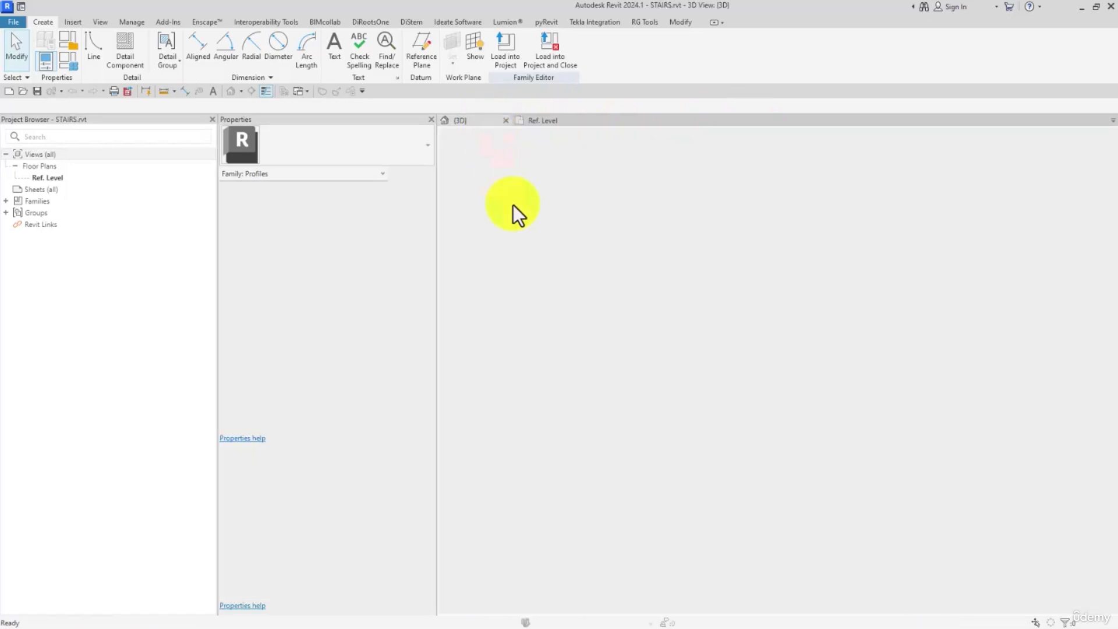
left_click(624, 338)
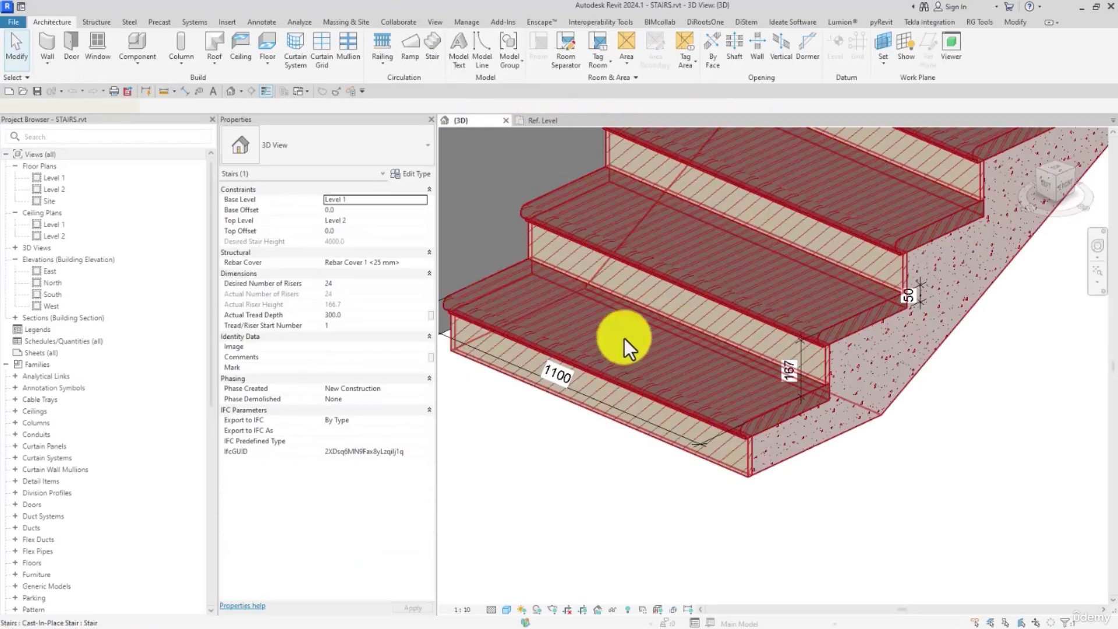
left_click(416, 174)
left_click(553, 195)
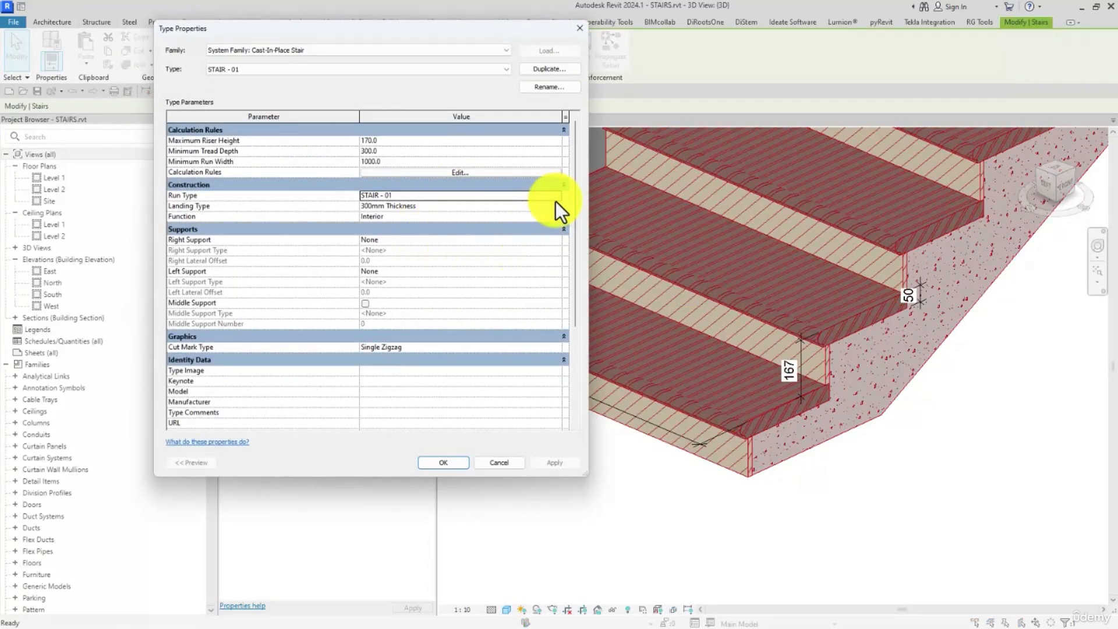
left_click(556, 197)
left_click(365, 295)
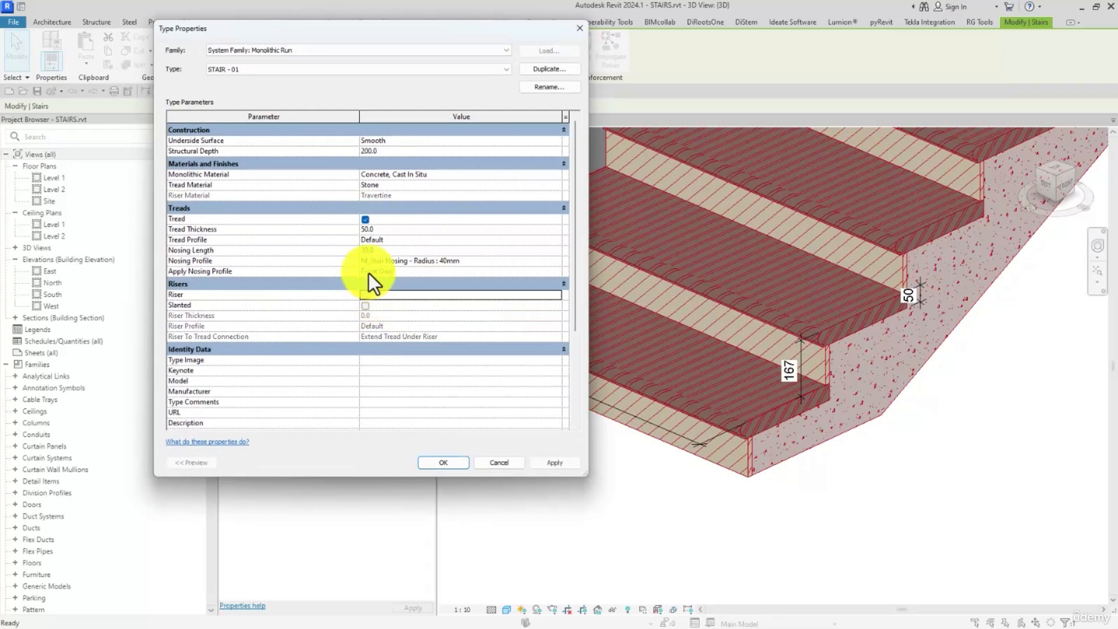
left_click(365, 220)
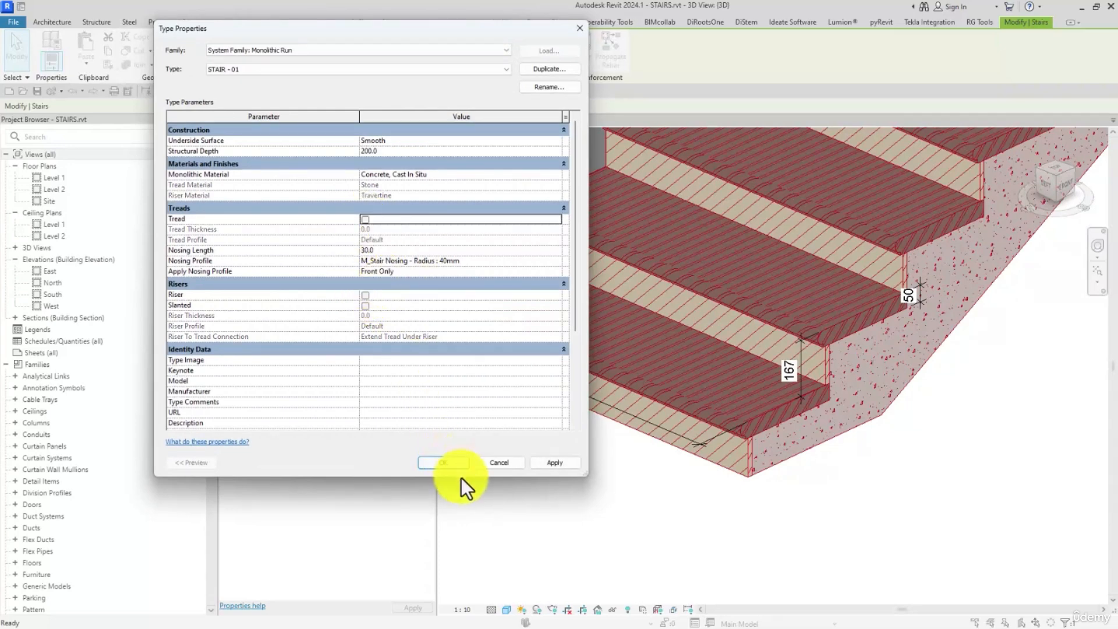
left_click(440, 467)
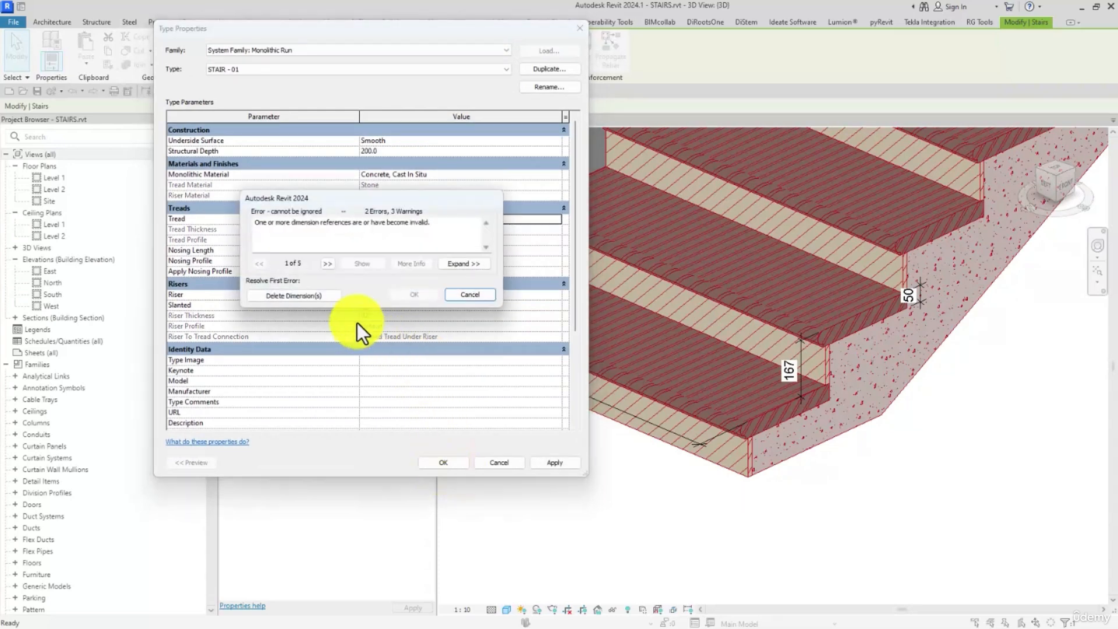
left_click(312, 295)
left_click(445, 460)
- Delete the remaining 1100 width dimension along the lowest step
left_click(595, 493)
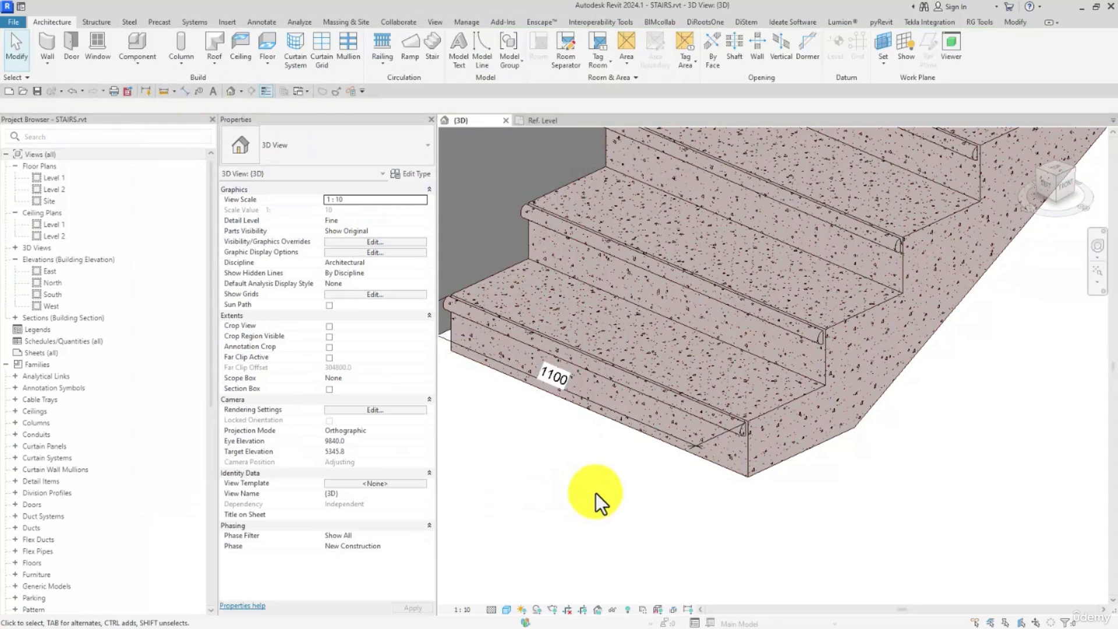
left_click(693, 457)
key("Delete")
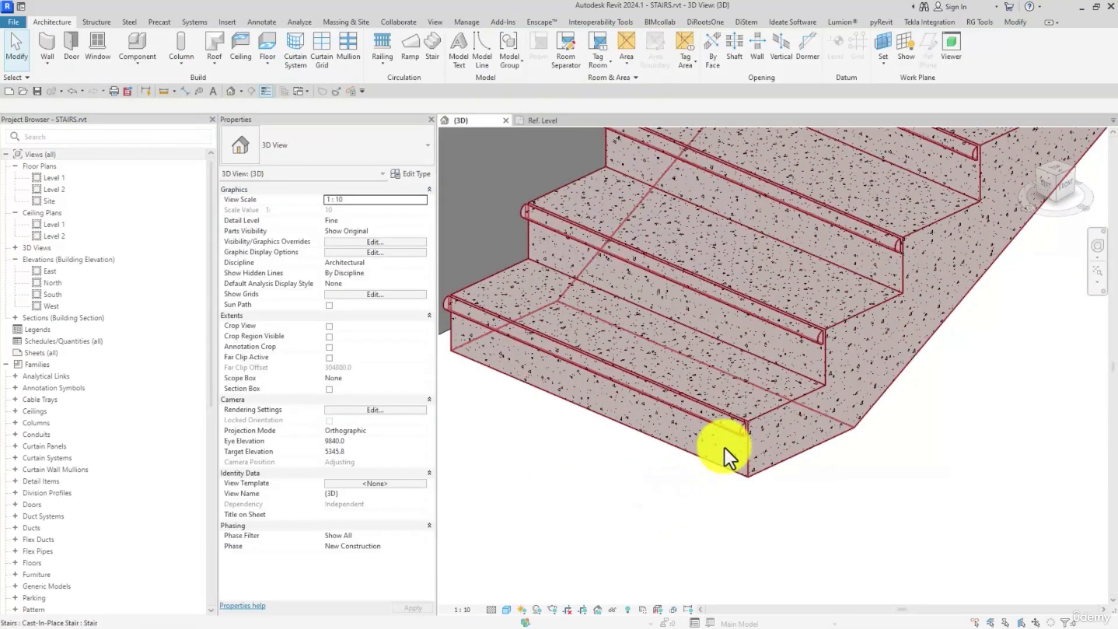
- Set the Nosing Profile of the stair's STAIR - 01 run type to Default and apply it
left_click(501, 324)
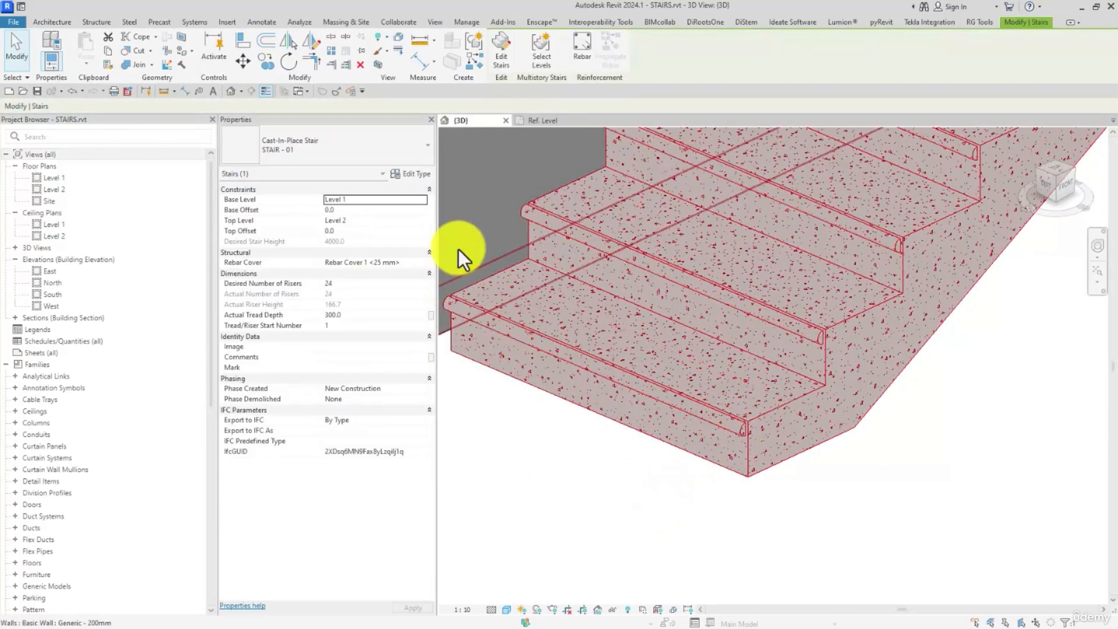
left_click(413, 173)
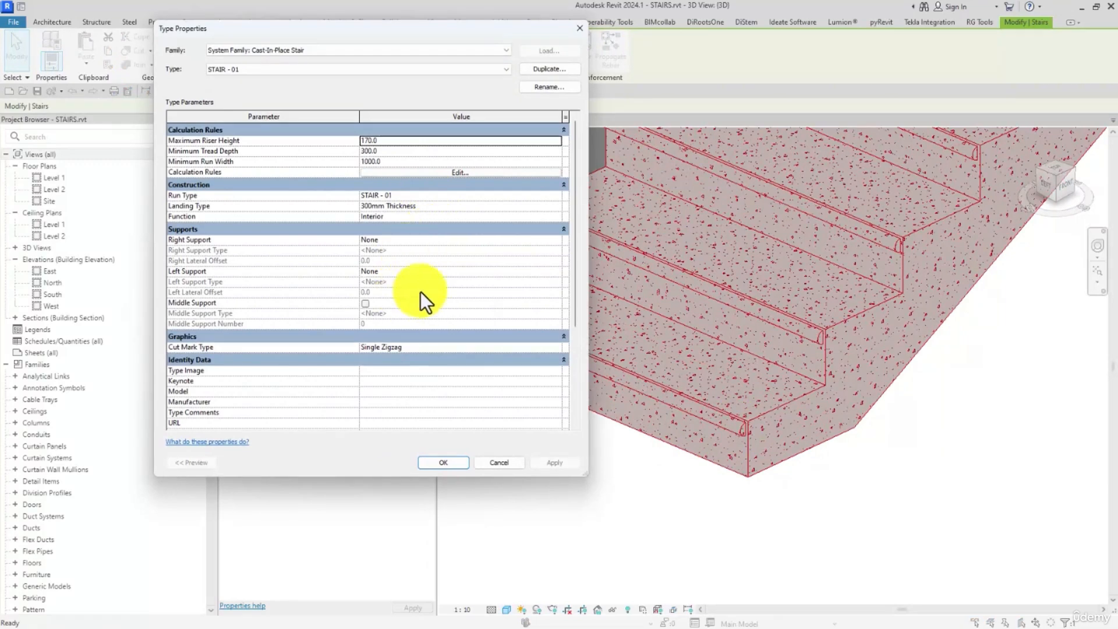
left_click(557, 196)
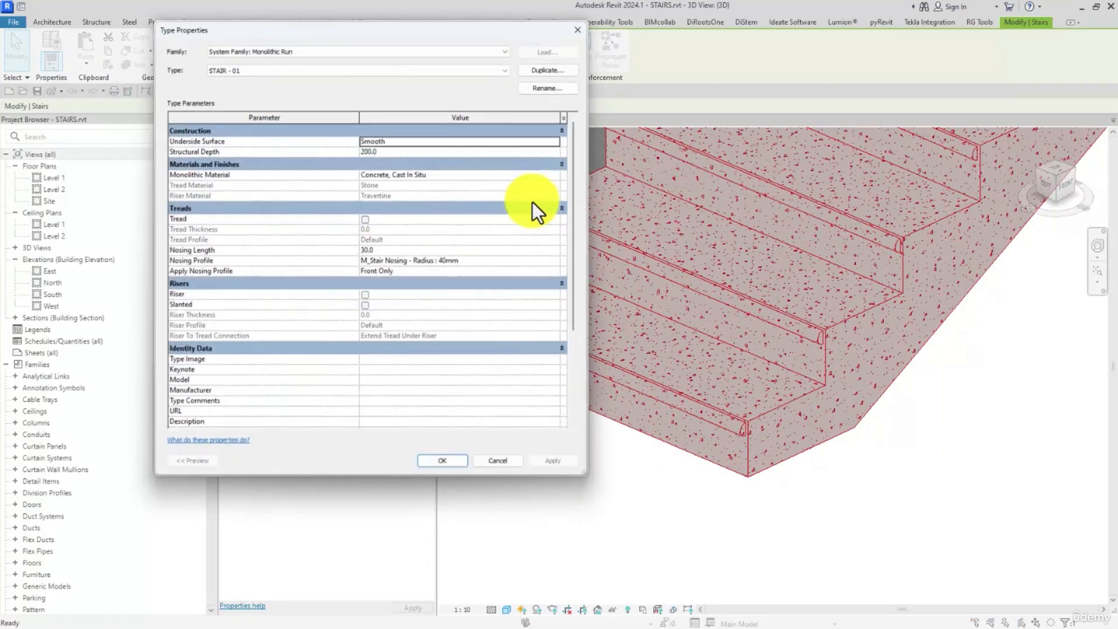
left_click(442, 271)
left_click(556, 262)
left_click(556, 263)
left_click(393, 273)
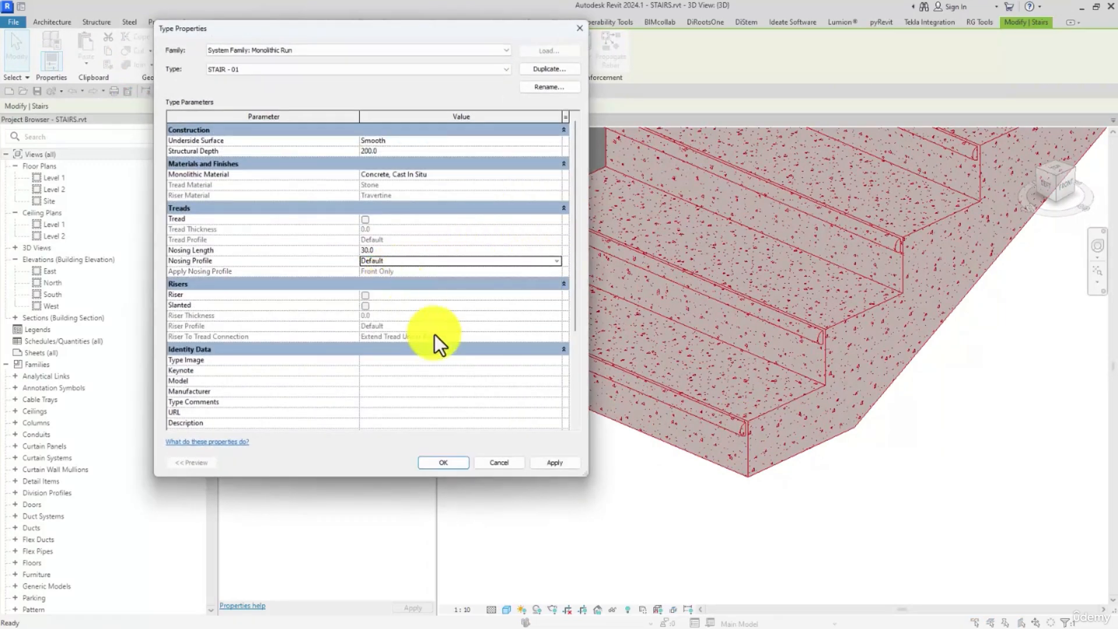
left_click(553, 462)
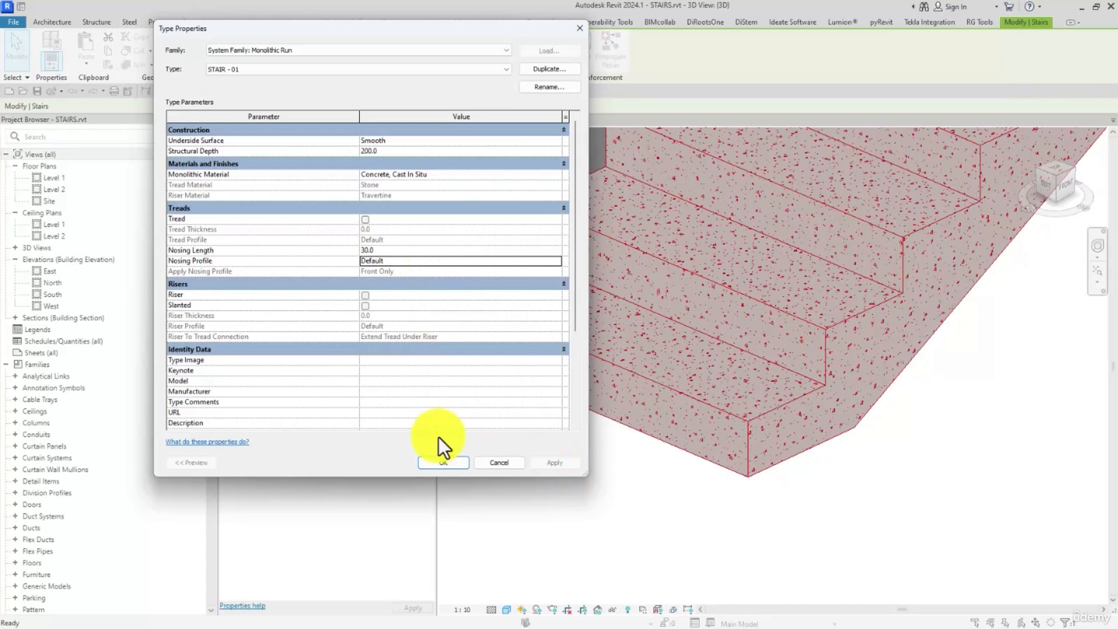
left_click(443, 461)
left_click(443, 461)
left_click(676, 467)
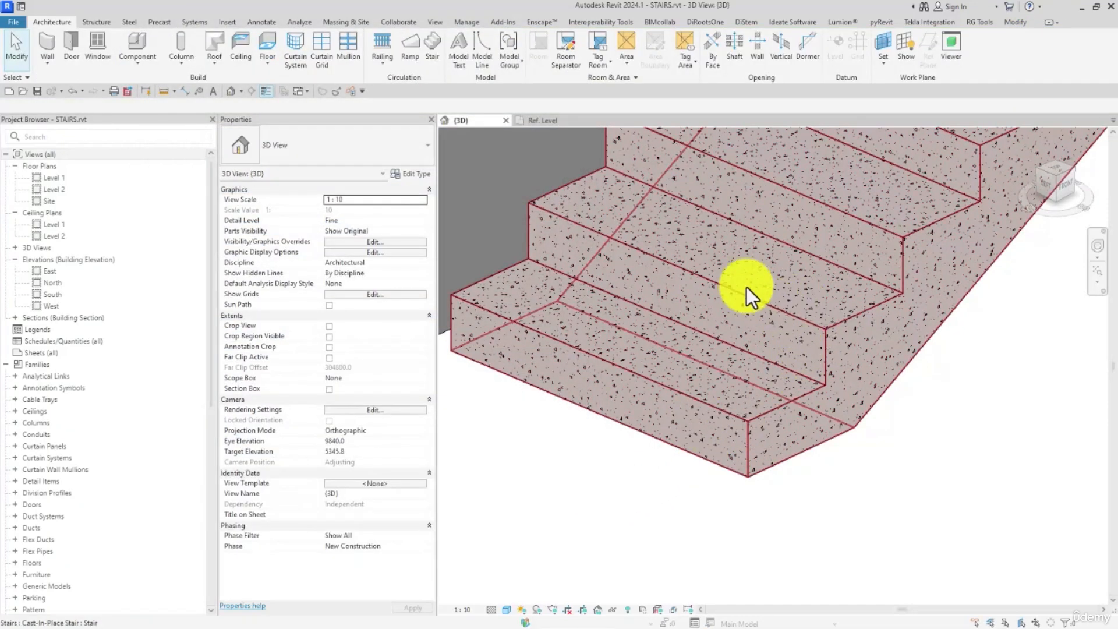
- In the profile family's Ref. Level view, sketch a wide, thin rectangle from the reference plane intersection, extending left and below it
left_click(556, 120)
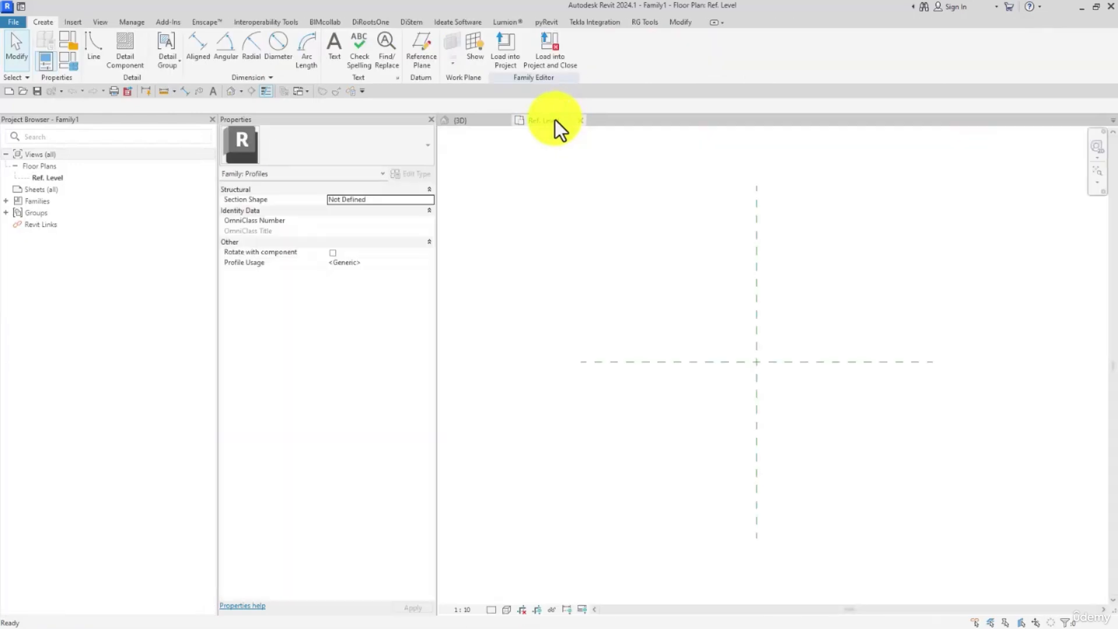
middle_click_drag(597, 202, 594, 199)
left_click(97, 48)
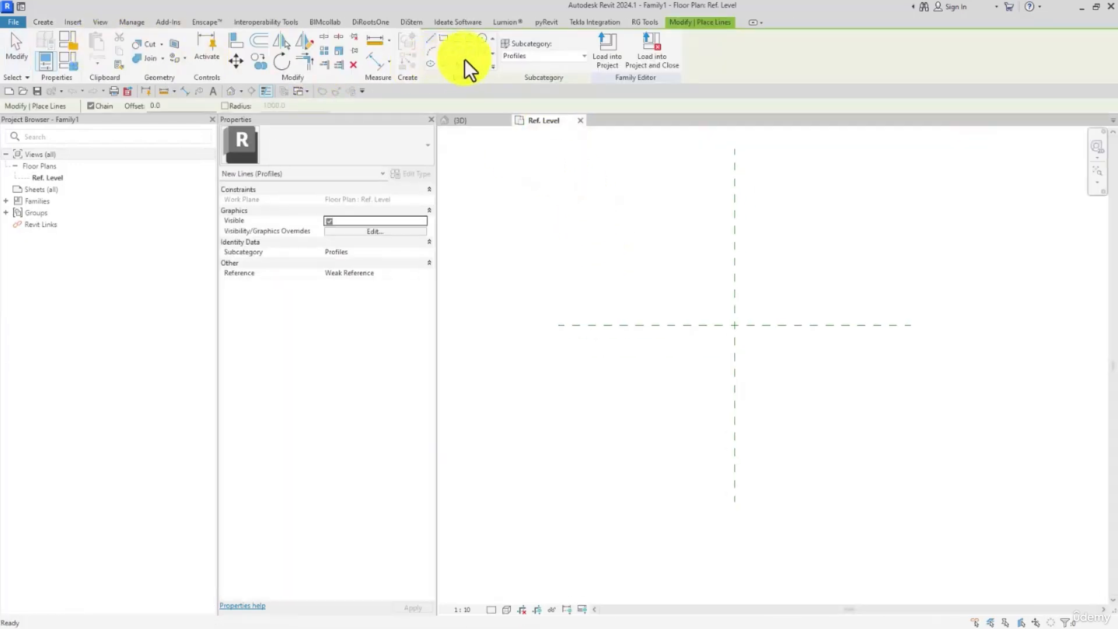
left_click(444, 38)
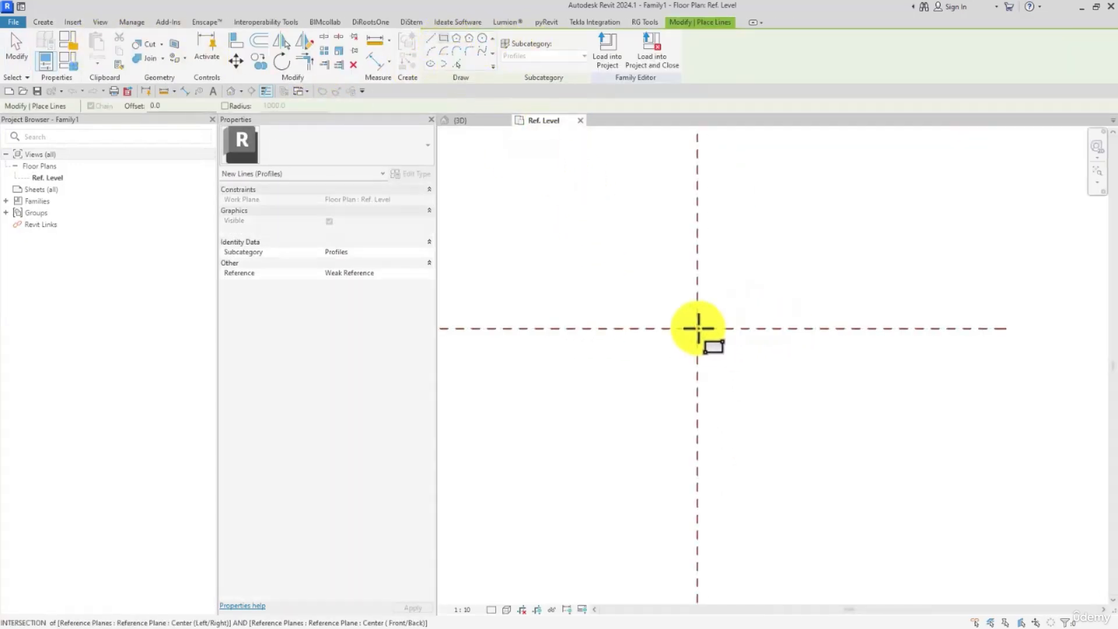
left_click(696, 326)
left_click(542, 350)
key("Escape")
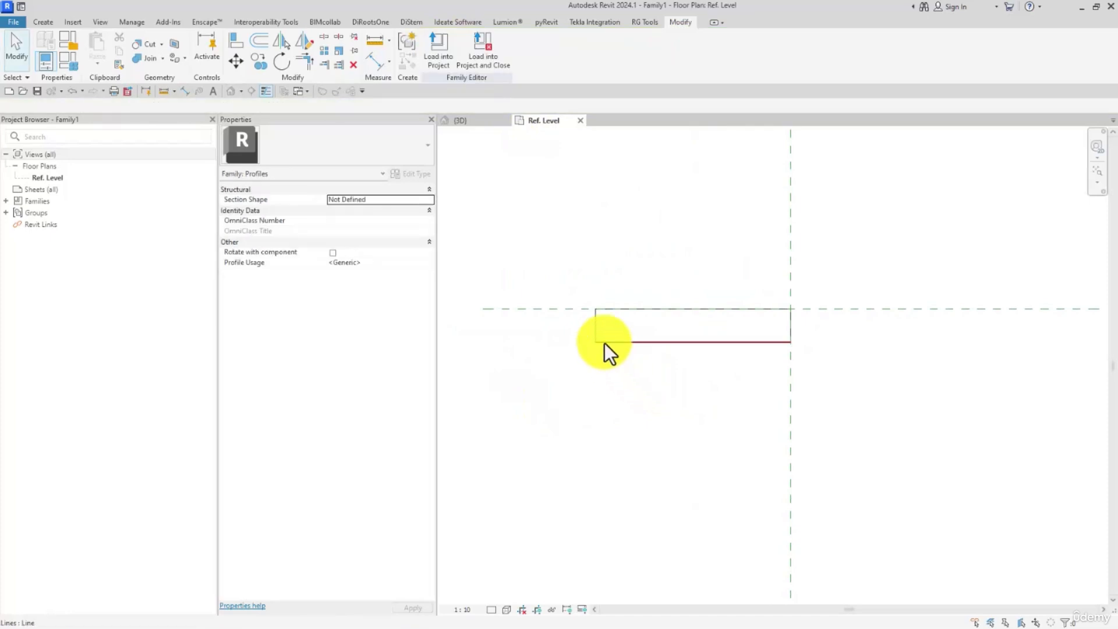
- Set the profile rectangle's width to 300 mm and its height to 50 mm
left_click(623, 342)
left_click(675, 283)
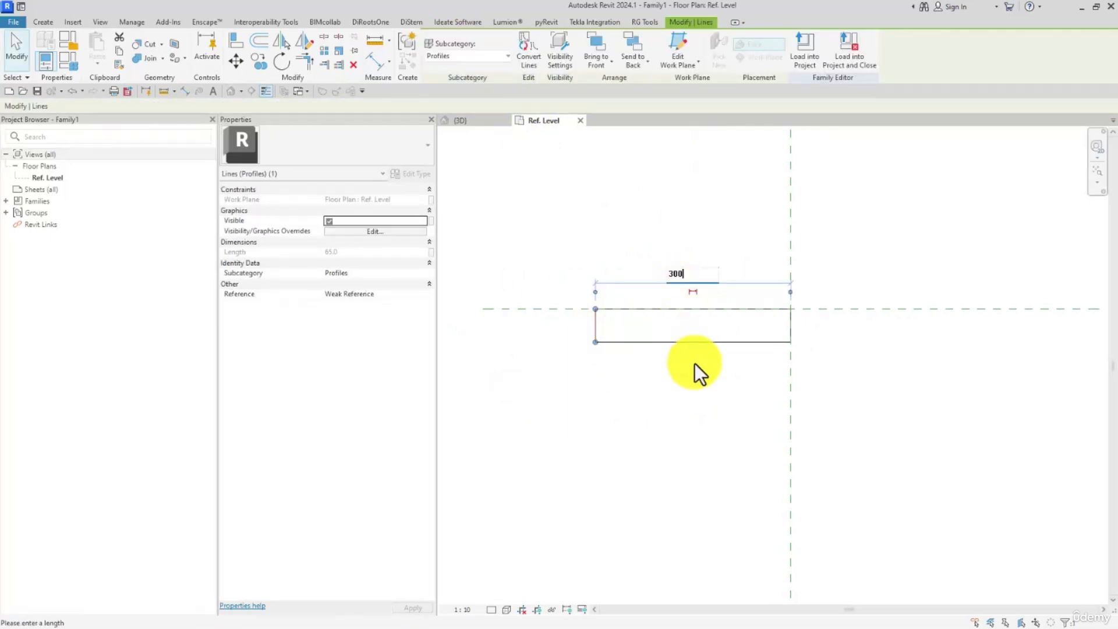
key("Return")
left_click(690, 343)
left_click(602, 326)
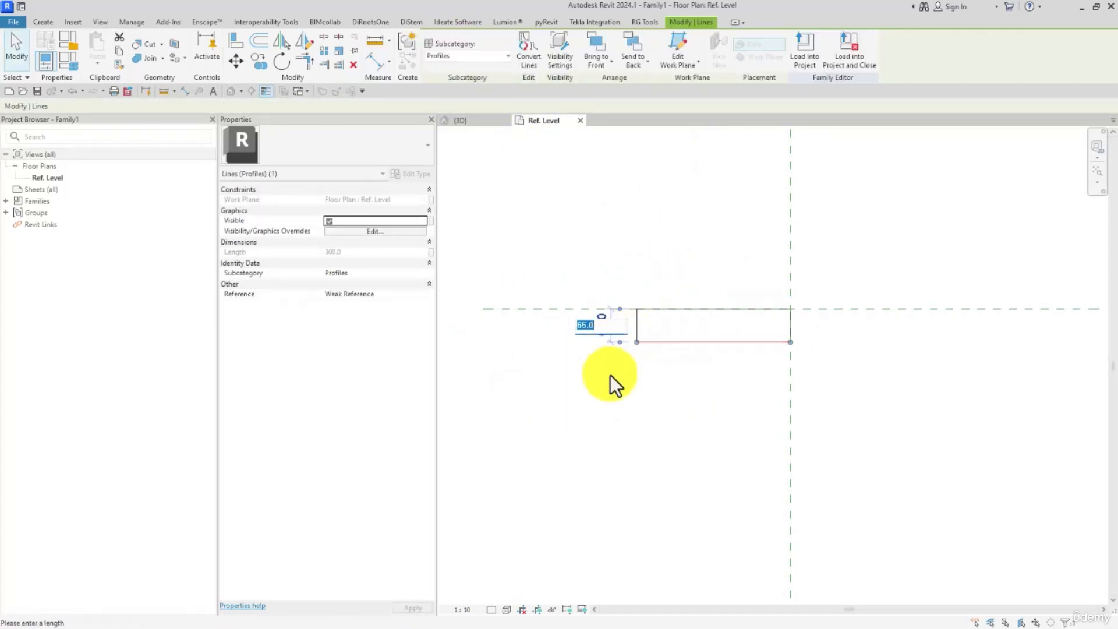
type("50")
key("Return")
key("Escape")
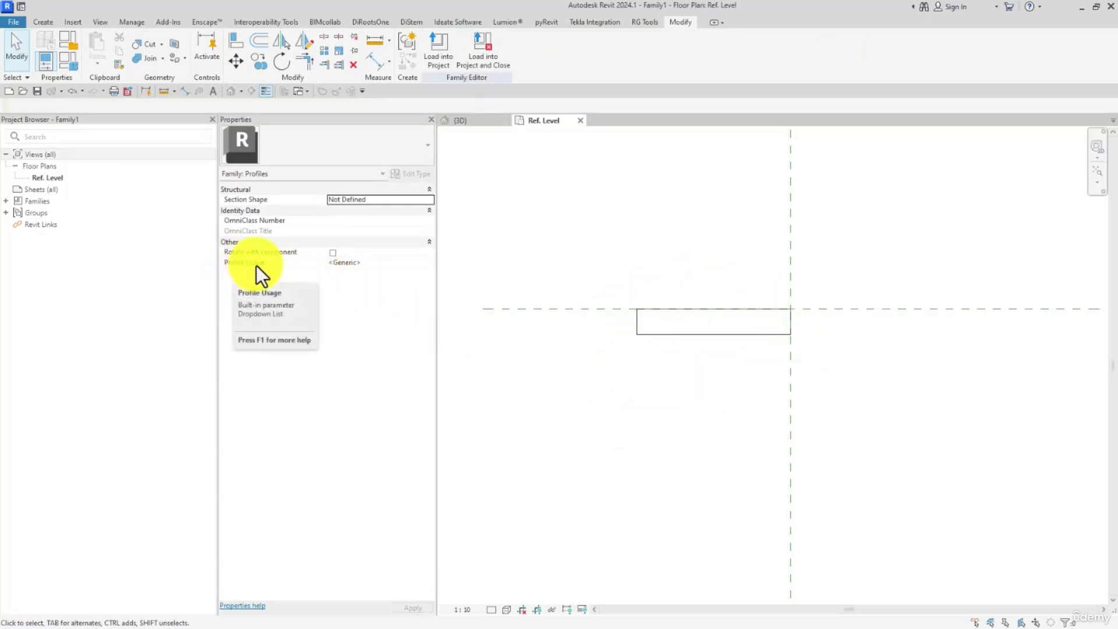
- Set the family's Profile Usage to Stair Tread
left_click(430, 263)
scroll(378, 285, "down", 5)
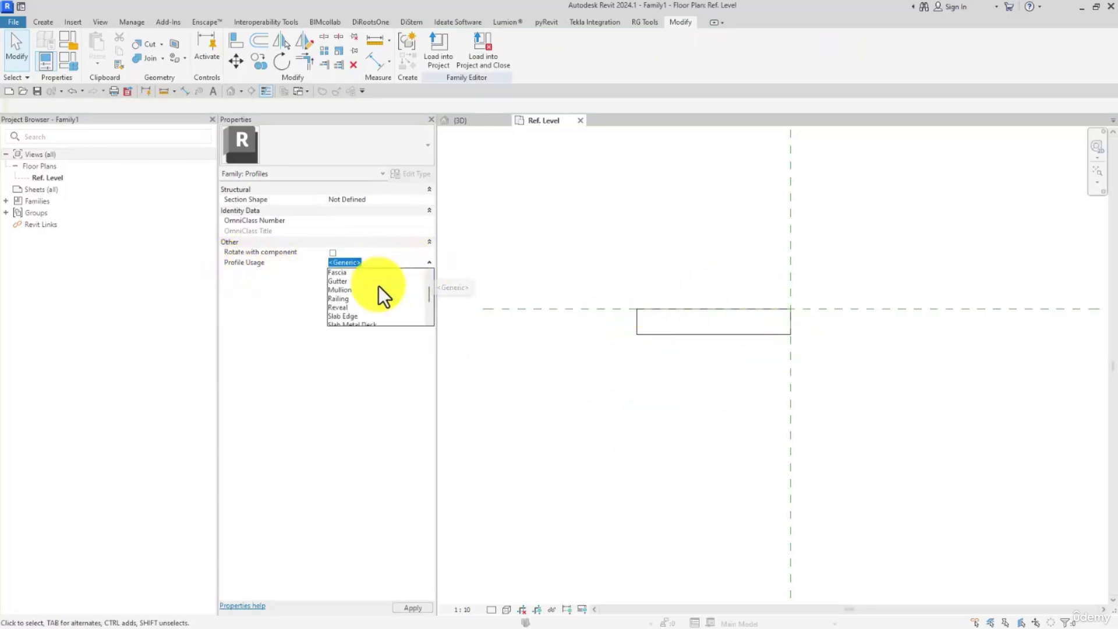
scroll(379, 297, "up", 2)
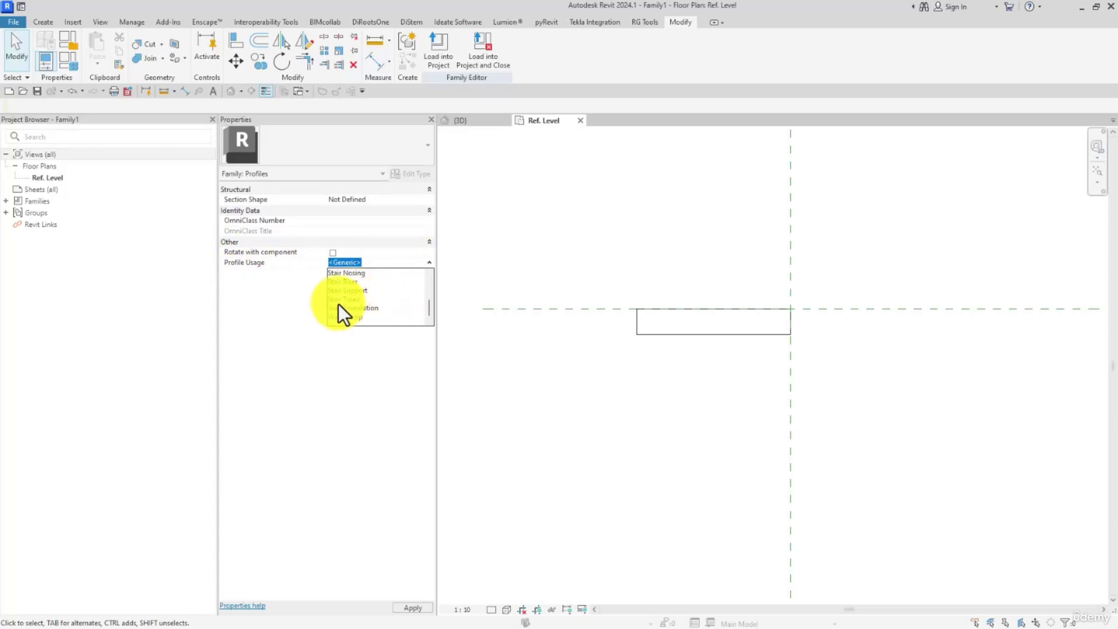
left_click(351, 300)
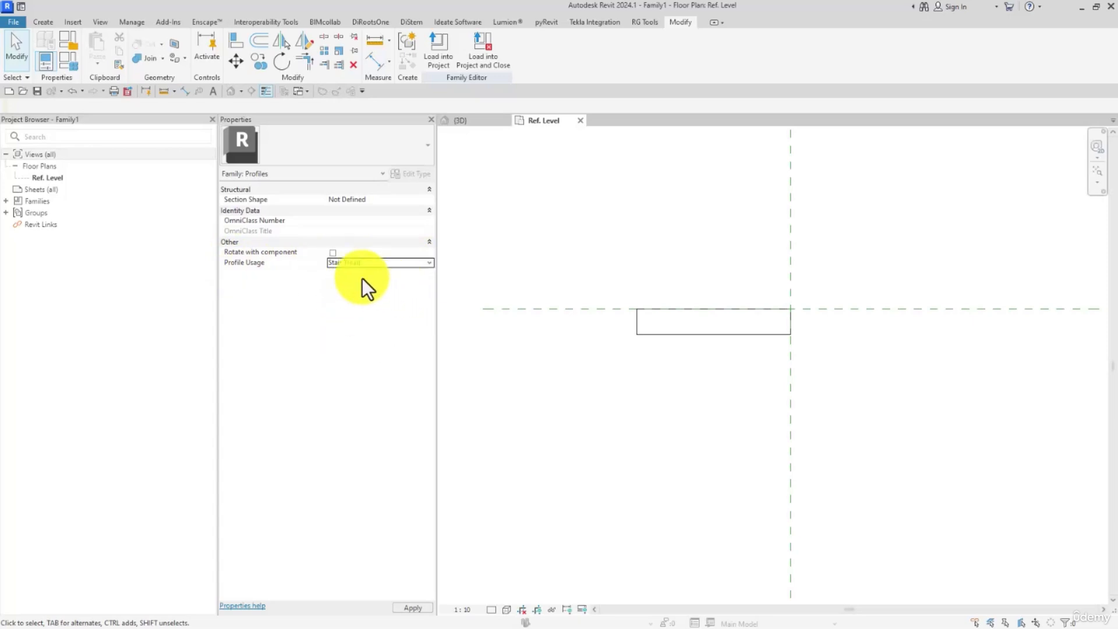
- Start saving the family and browse to folder 19 inside 19-STAIRS, under REVIT ARCHITECTURAL 2024's VIDEOS folder on the E: drive
left_click(37, 91)
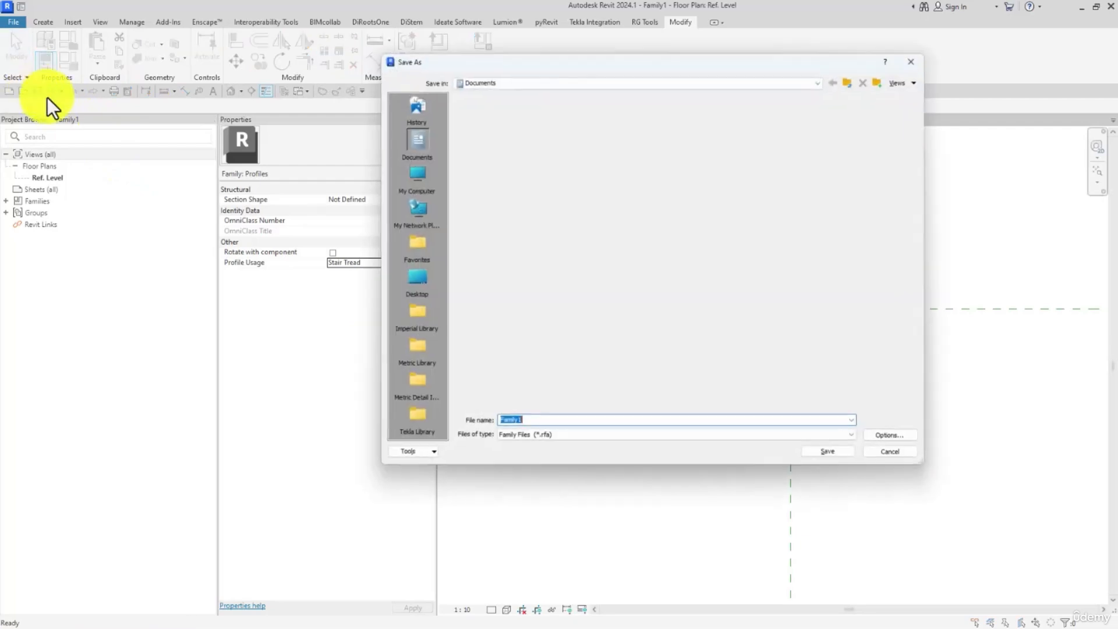
left_click(411, 176)
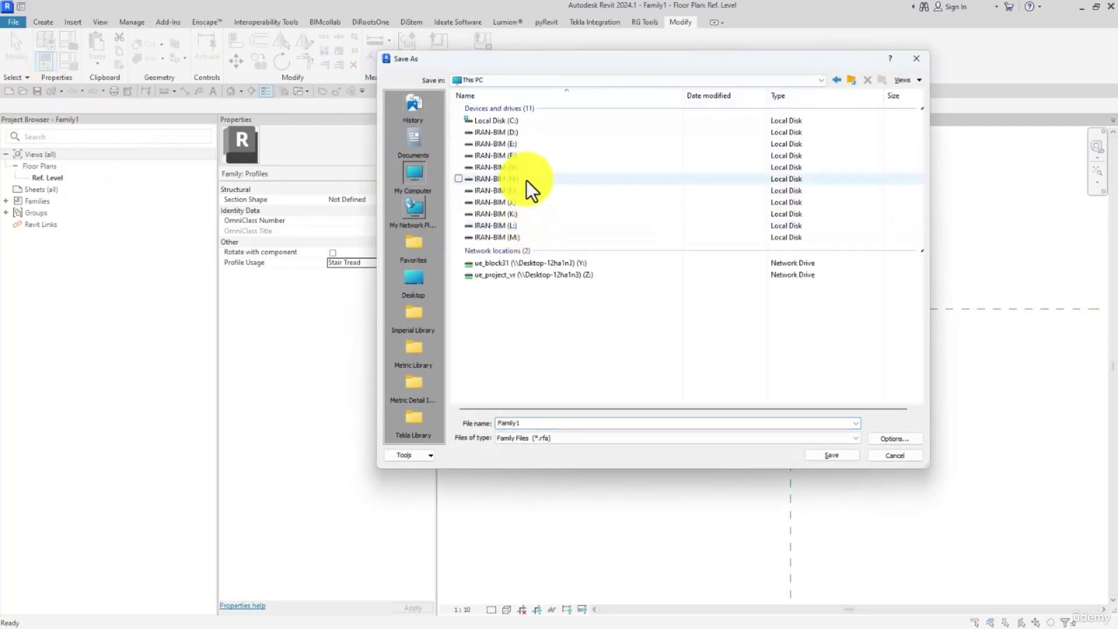
double_click(508, 144)
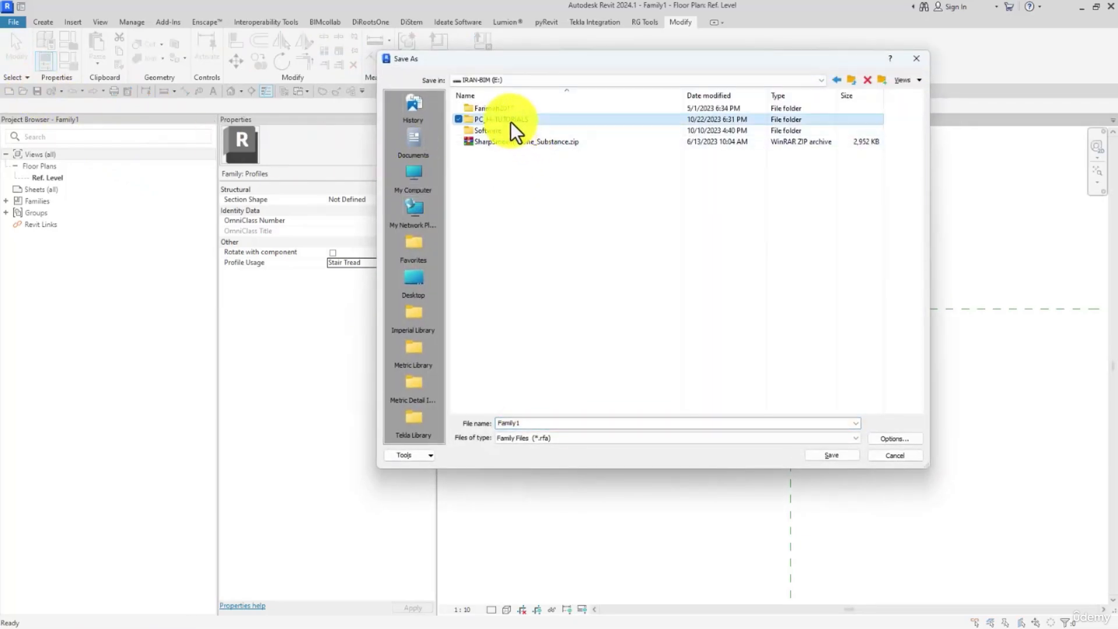
double_click(515, 120)
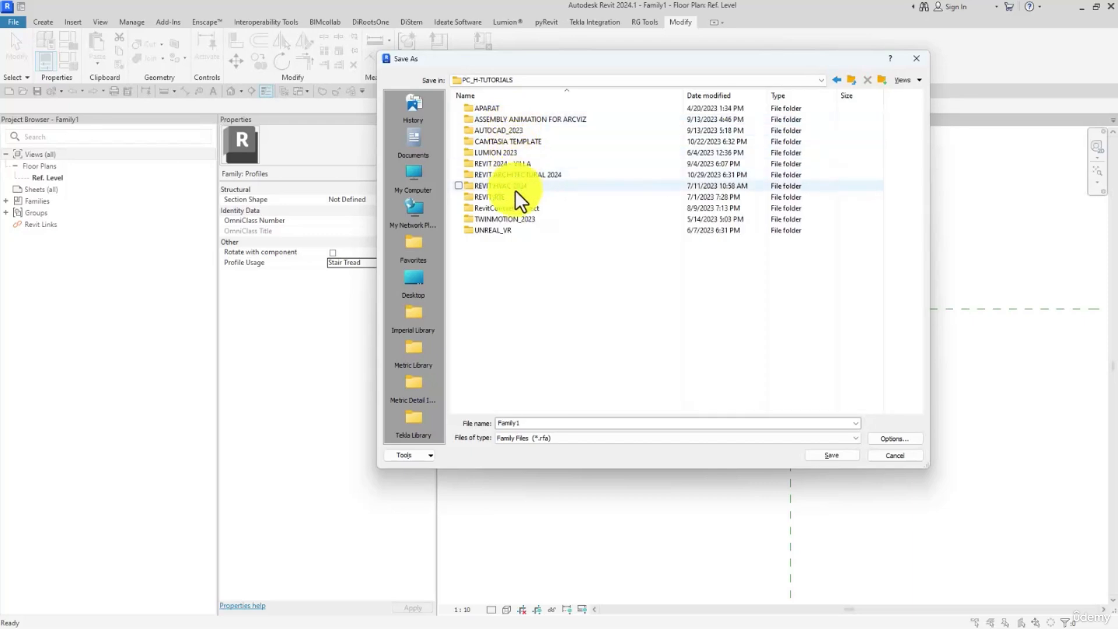
left_click(516, 222)
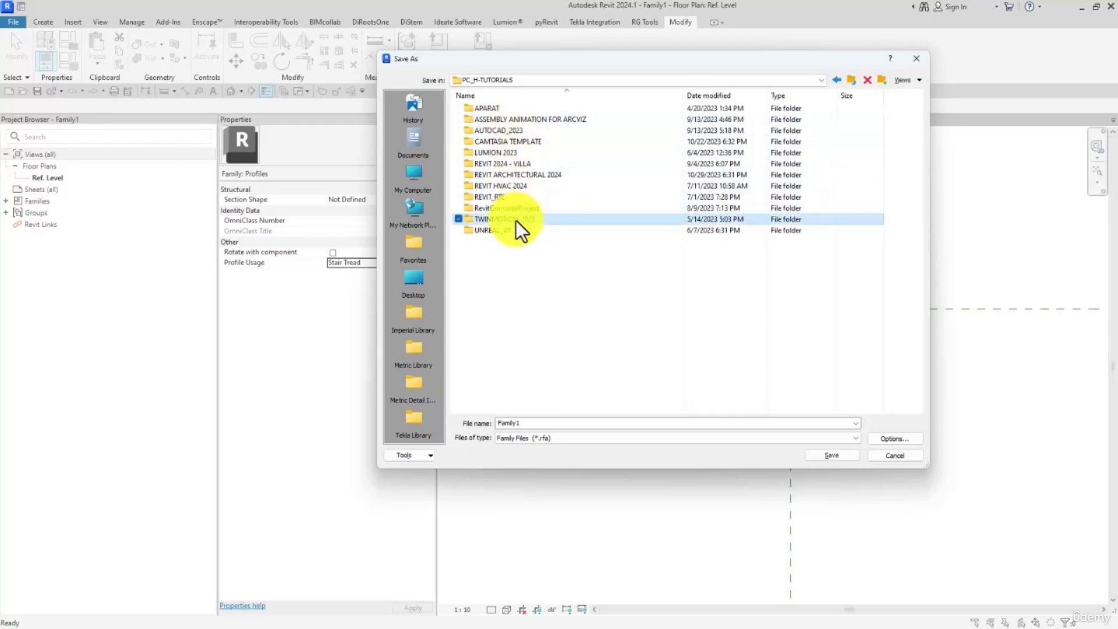
double_click(518, 174)
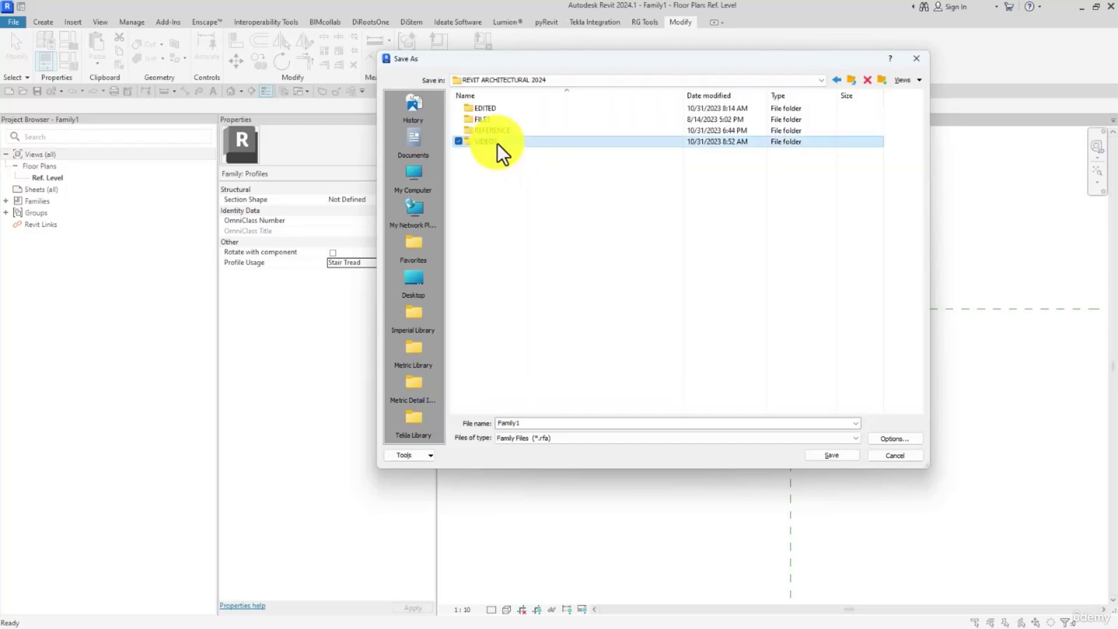
double_click(497, 143)
double_click(495, 254)
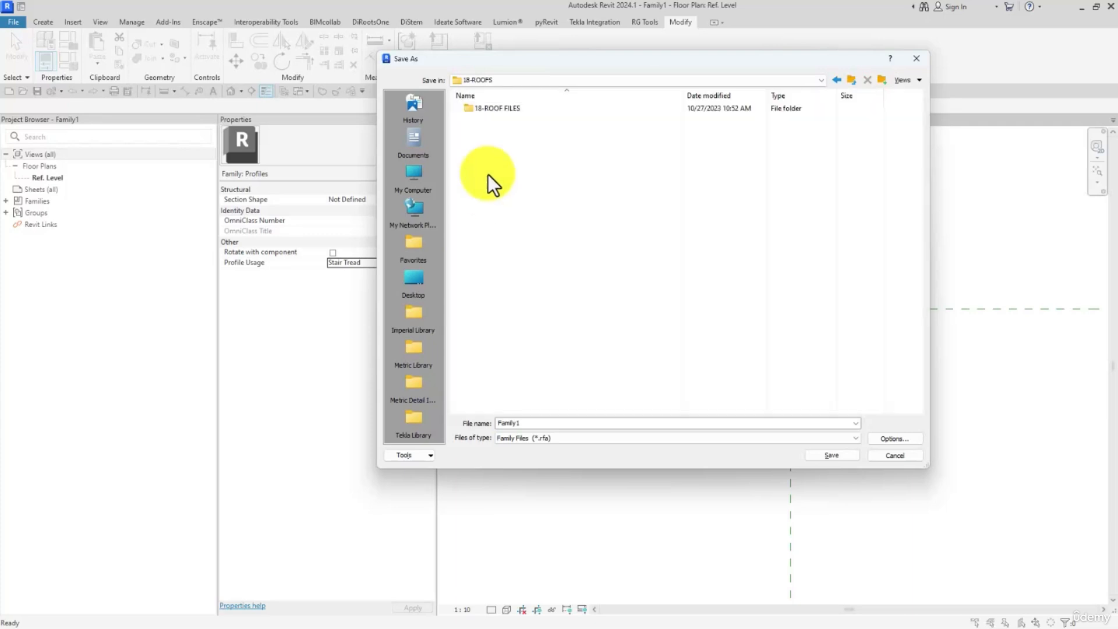
left_click(850, 81)
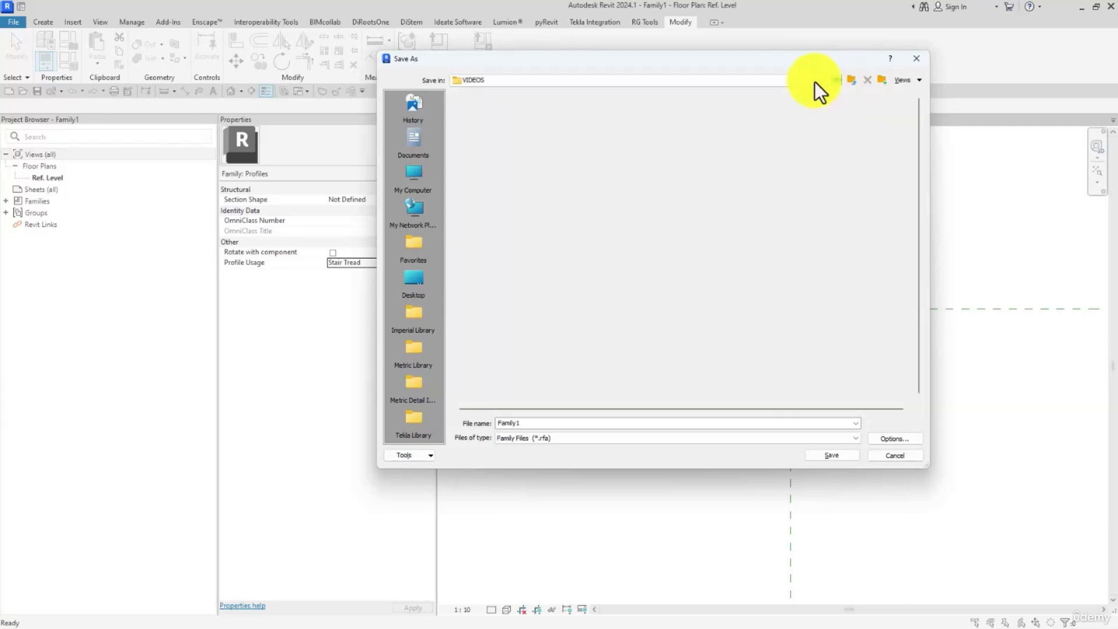
double_click(500, 263)
left_click(489, 109)
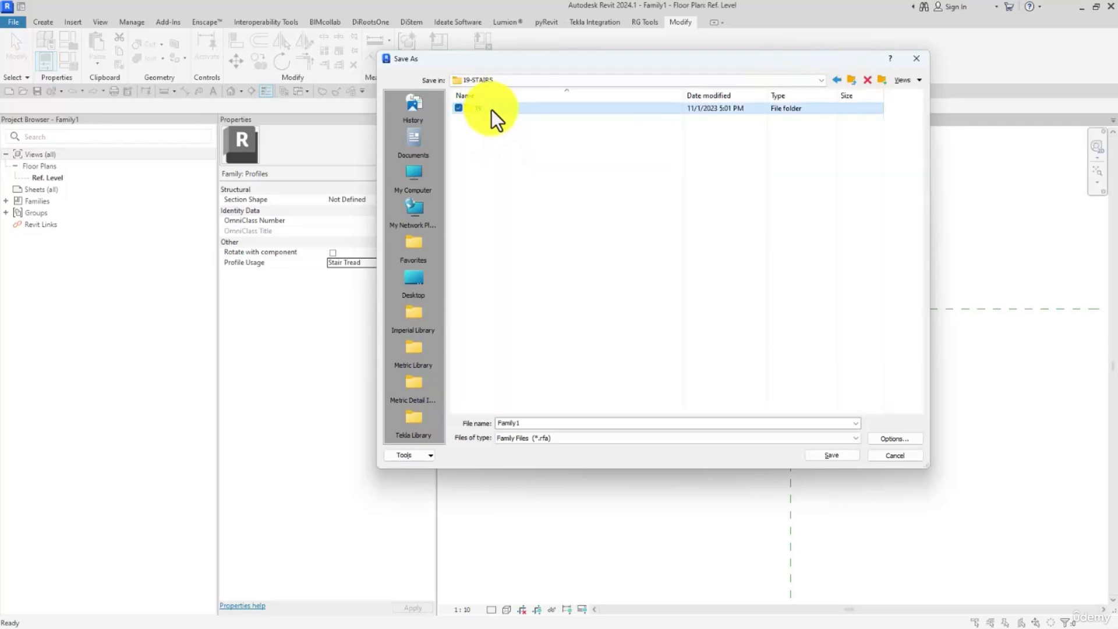
double_click(480, 110)
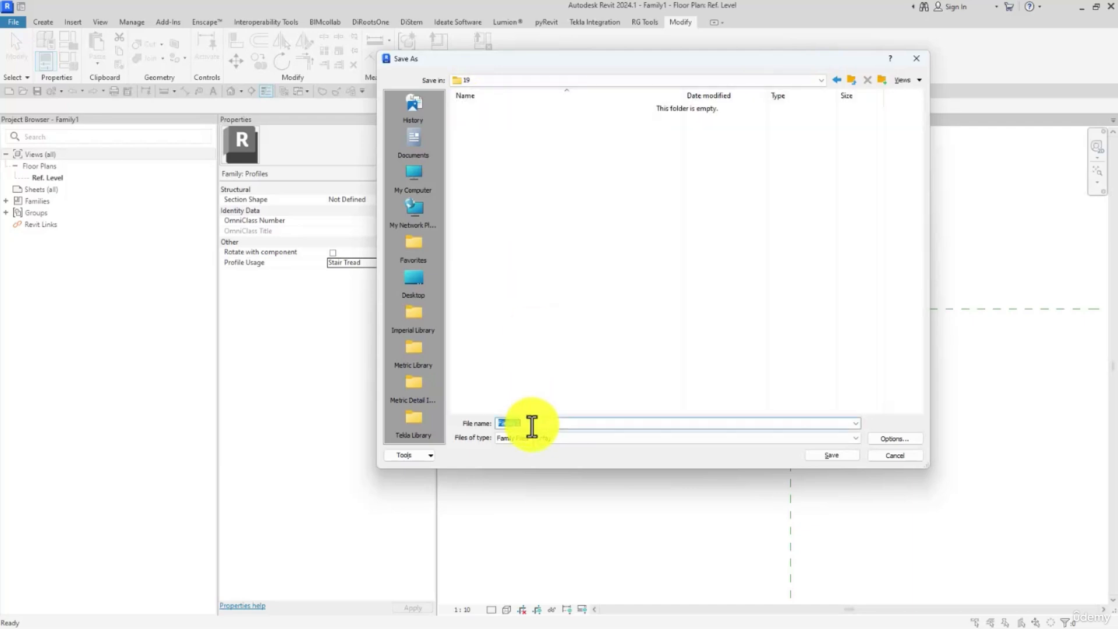
- Name the family file IR-TREAD PROFILE and save it as a Revit family file
type("IR-TREAD PROFILE")
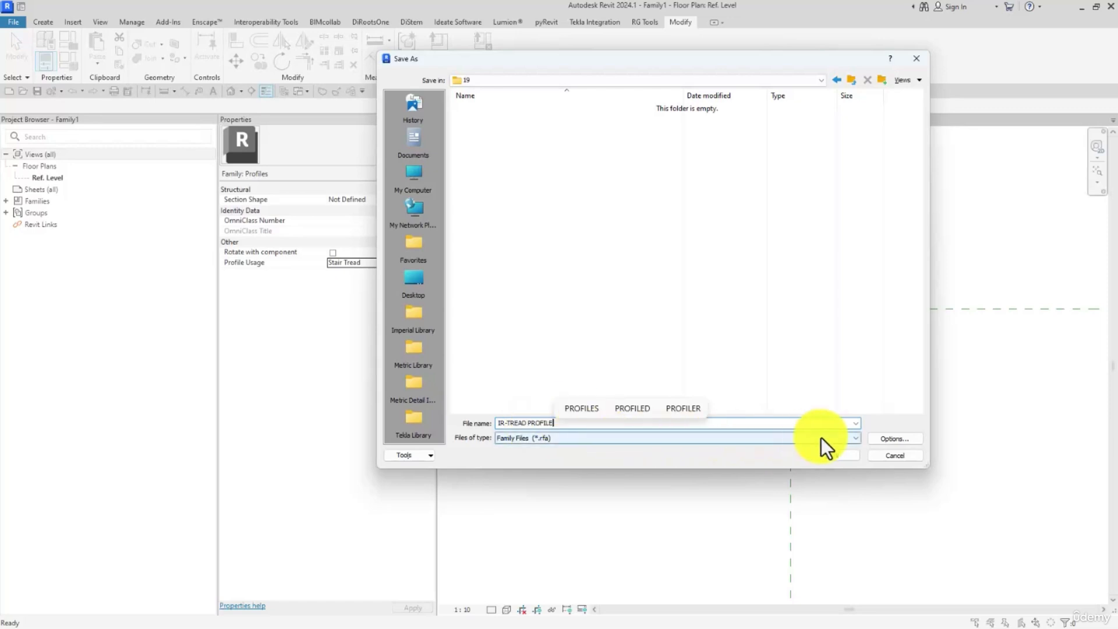
left_click(897, 439)
left_click(767, 318)
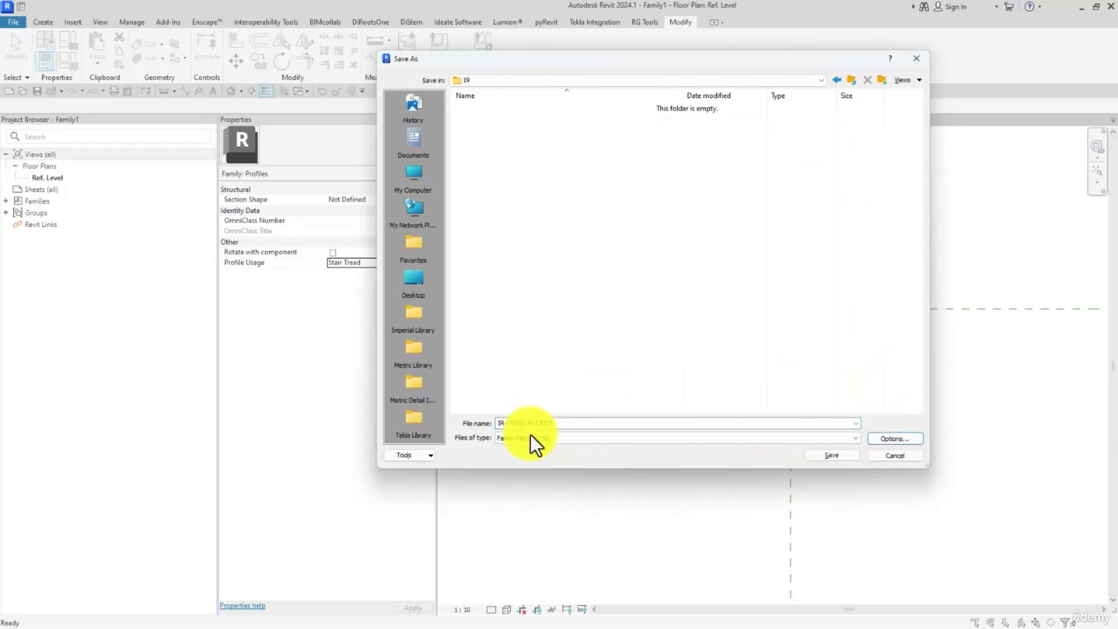
left_click(833, 455)
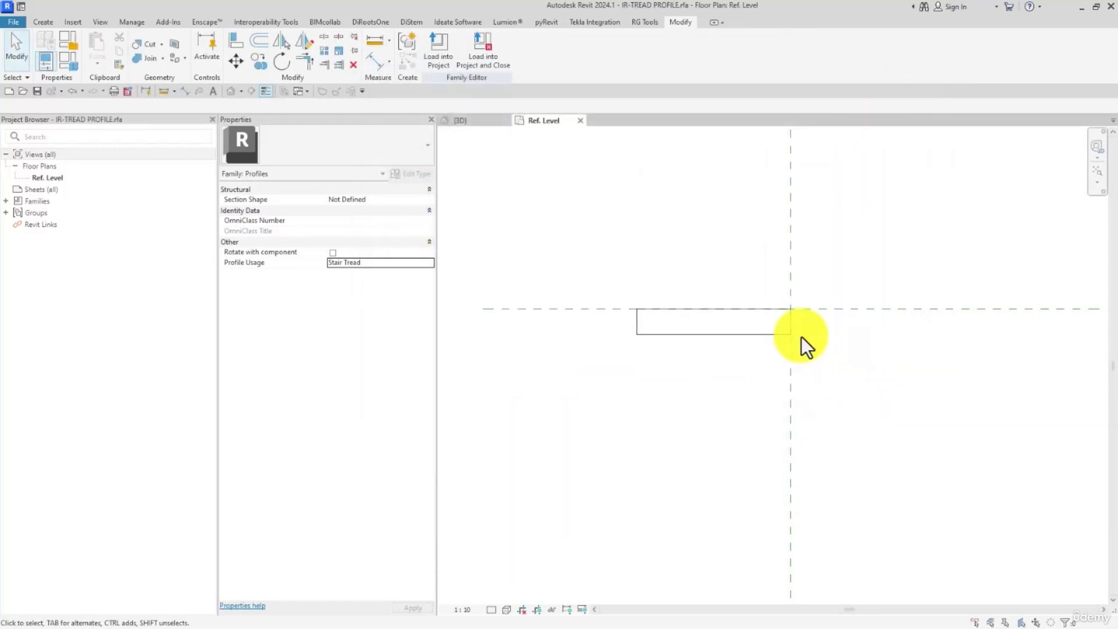
- Load the profile family into the stair project and open the type properties of the STAIR - 01 monolithic run
left_click(472, 61)
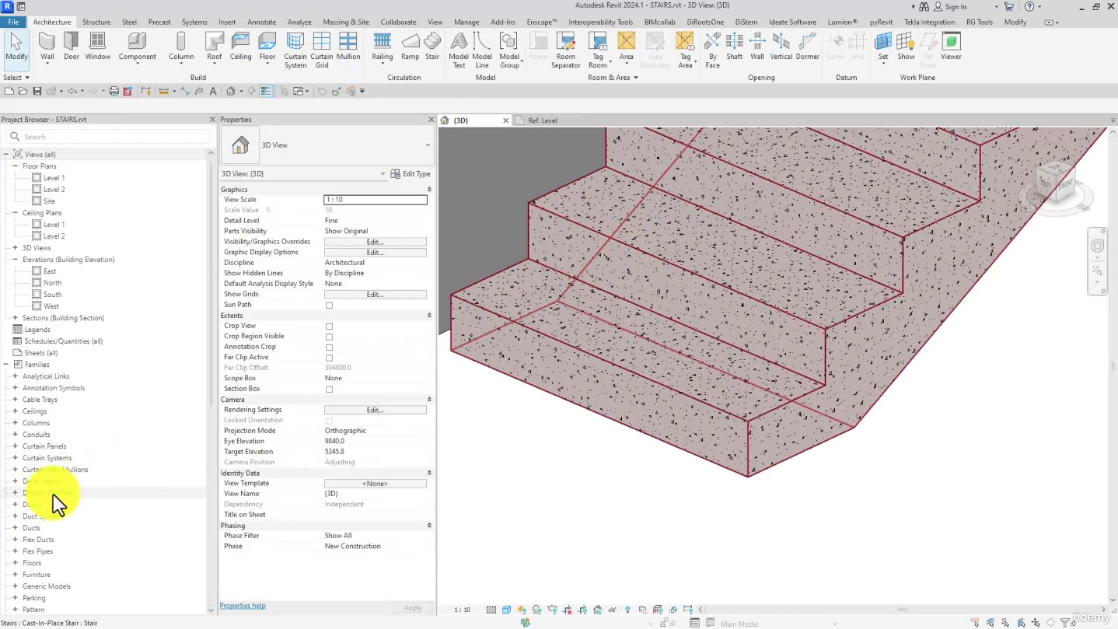
scroll(34, 477, "down", 10)
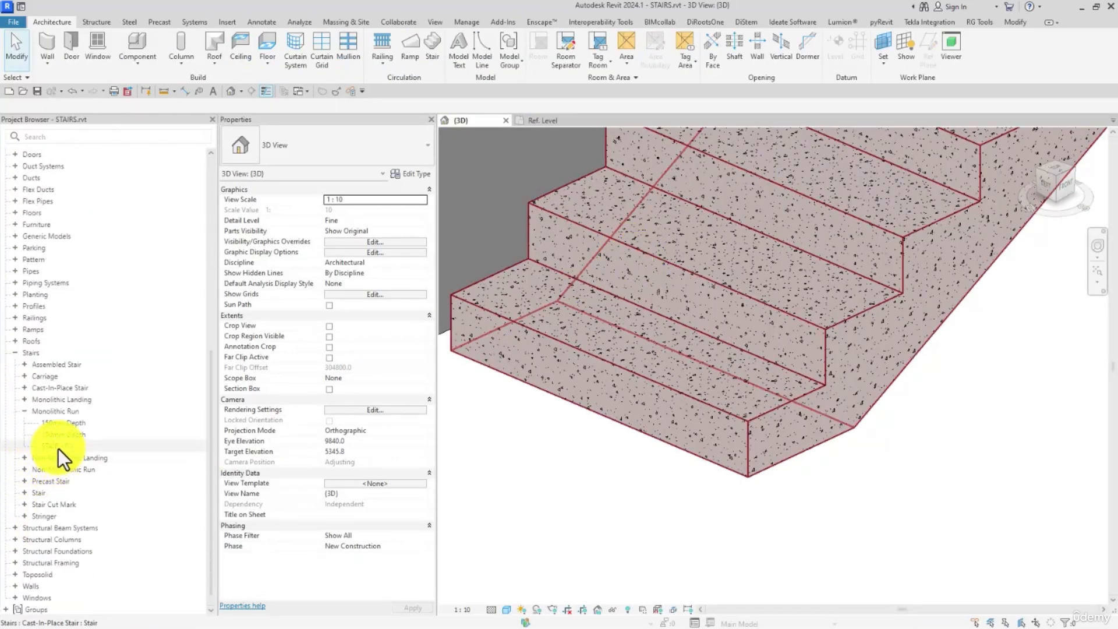
double_click(58, 446)
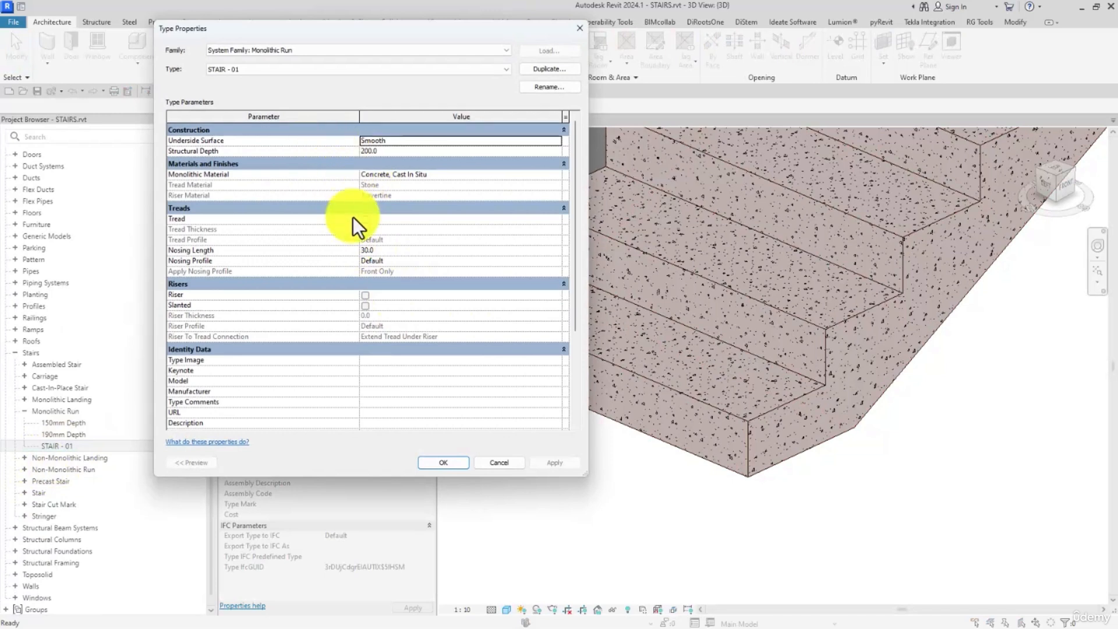
- Enable Tread in the STAIR - 01 run type, choose IR-TREAD PROFILE : IR-TREAD PROFILE as its Tread Profile, and apply it
left_click(365, 220)
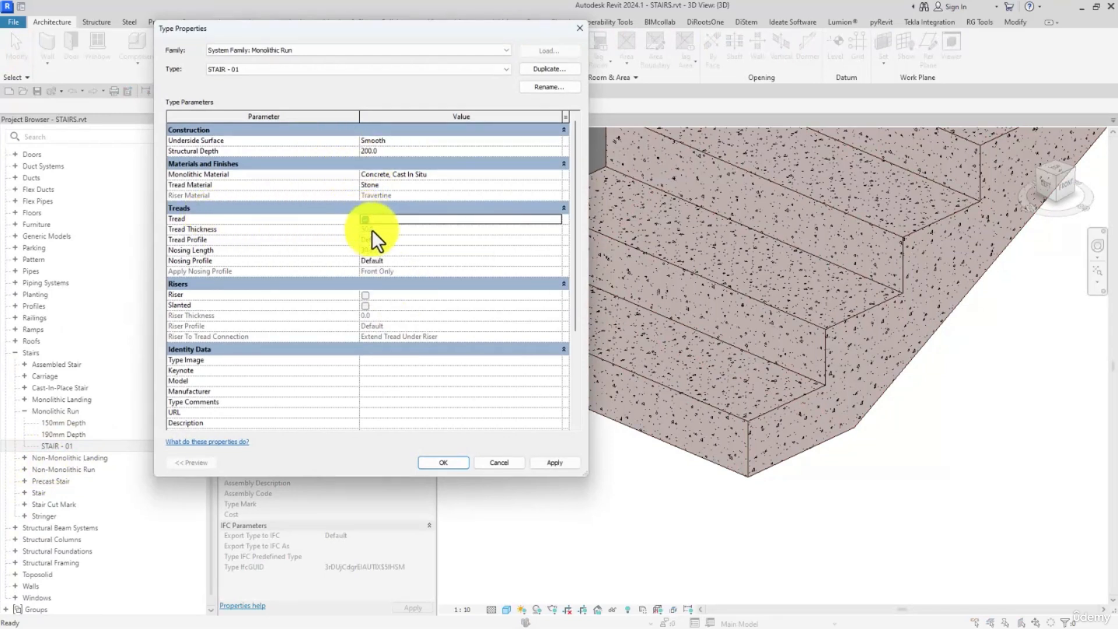
left_click(557, 240)
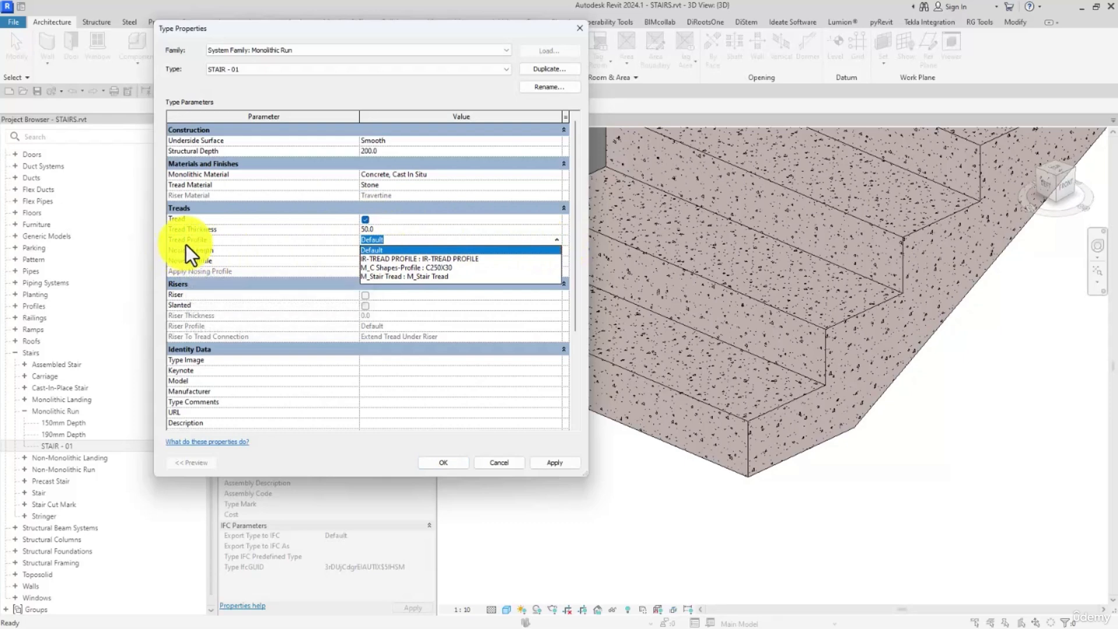
left_click(407, 258)
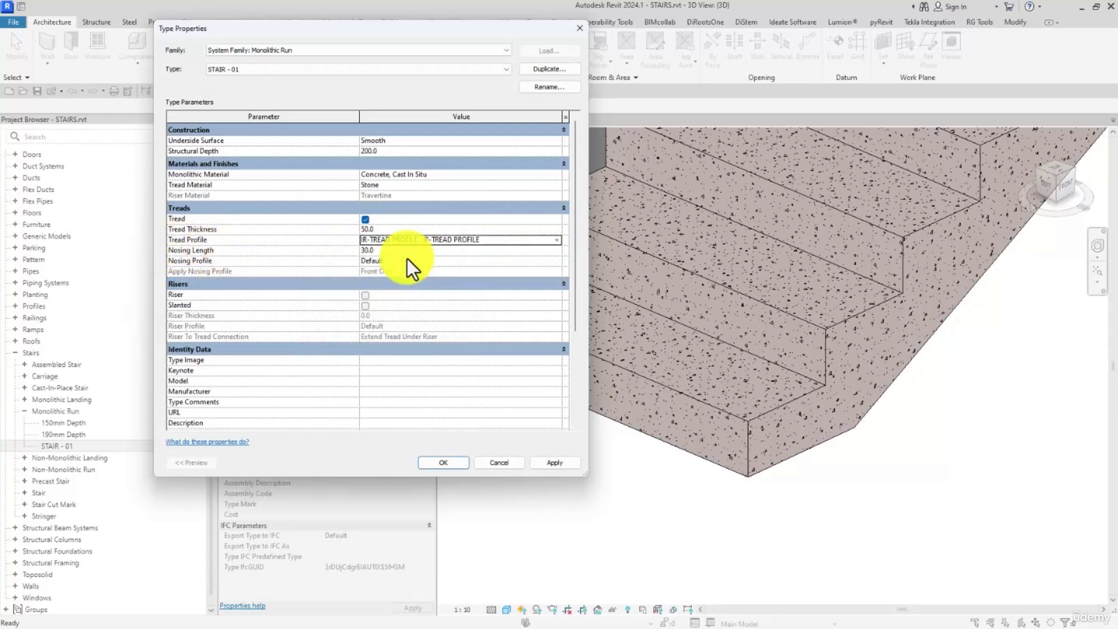
left_click(568, 466)
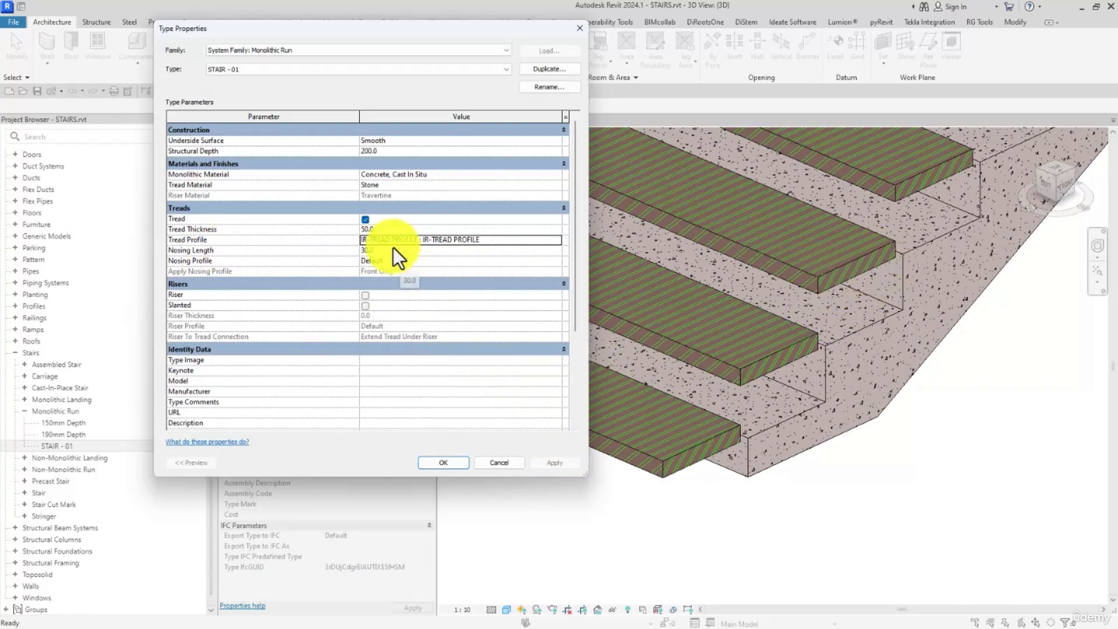
- Try Tread Thickness values of 0 and 20 mm on the STAIR - 01 run type
left_click(371, 229)
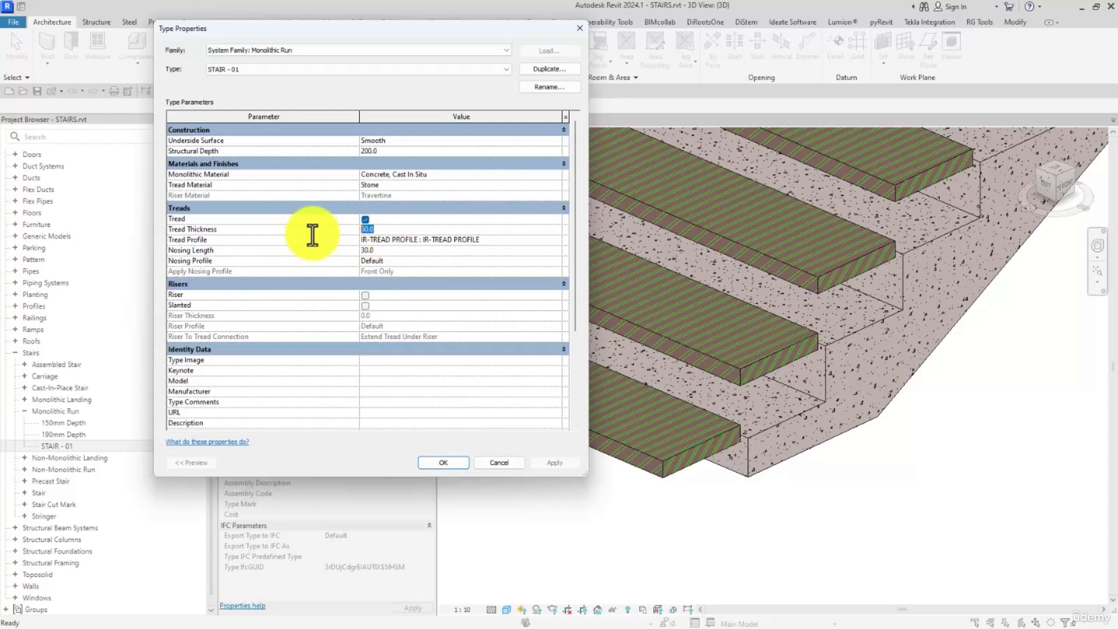
left_click(558, 461)
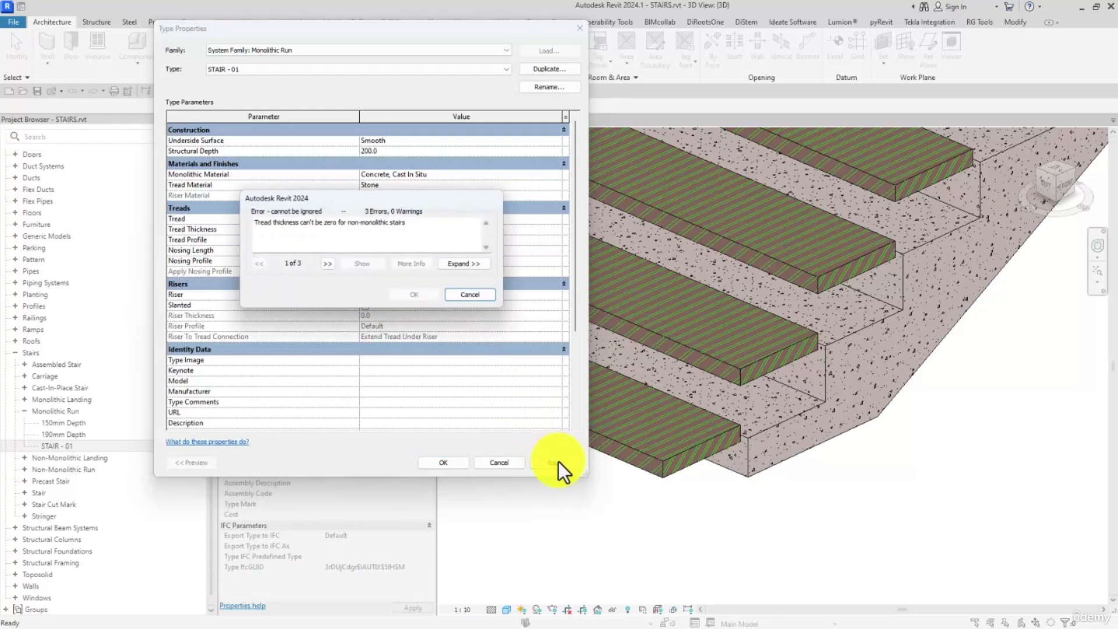
left_click(474, 296)
left_click(389, 230)
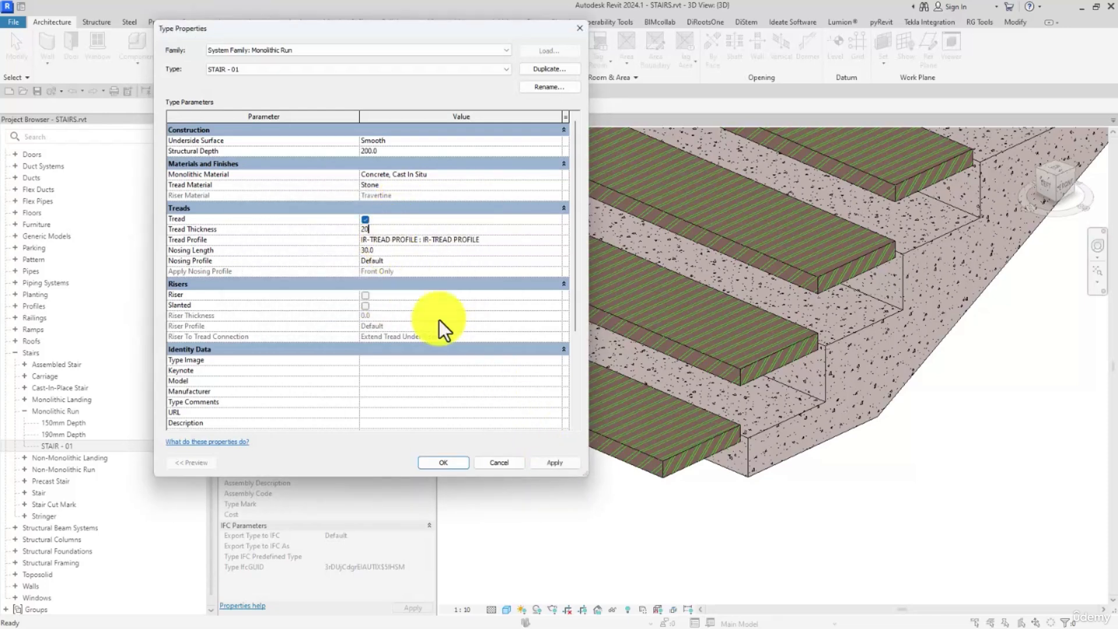
left_click(562, 459)
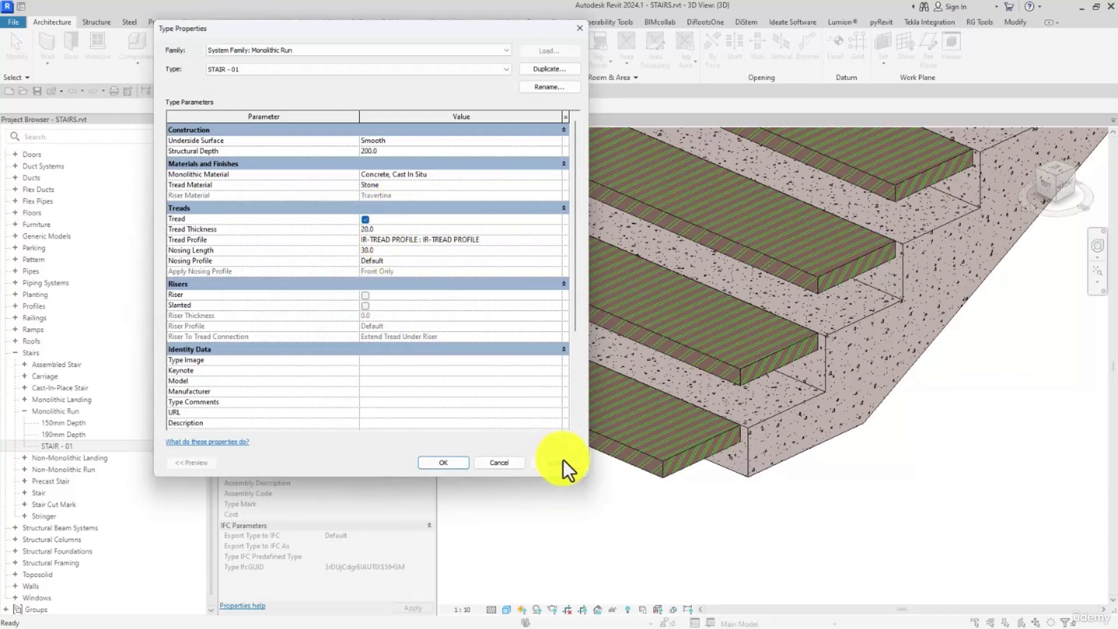
- Set the run type's Tread Thickness back to 50 mm and accept the type properties
left_click(395, 229)
left_click(442, 463)
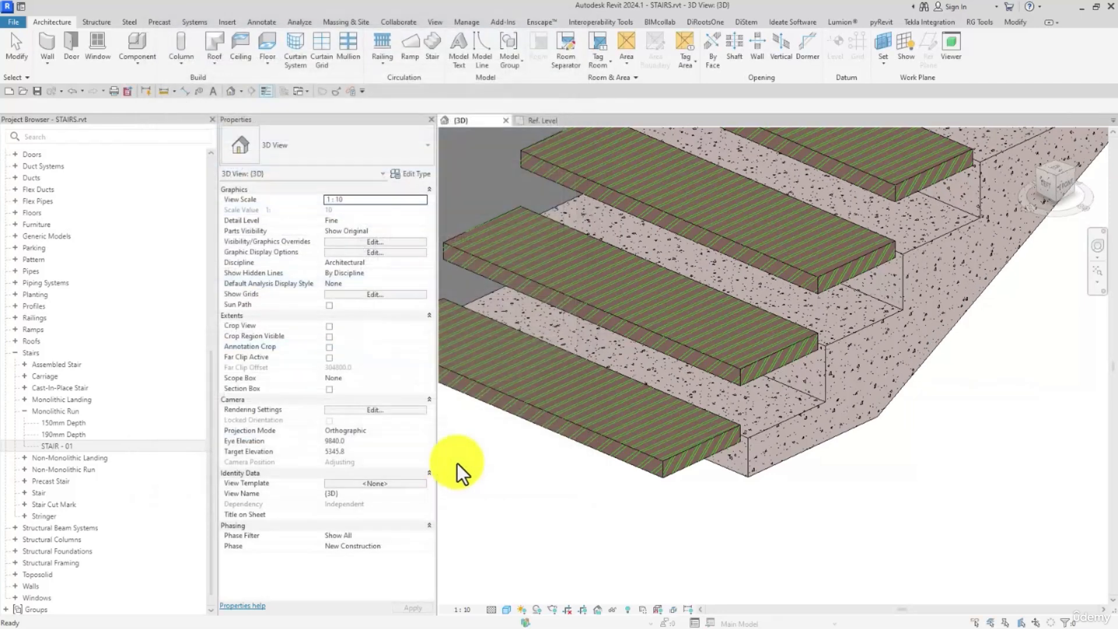
- Examine from the front how the treads sit against the concrete steps, and return to the profile family's Ref. Level view
left_click(1066, 184)
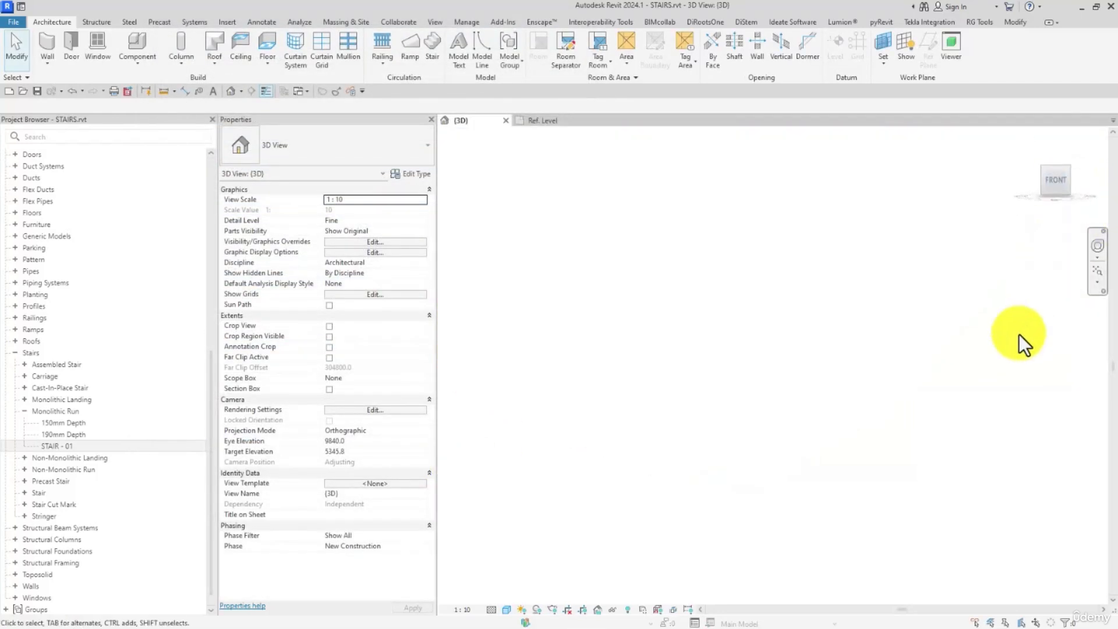
scroll(714, 362, "up", 8)
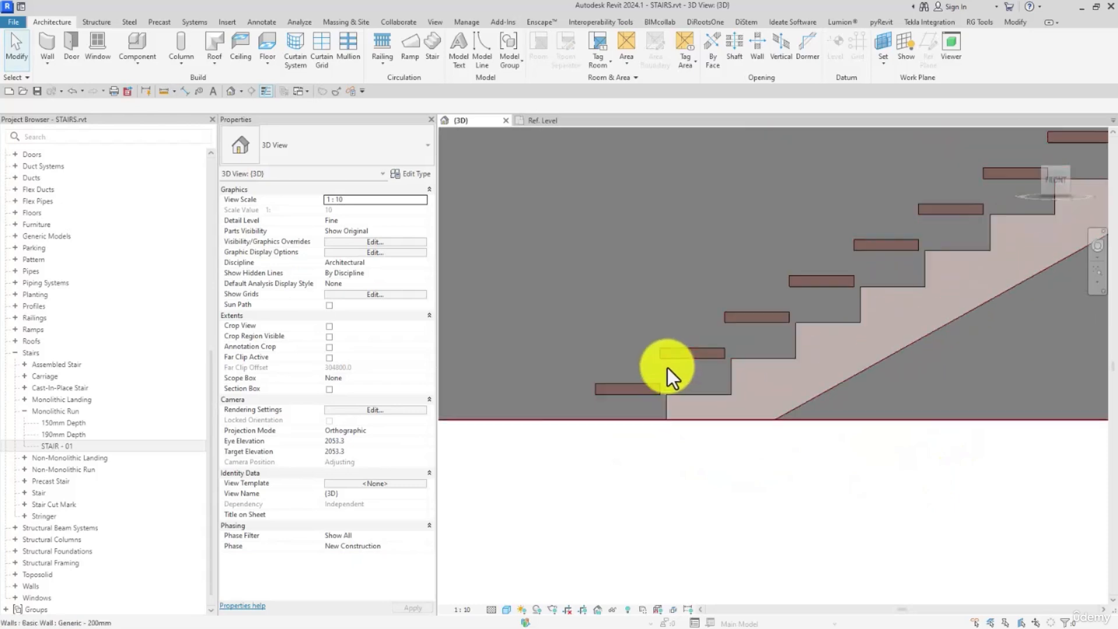
middle_click_drag(719, 338, 780, 324)
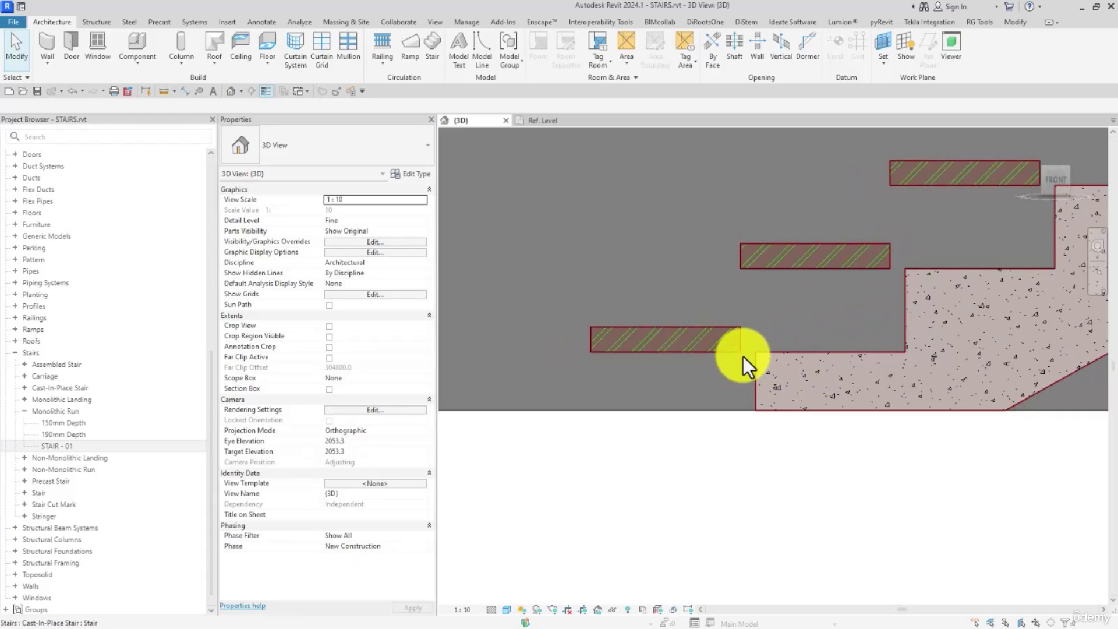
left_click(551, 122)
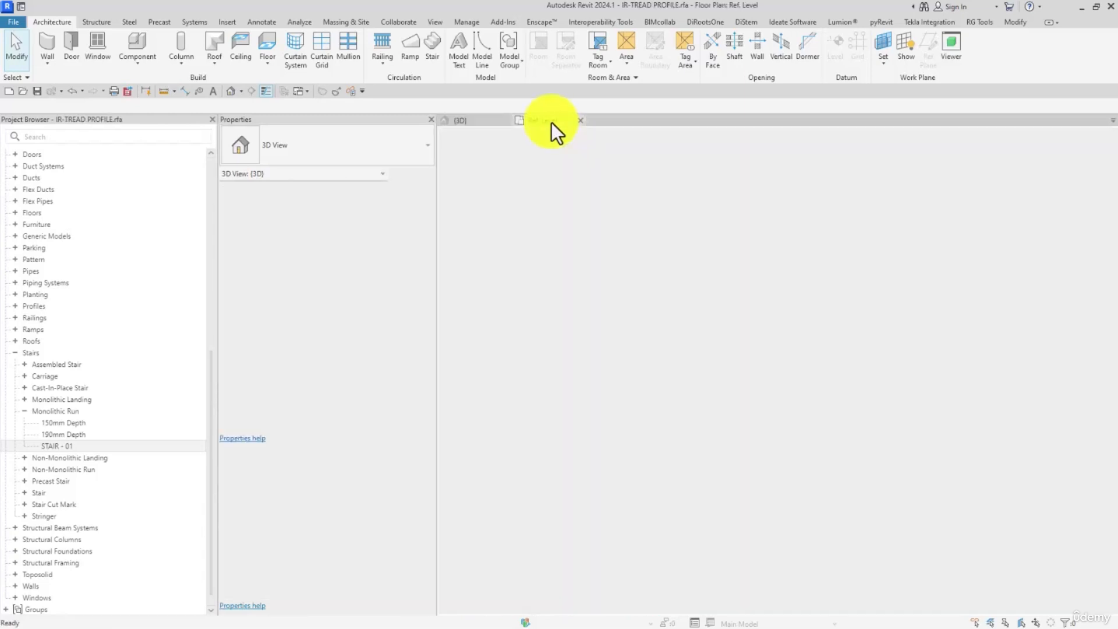
- Mirror the tread profile rectangle about the vertical center plane without keeping a copy, and reload the family into the project, overwriting the existing version
scroll(677, 389, "down", 1)
left_click_drag(615, 283, 861, 407)
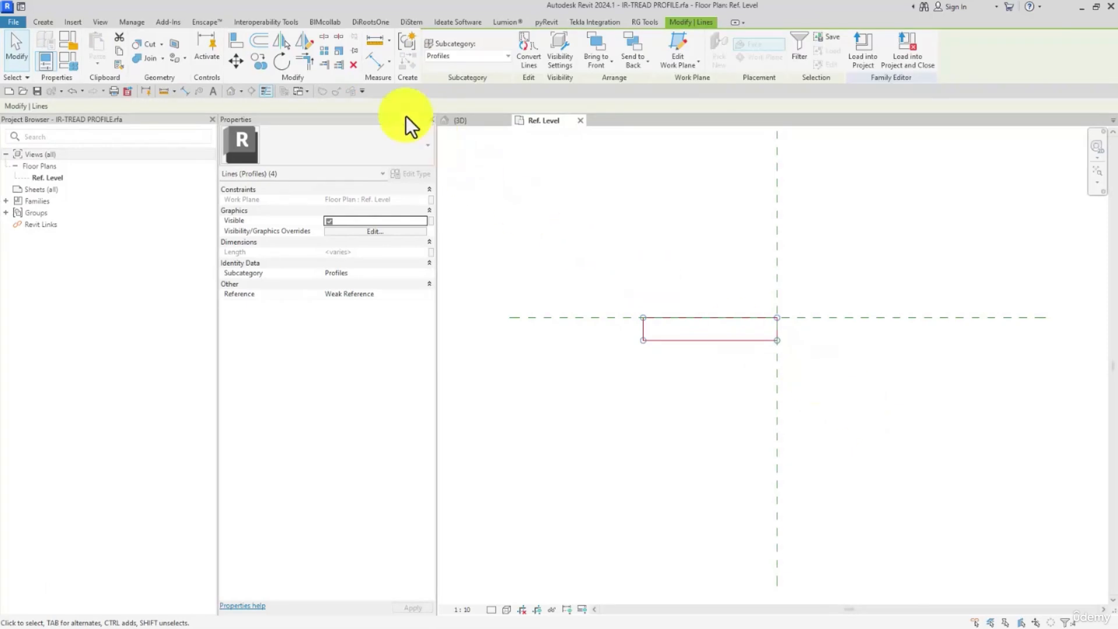
left_click(279, 39)
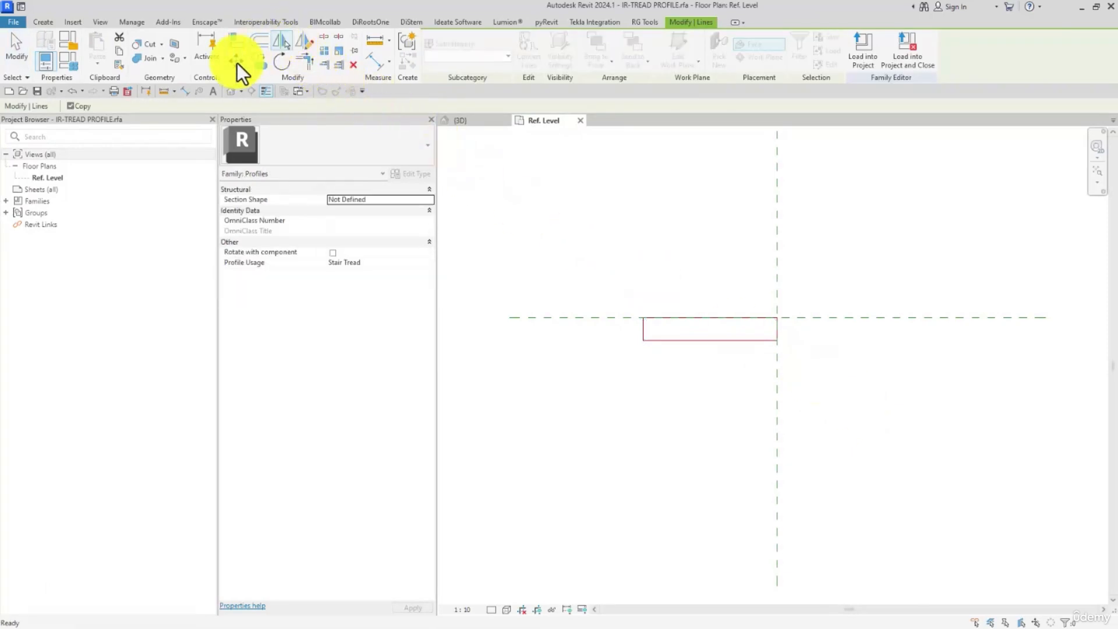
left_click(87, 106)
left_click(775, 267)
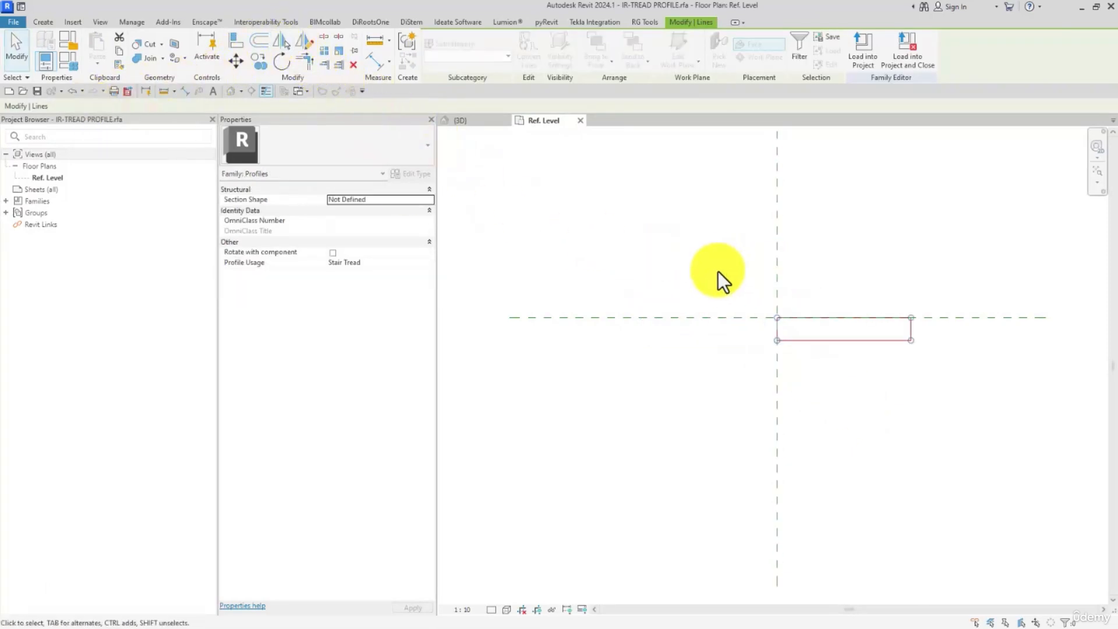
left_click(713, 265)
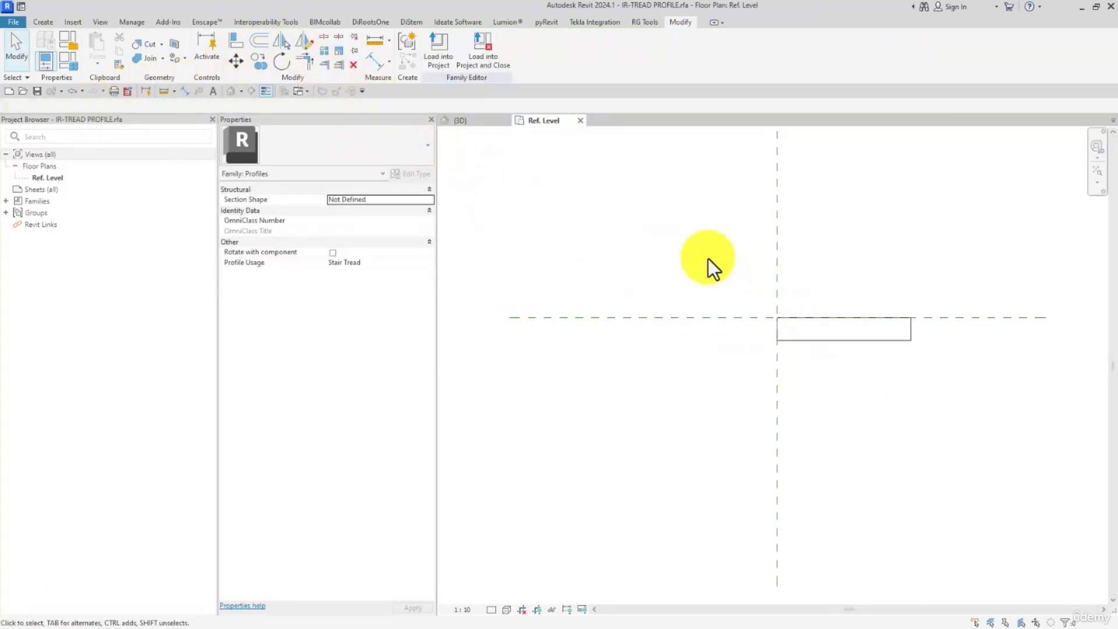
left_click(447, 41)
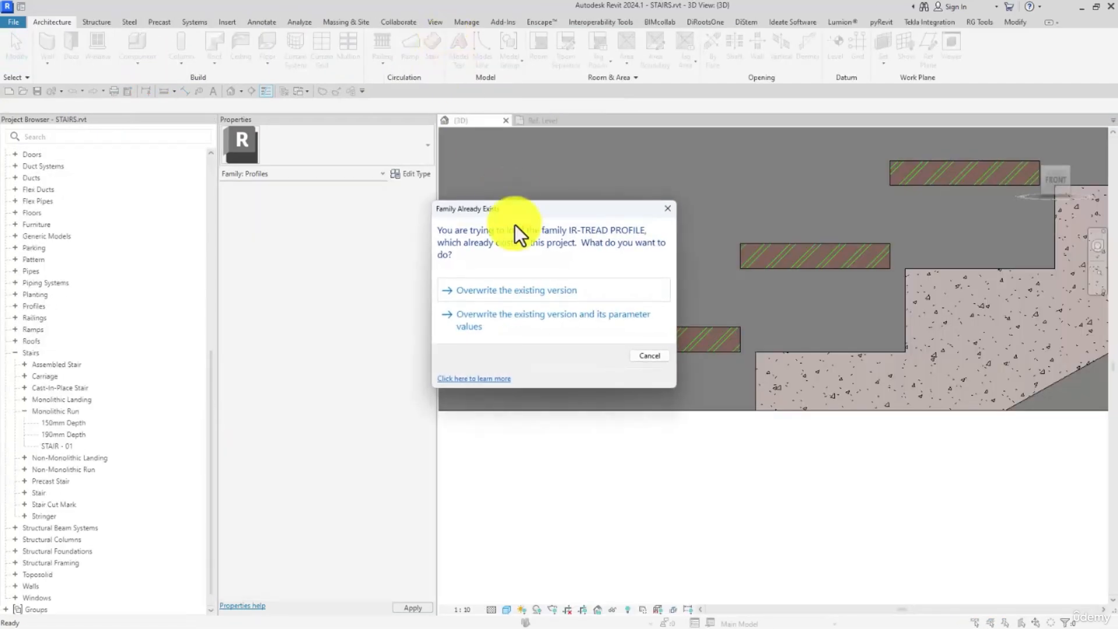
left_click(512, 291)
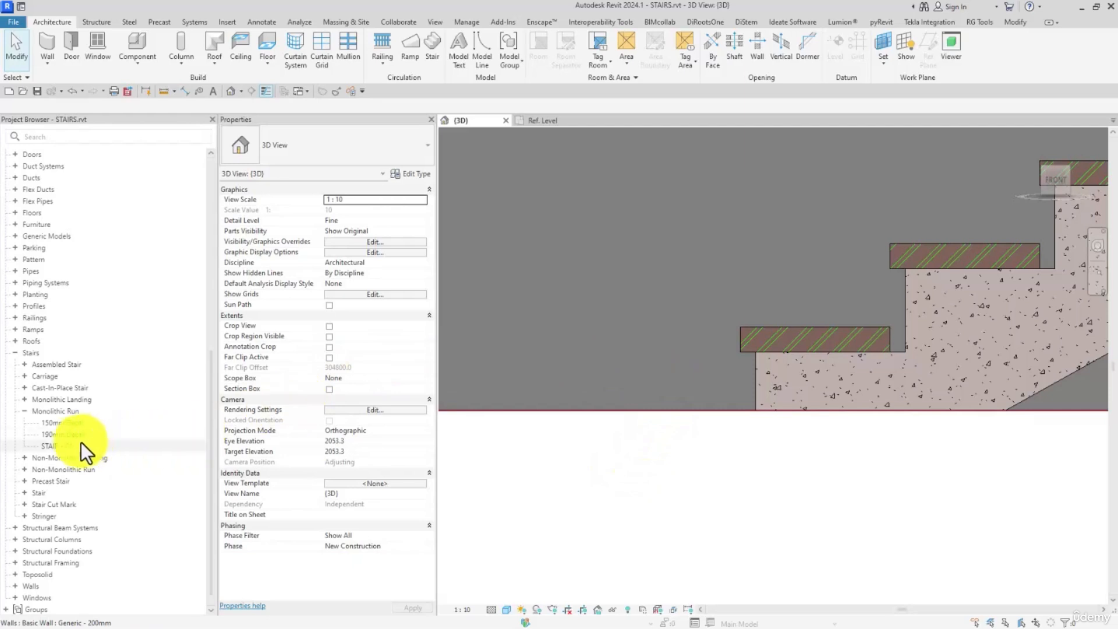
- Try a Nosing Length of 0 on the STAIR - 01 run type, applying it before restoring 30 mm
double_click(62, 446)
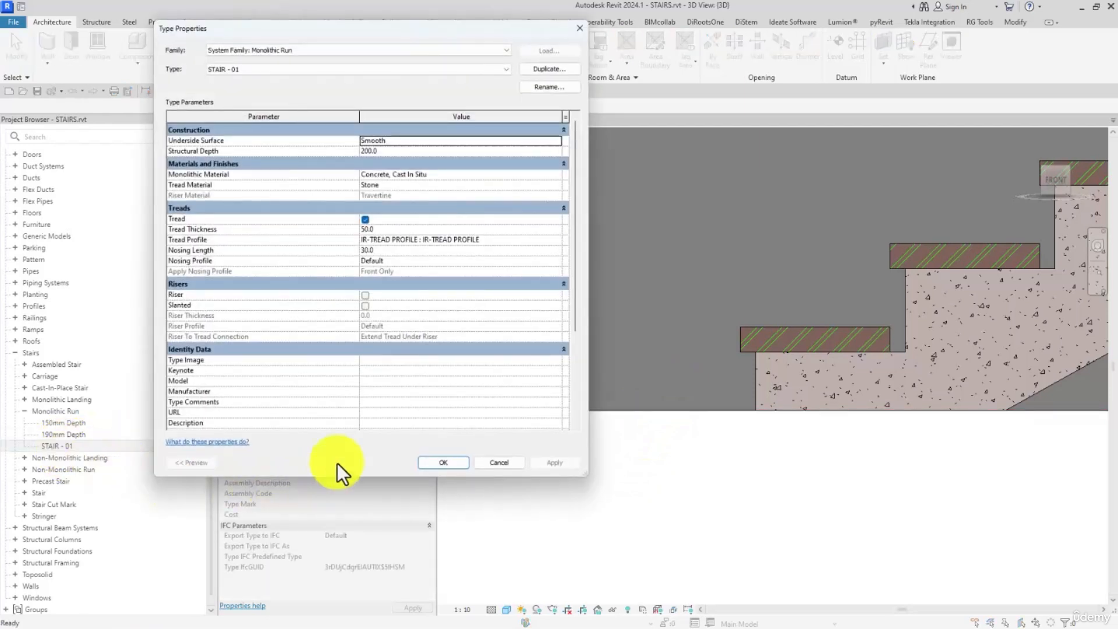
left_click(384, 250)
type("0")
left_click(559, 463)
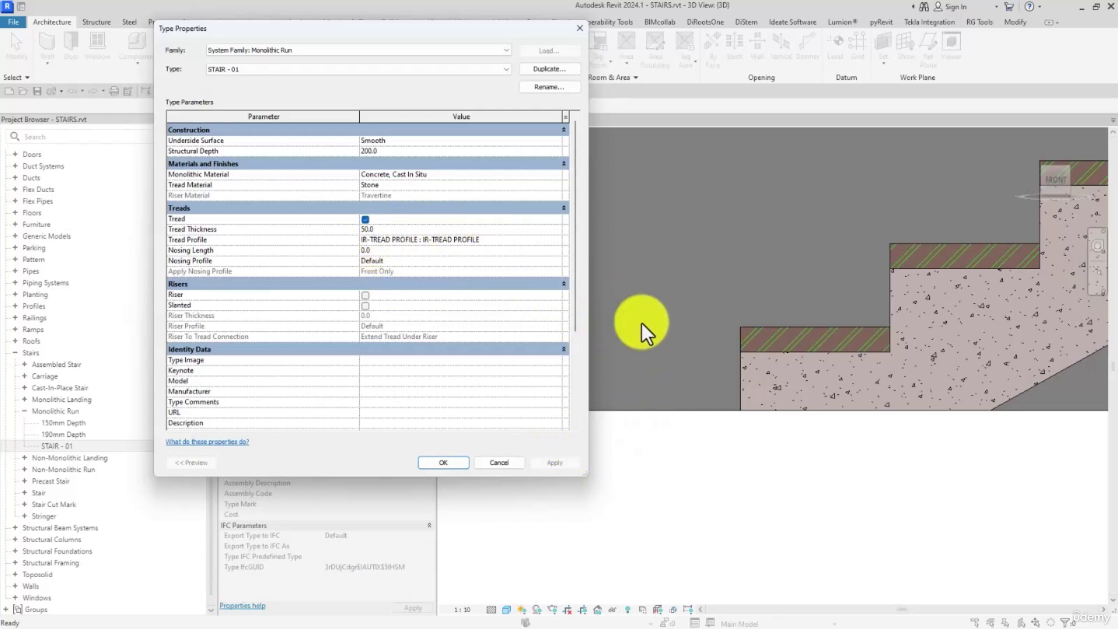
left_click(404, 249)
type("30")
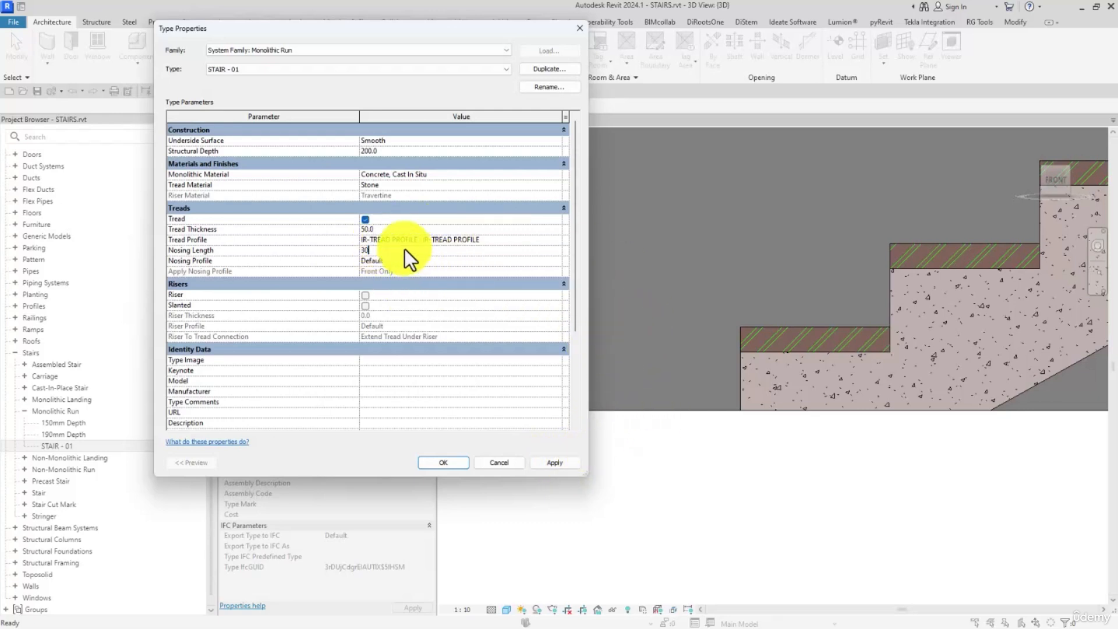
left_click(555, 462)
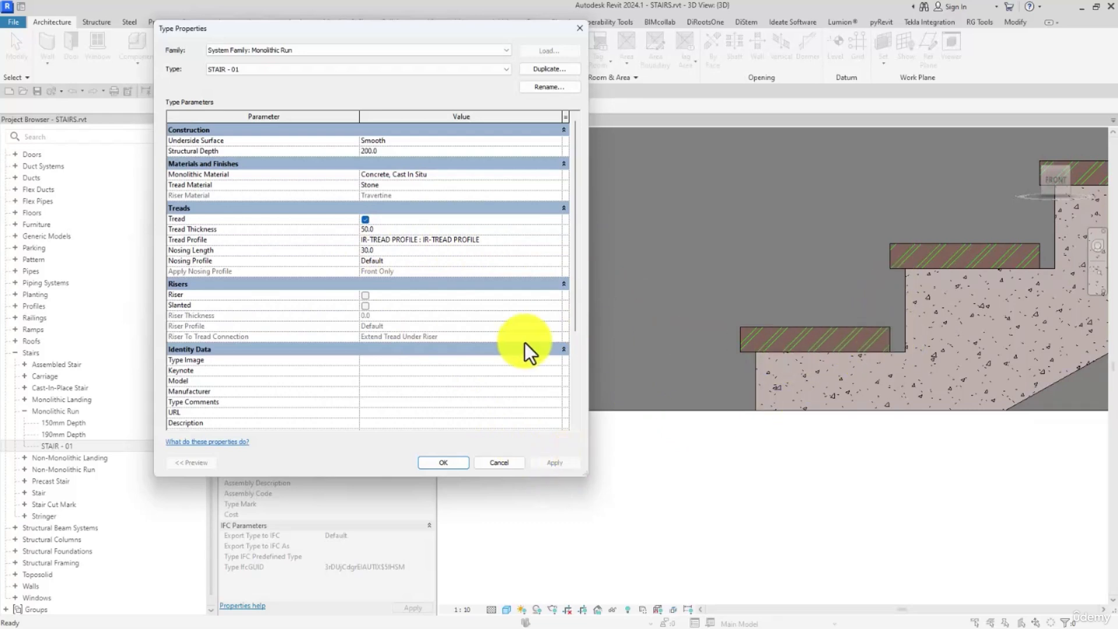
- Try enabling Riser on the STAIR - 01 run type, then turn it off again and accept the type properties
left_click(364, 295)
left_click(575, 460)
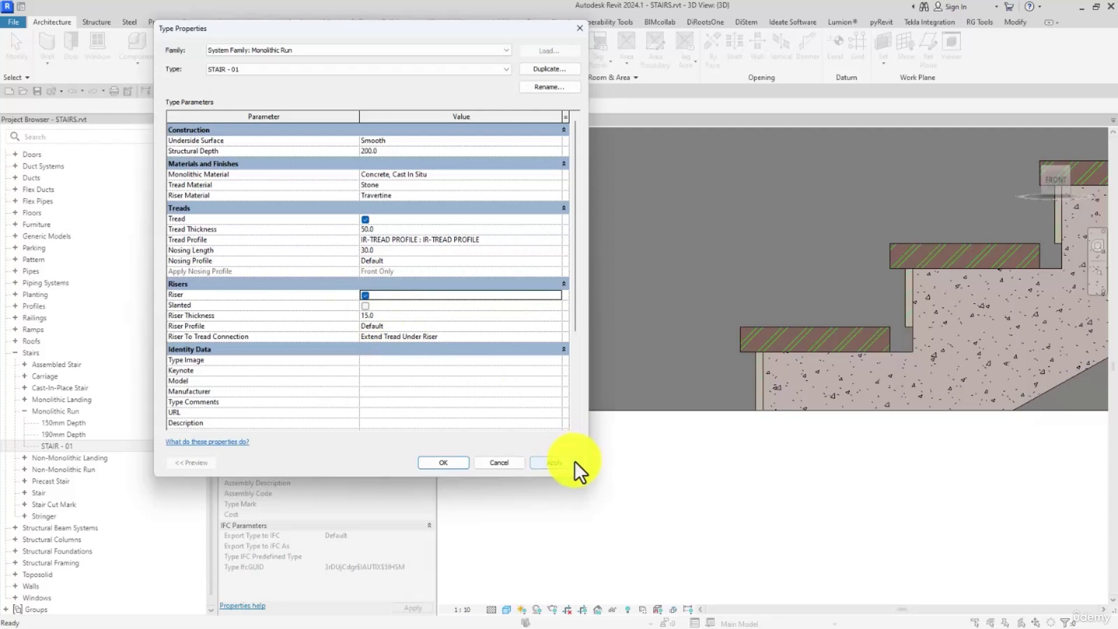
left_click(365, 295)
left_click(460, 463)
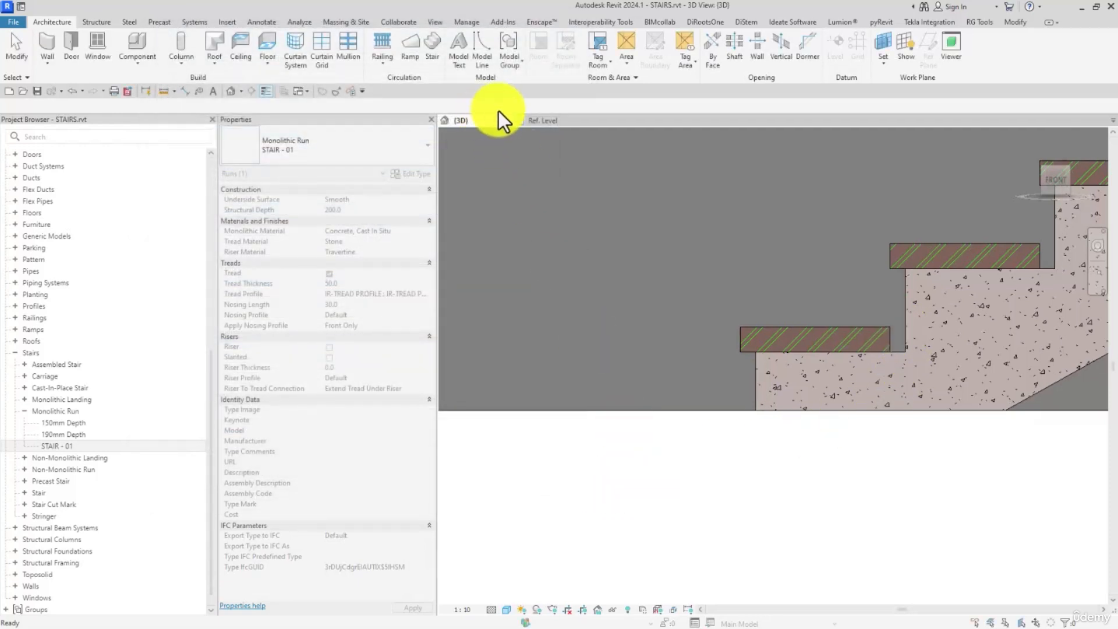
- Return to the profile family's Ref. Level view and delete the tread profile rectangle
left_click(528, 119)
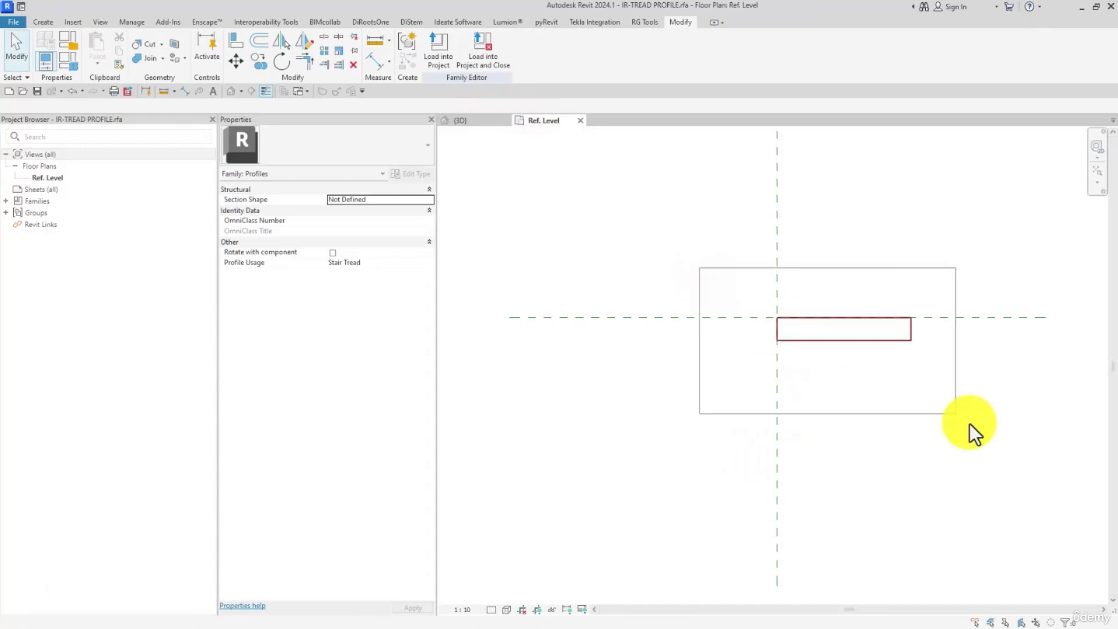
left_click_drag(969, 424, 899, 425)
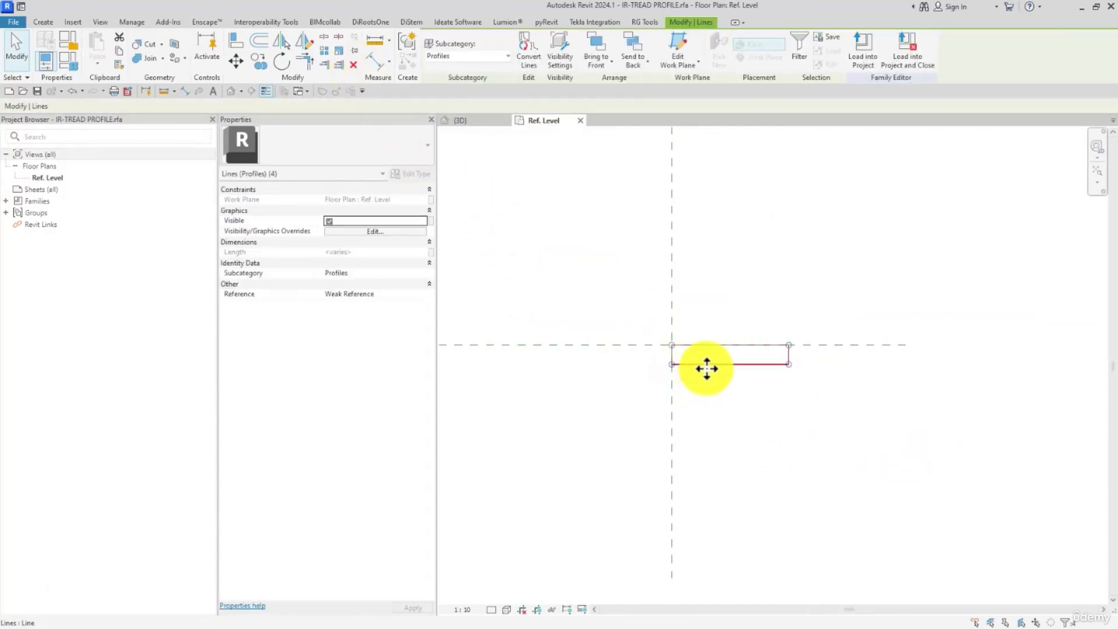
left_click(357, 66)
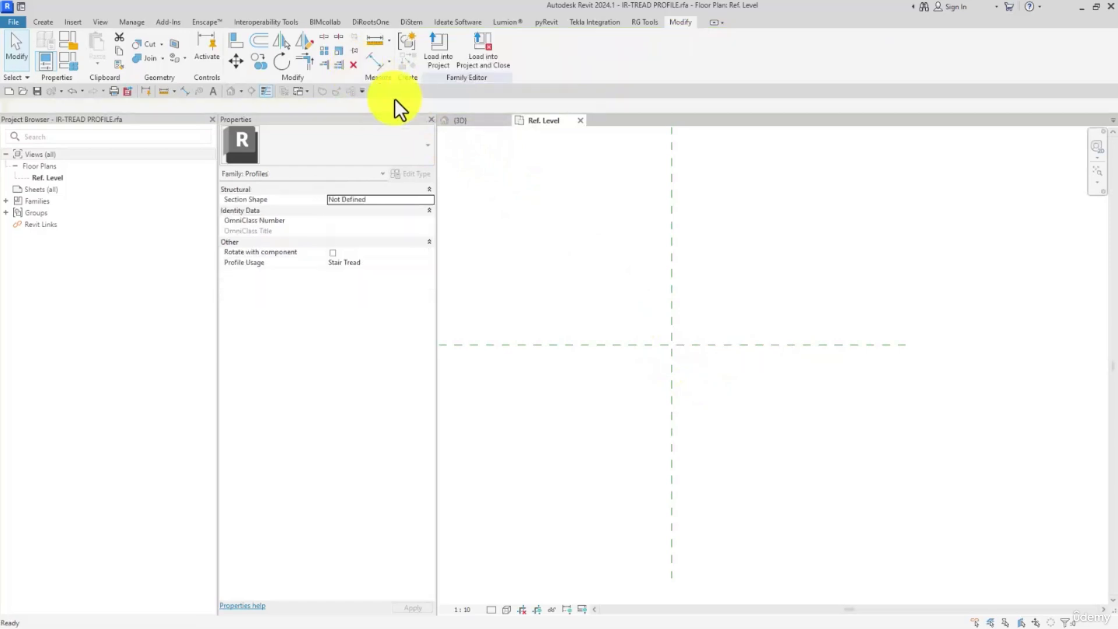
- Draw a horizontal reference plane about 25 mm below the Center (Front/Back) plane and start another one beneath it
left_click(42, 24)
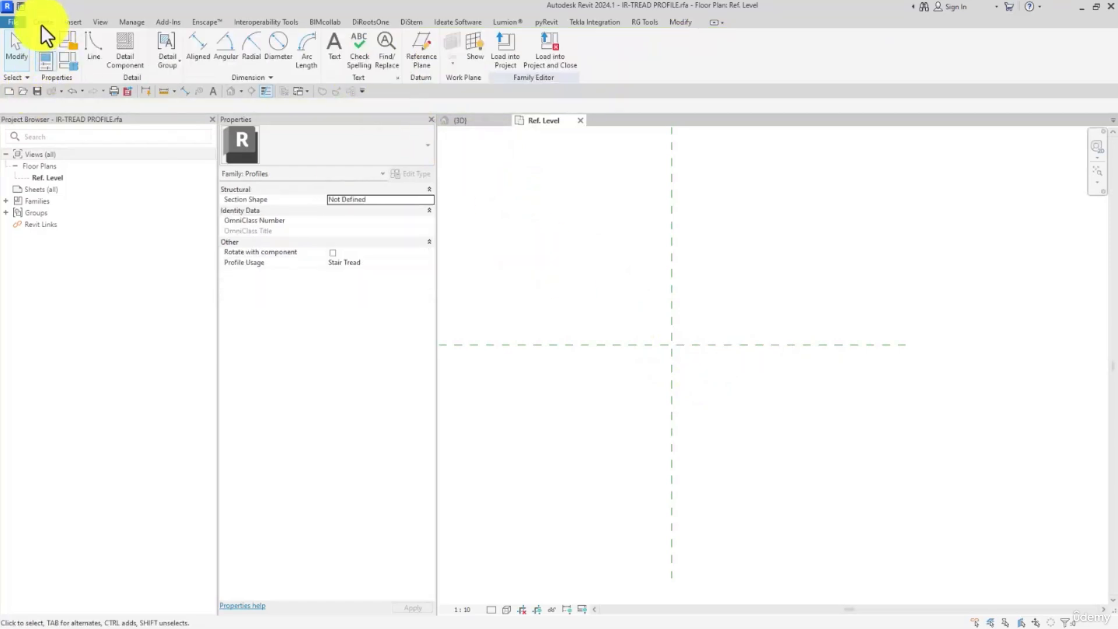
left_click(419, 52)
left_click(622, 369)
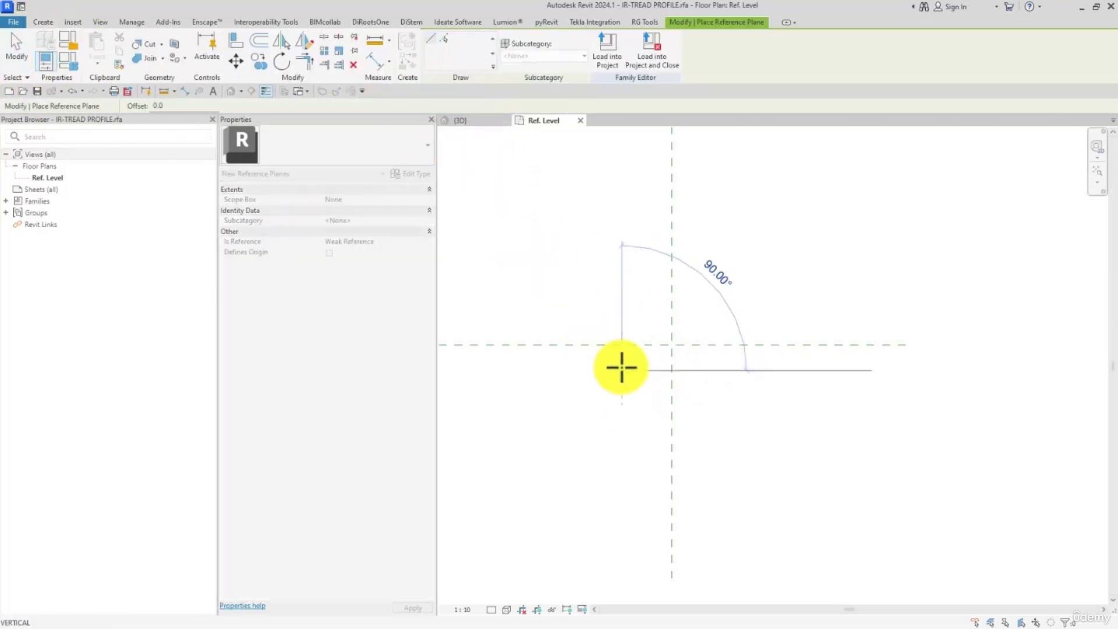
key("Escape")
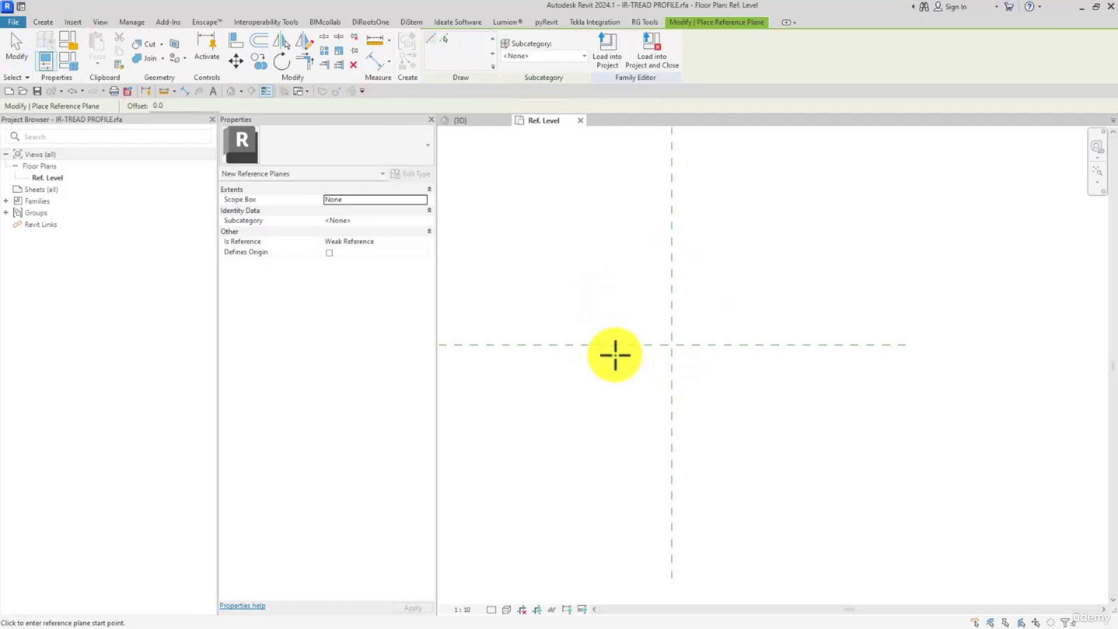
left_click(595, 354)
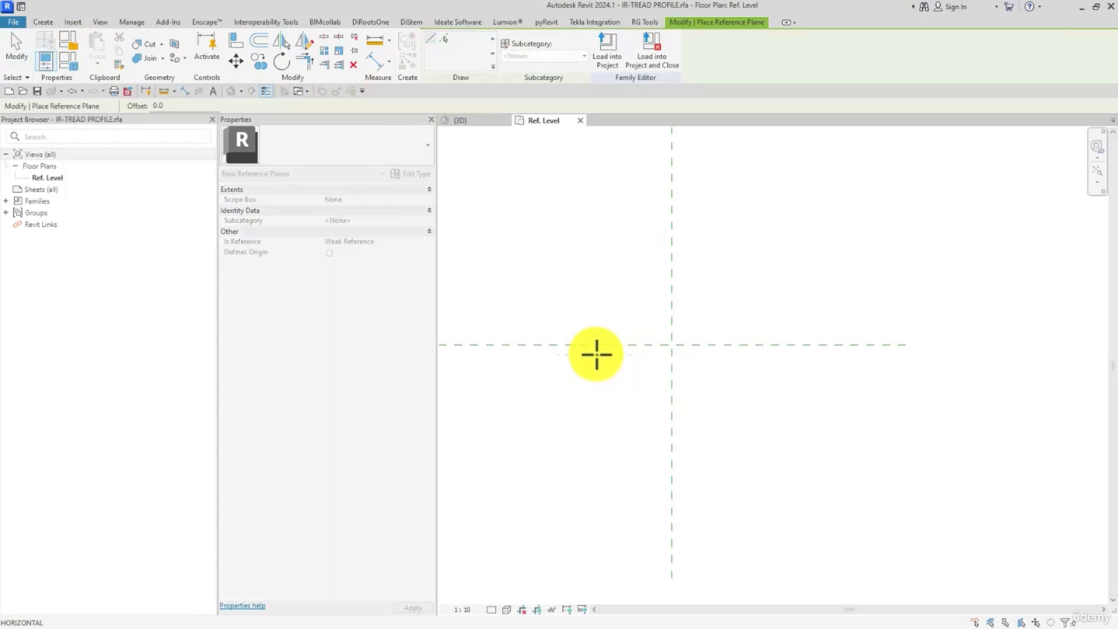
left_click(933, 354)
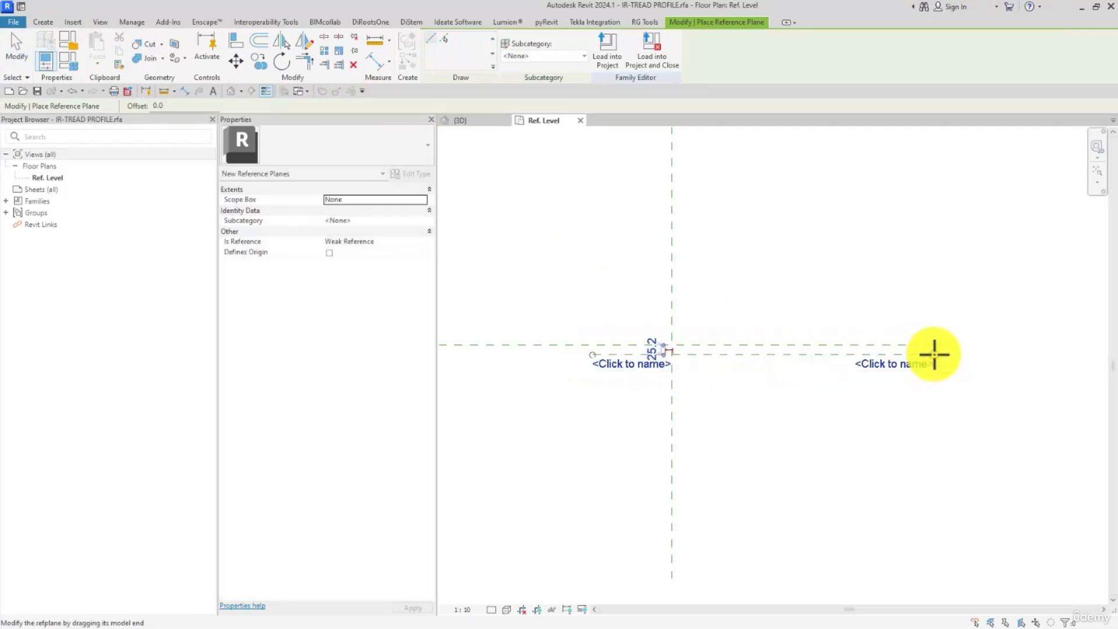
left_click(589, 384)
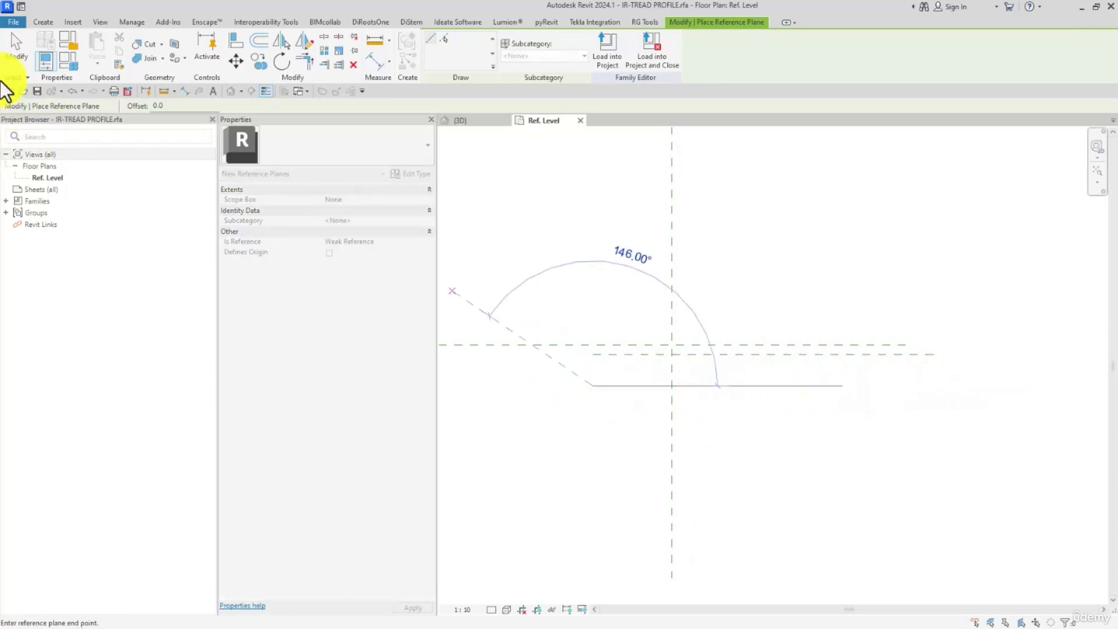
- Cancel the second reference plane and undo the new plane and the deletion of the profile rectangle
left_click(15, 56)
left_click(75, 90)
left_click(76, 90)
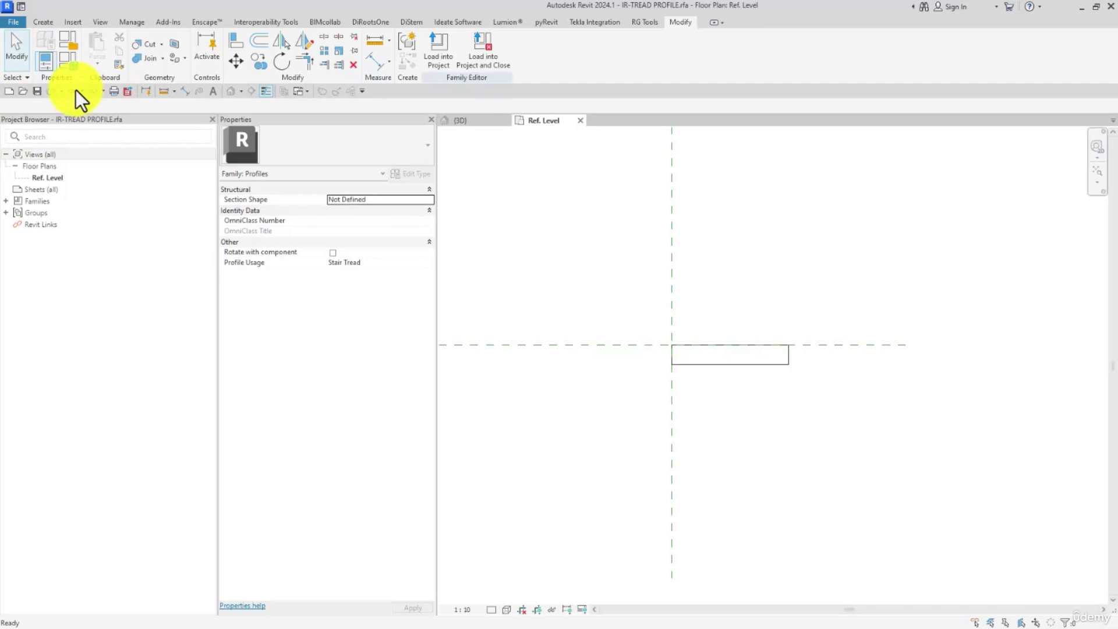
left_click(76, 89)
left_click(94, 89)
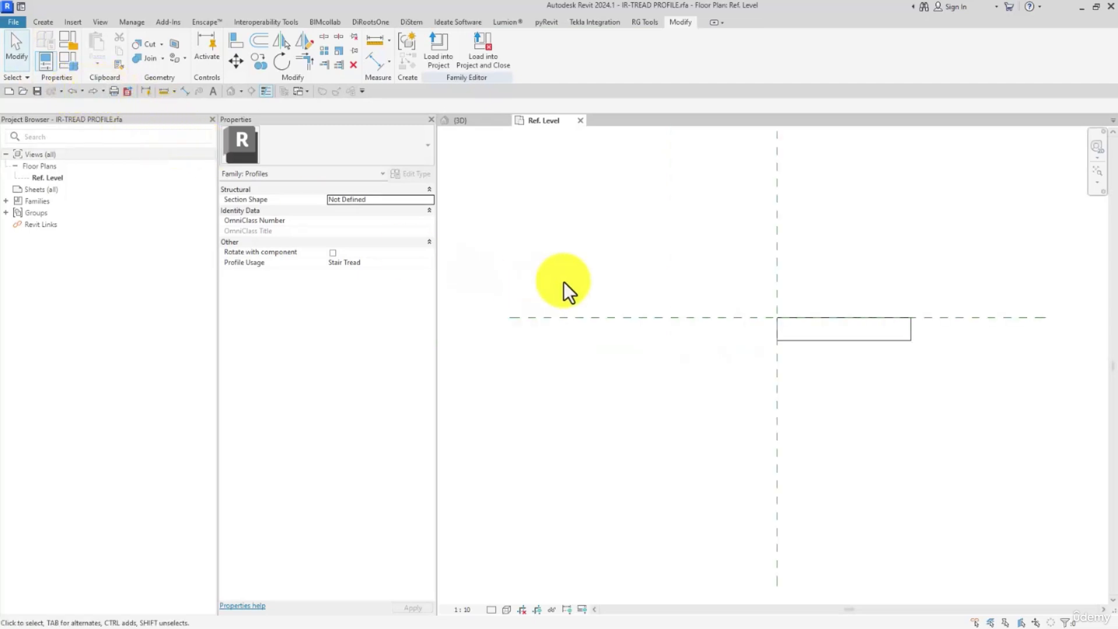
- Mirror the profile rectangle about the horizontal center plane to sit above it, and reload the family into the project, overwriting the existing version
left_click_drag(611, 257, 1061, 405)
middle_click_drag(1061, 405, 921, 458)
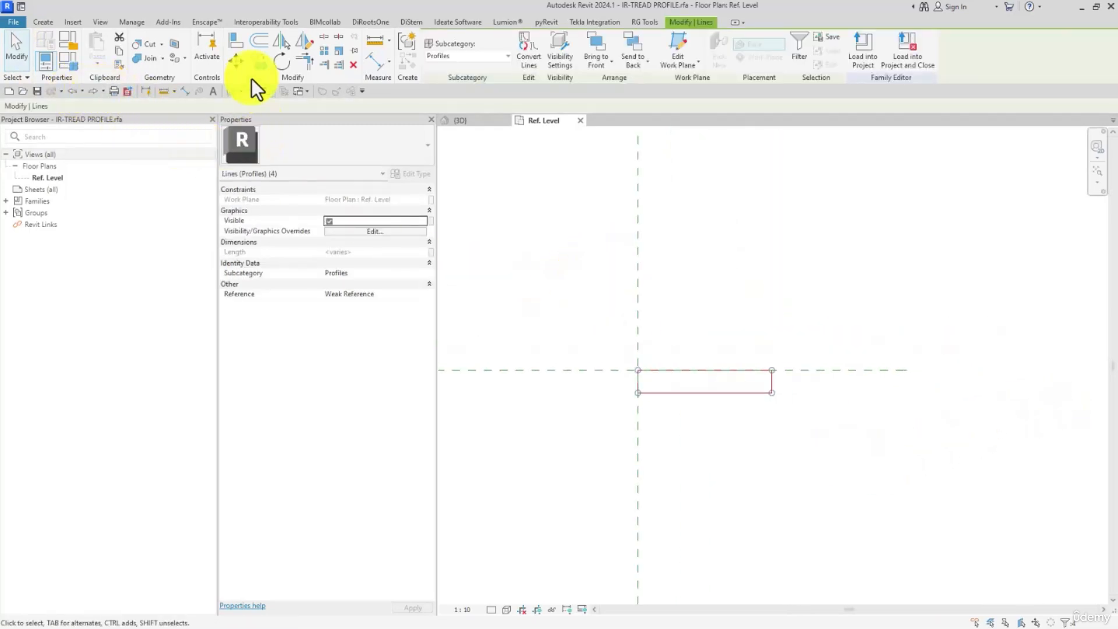
left_click(275, 46)
left_click(802, 370)
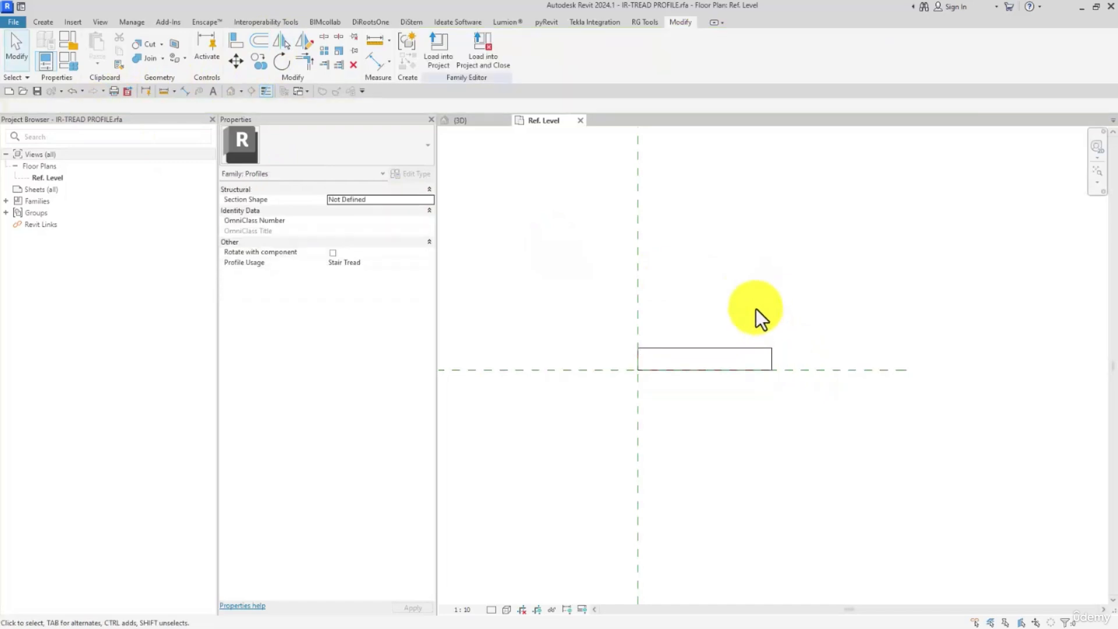
left_click(438, 51)
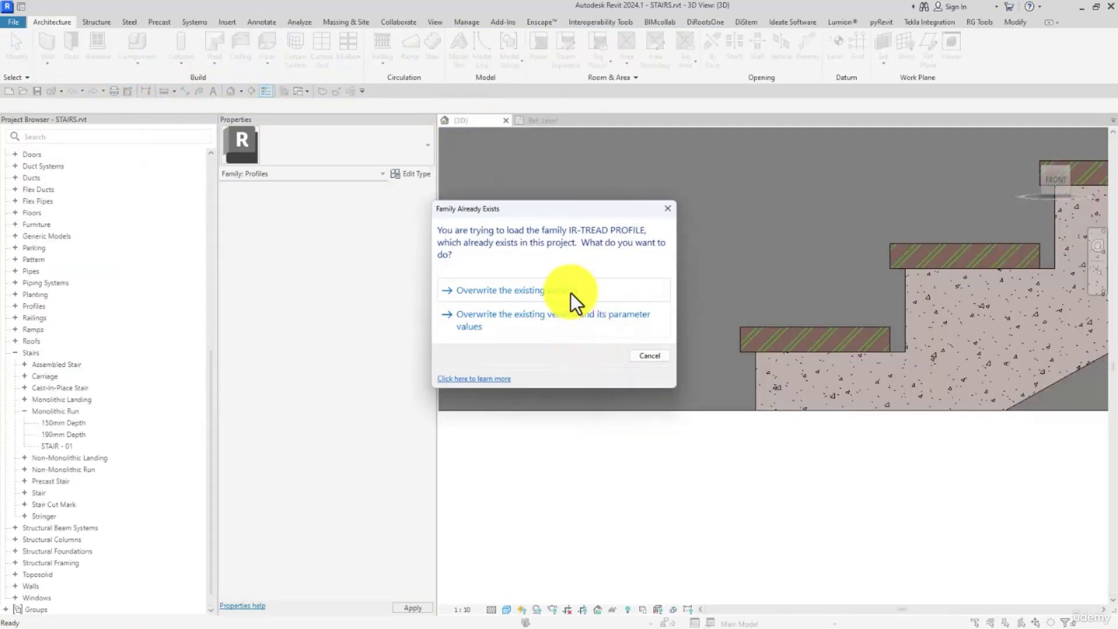
left_click(570, 292)
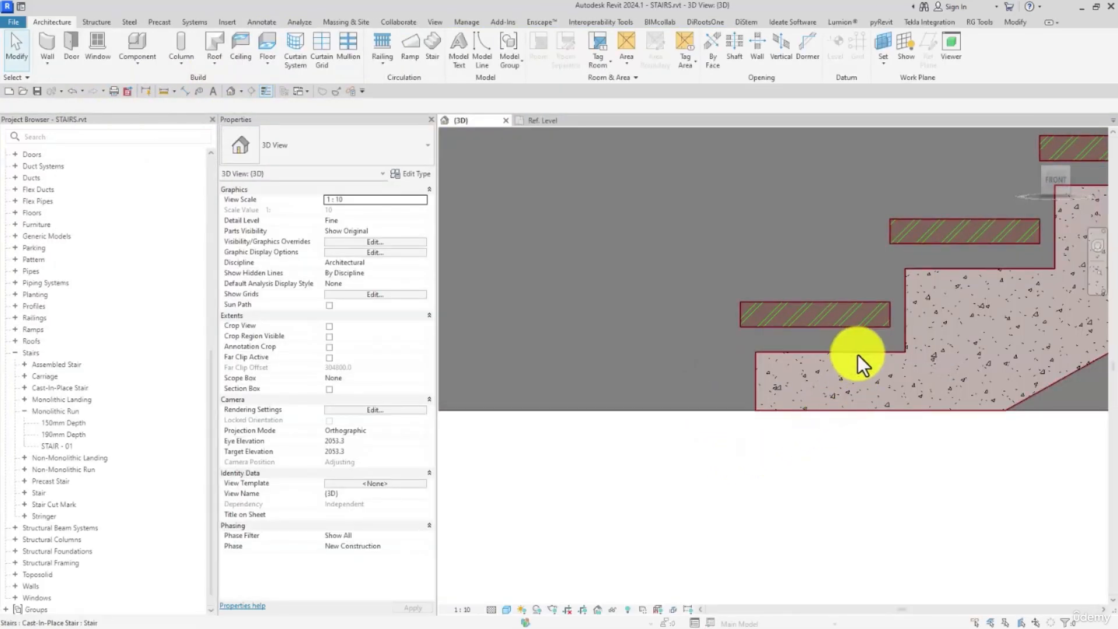
- Delete the mirrored profile rectangle from the family's Ref. Level view, keeping both center reference planes
left_click(546, 122)
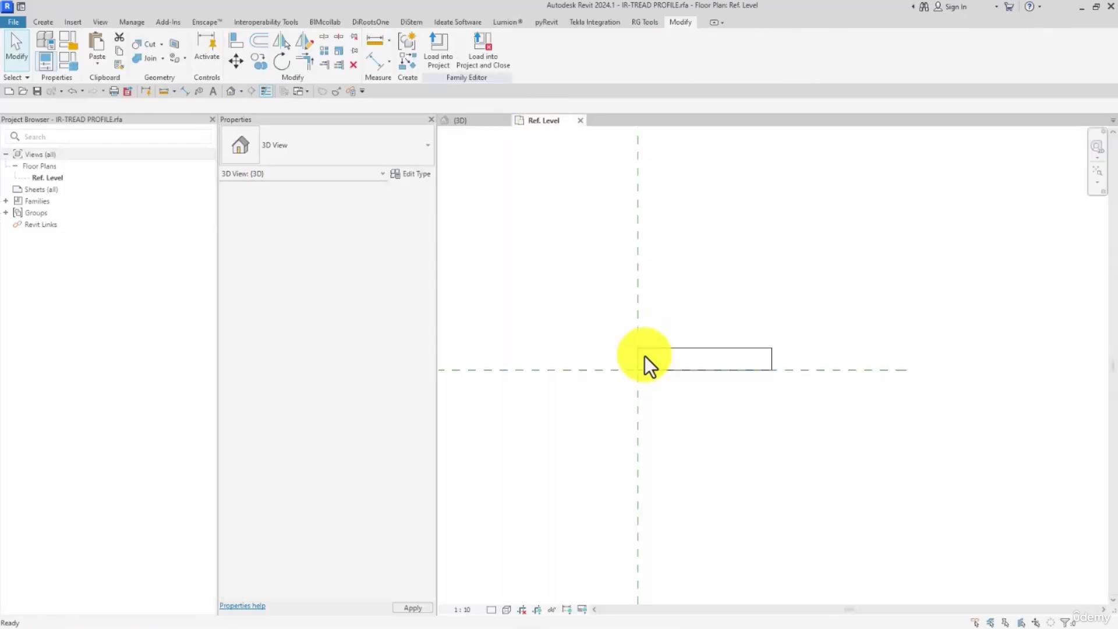
left_click(594, 373)
middle_click_drag(560, 378, 731, 344)
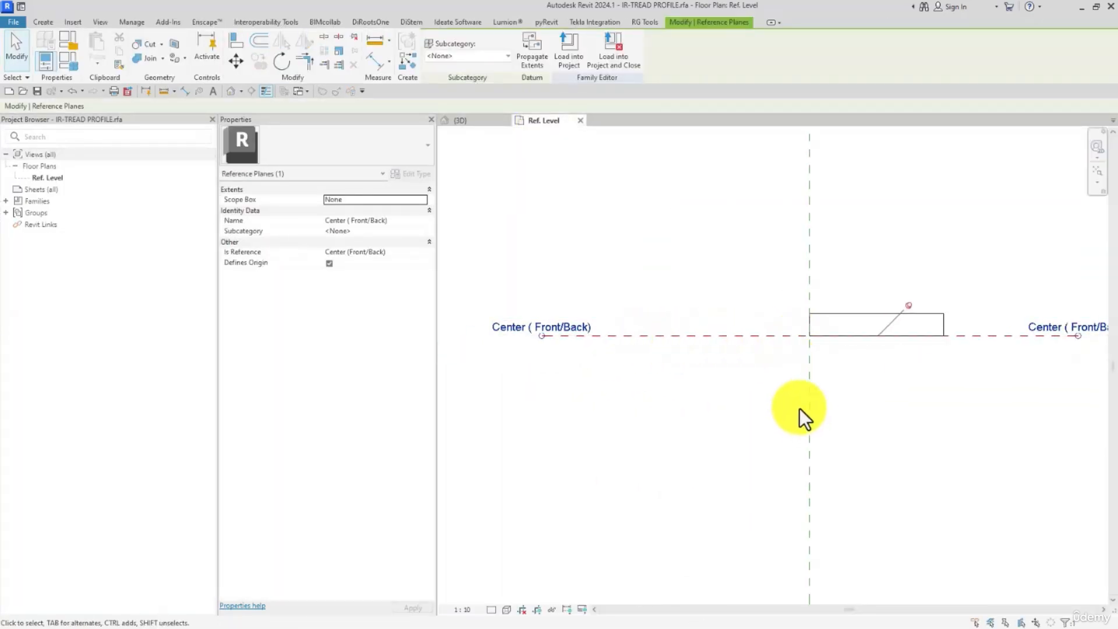
left_click_drag(767, 385, 978, 270)
middle_click_drag(966, 283, 819, 273)
key("Delete")
- Draw two horizontal reference planes below the Center (Front/Back) plane, the first about 20 mm beneath it and the second further down
left_click(43, 21)
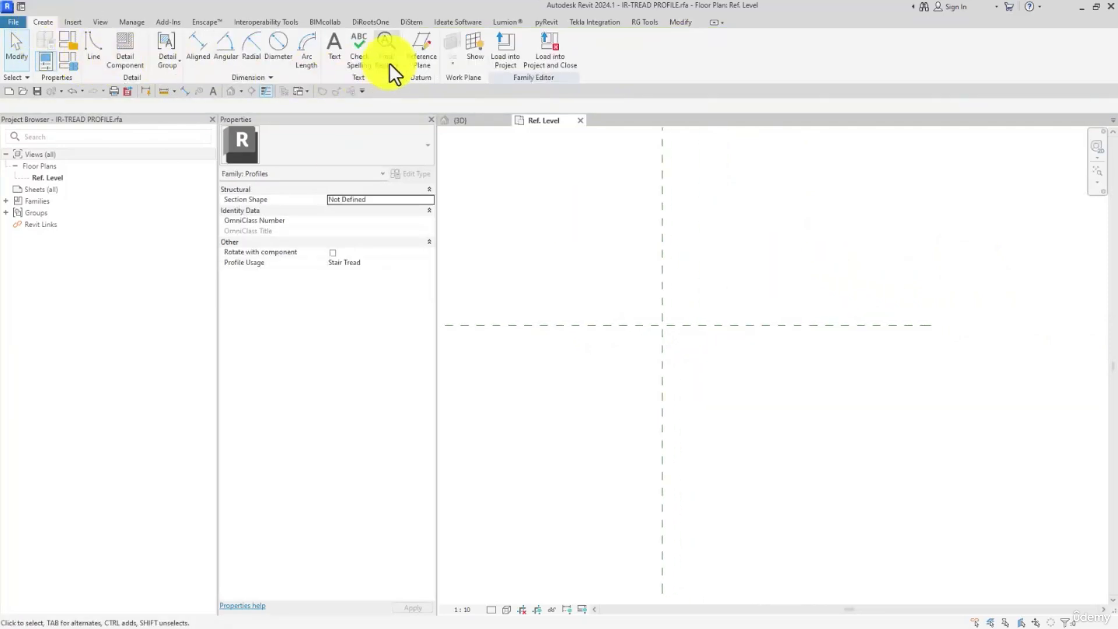
left_click(412, 59)
middle_click_drag(644, 347, 619, 349)
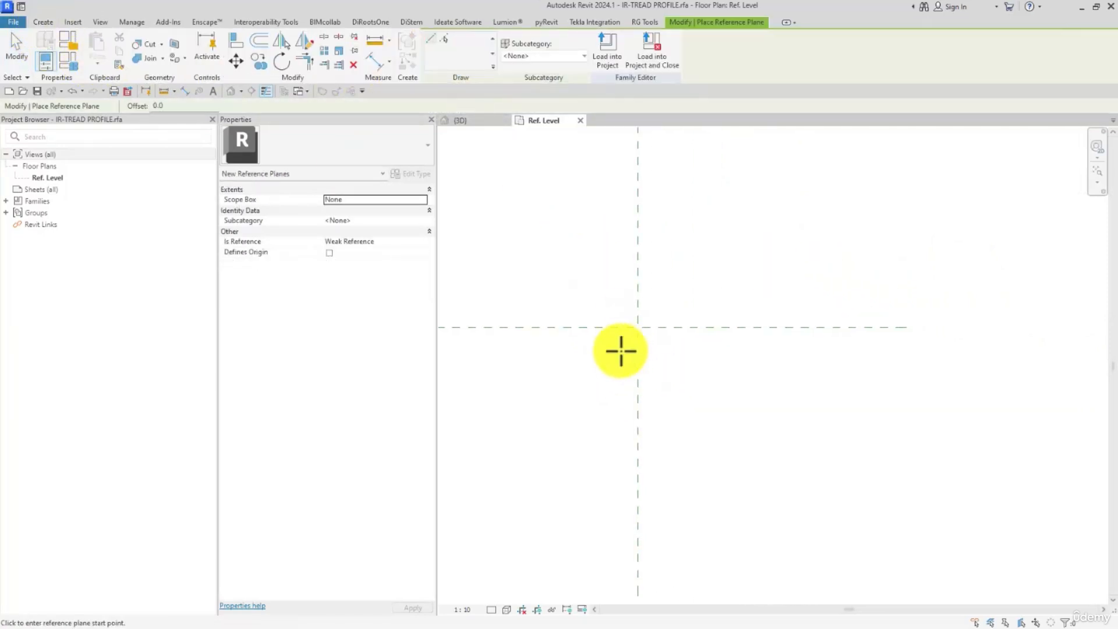
left_click(580, 336)
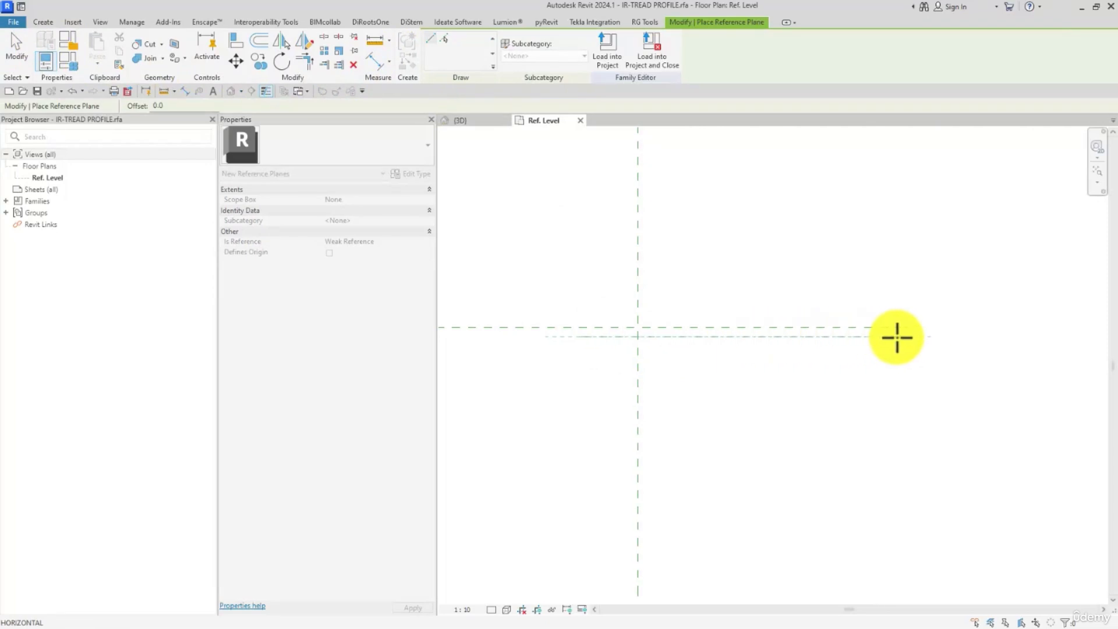
left_click(923, 337)
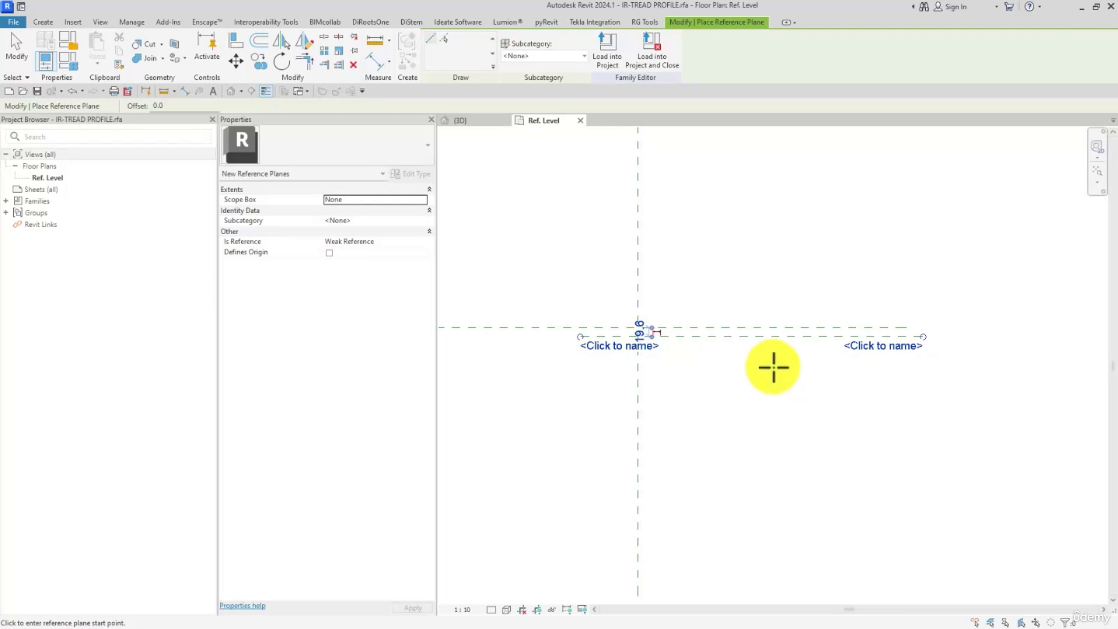
left_click(580, 364)
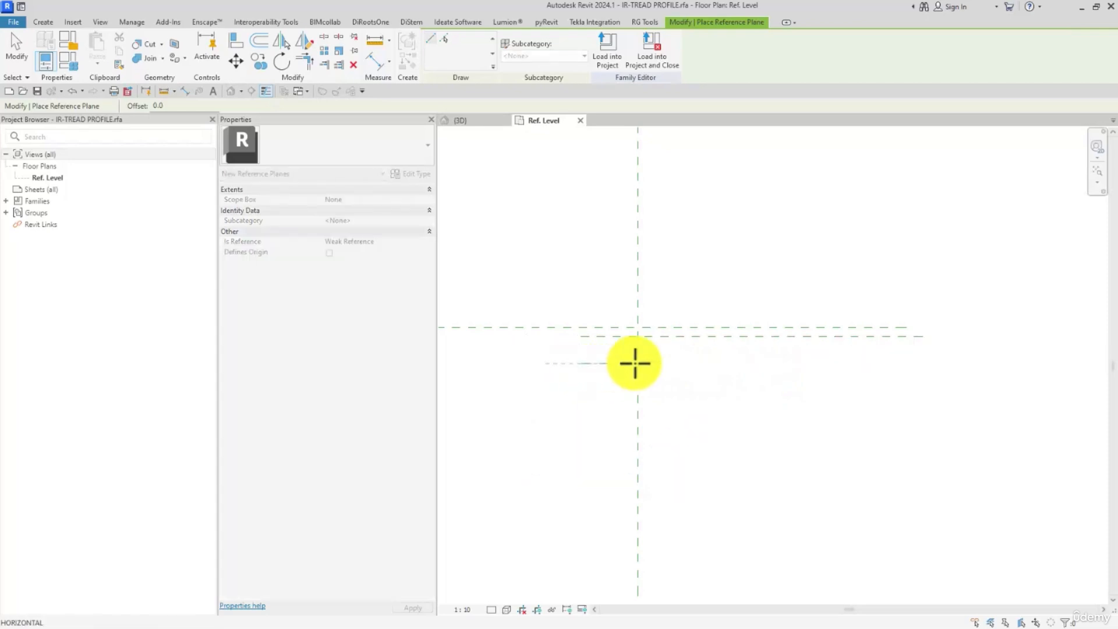
left_click(964, 364)
- Dimension the gap between the horizontal center plane and the first reference plane beneath it with an aligned dimension
left_click(379, 62)
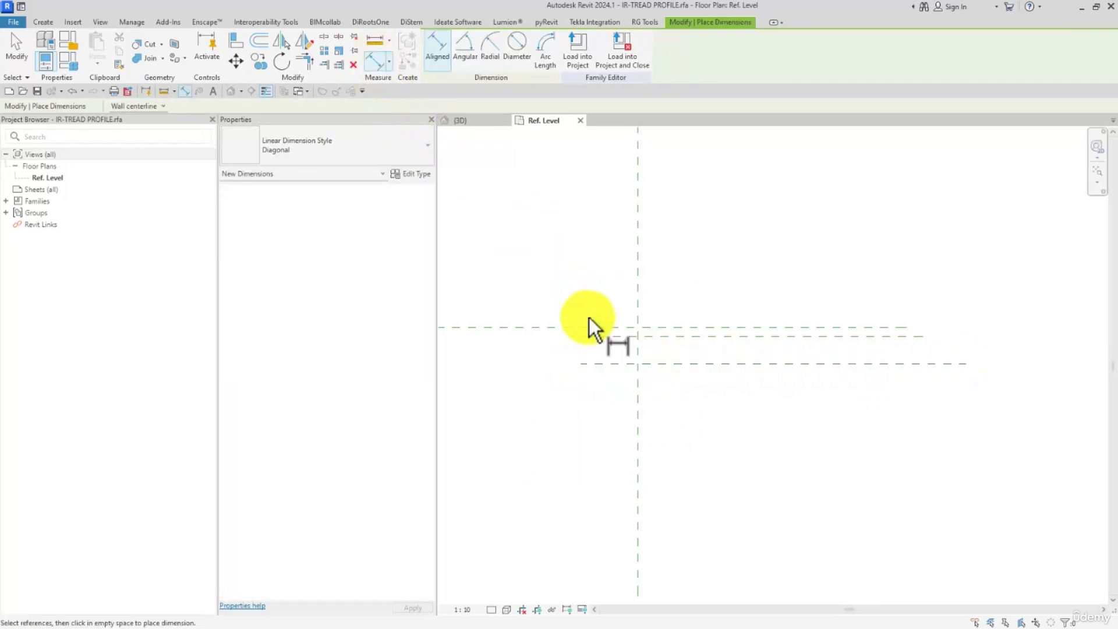
left_click(598, 326)
left_click(595, 336)
left_click(553, 361)
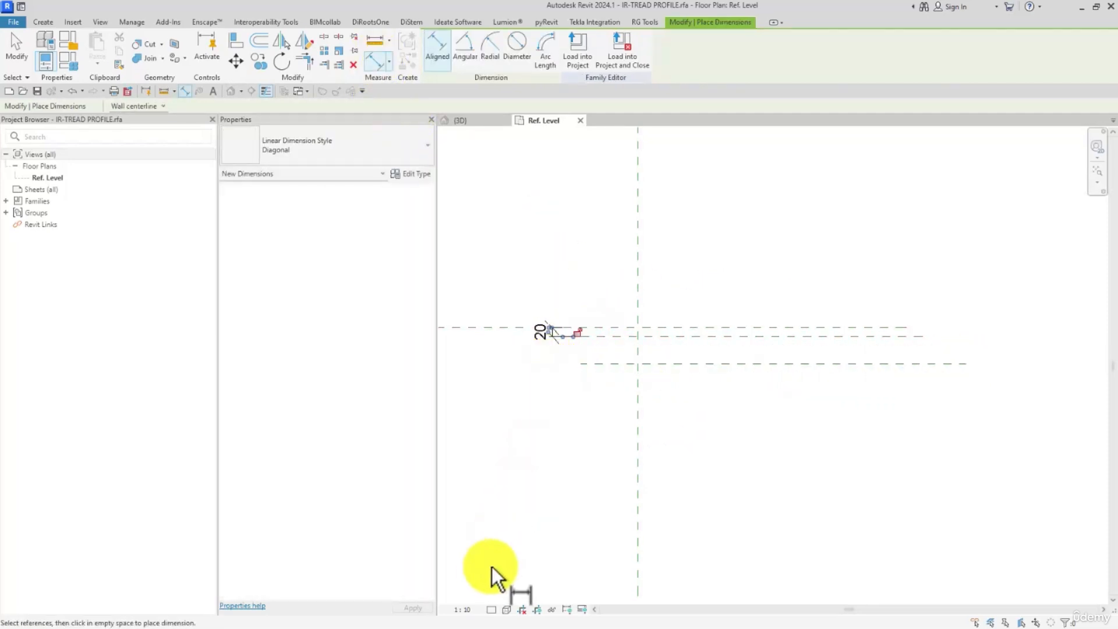
- Set the view scale to 1:5 and dimension the spacing between the two lower horizontal reference planes
left_click(465, 608)
left_click(469, 466)
left_click(601, 336)
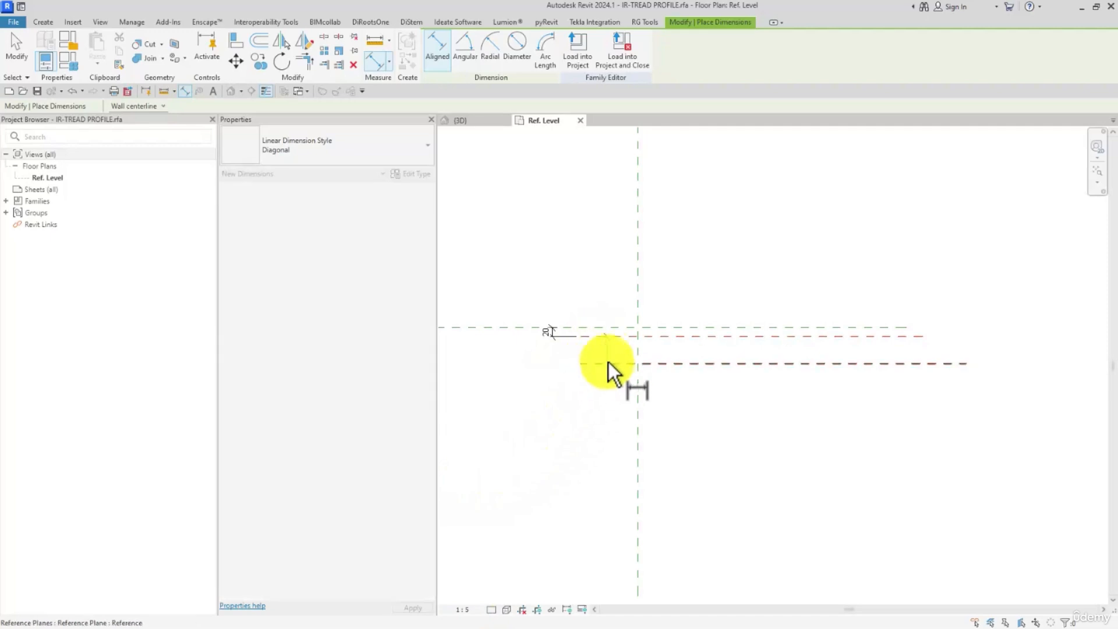
left_click(609, 364)
left_click(520, 398)
key("Escape")
key("Escape")
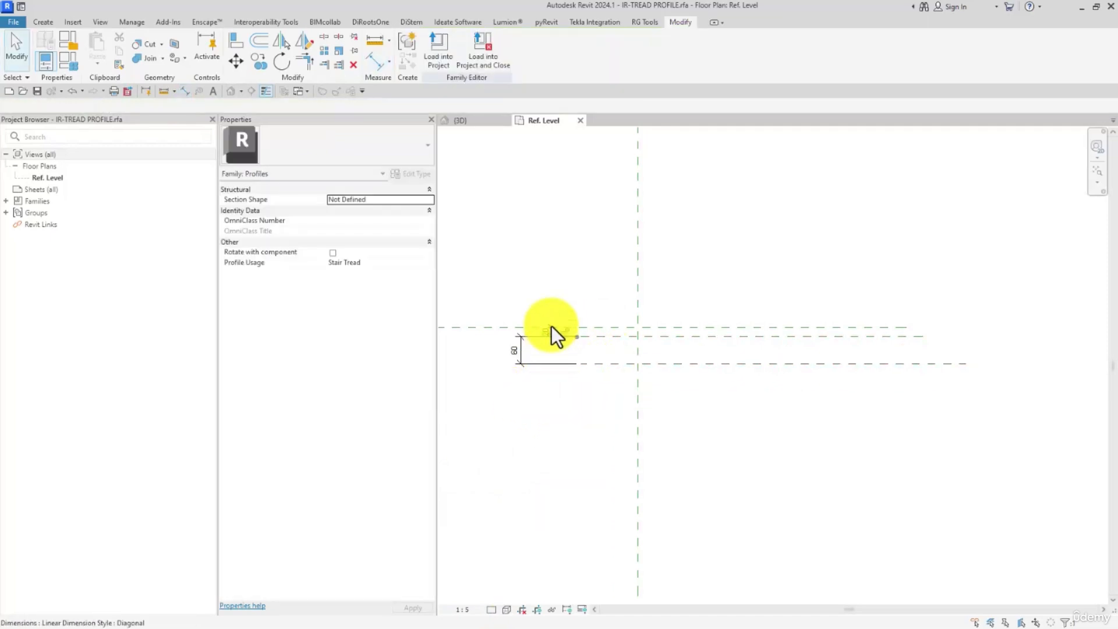
- Label the dimension just below the center plane with a new family type parameter named TREAD DISTANS OF FINISHNG
left_click(545, 50)
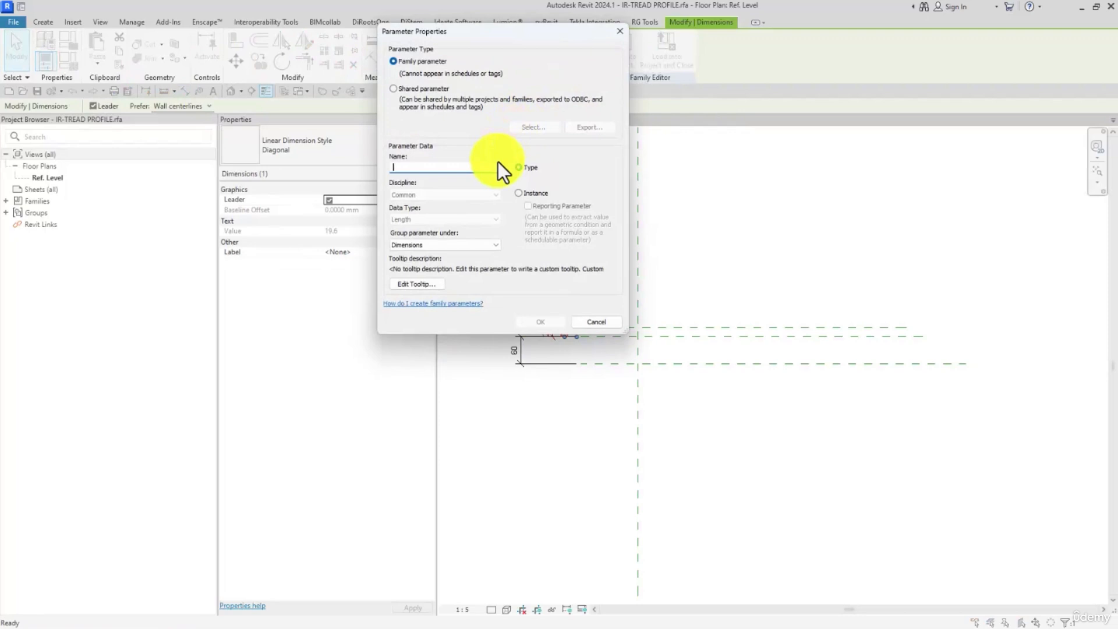
type("TREAD")
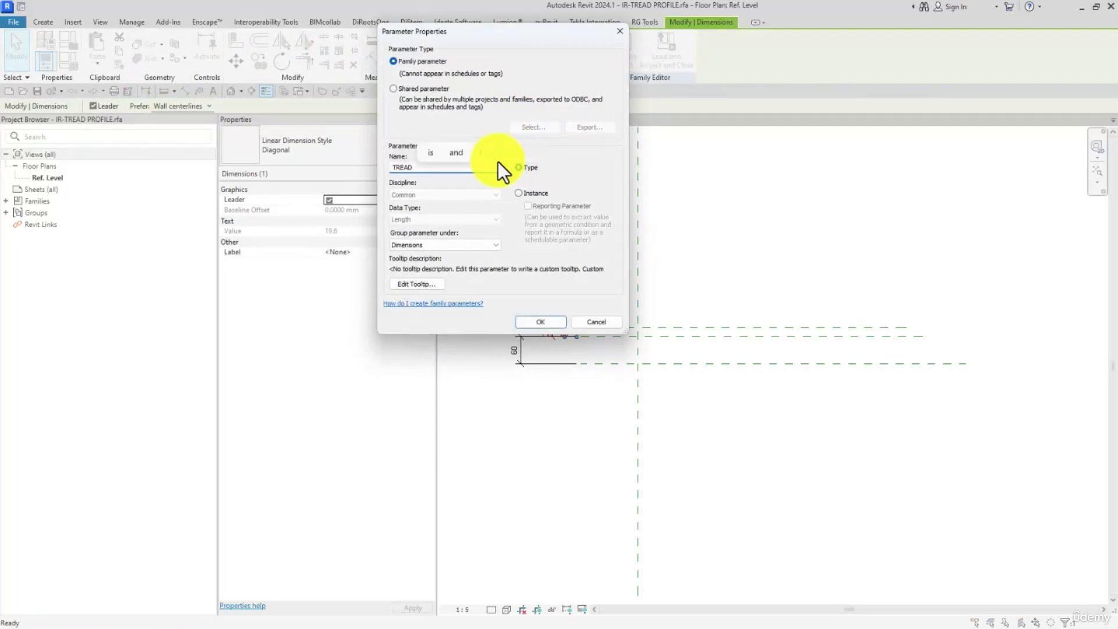
type(" DISTAN")
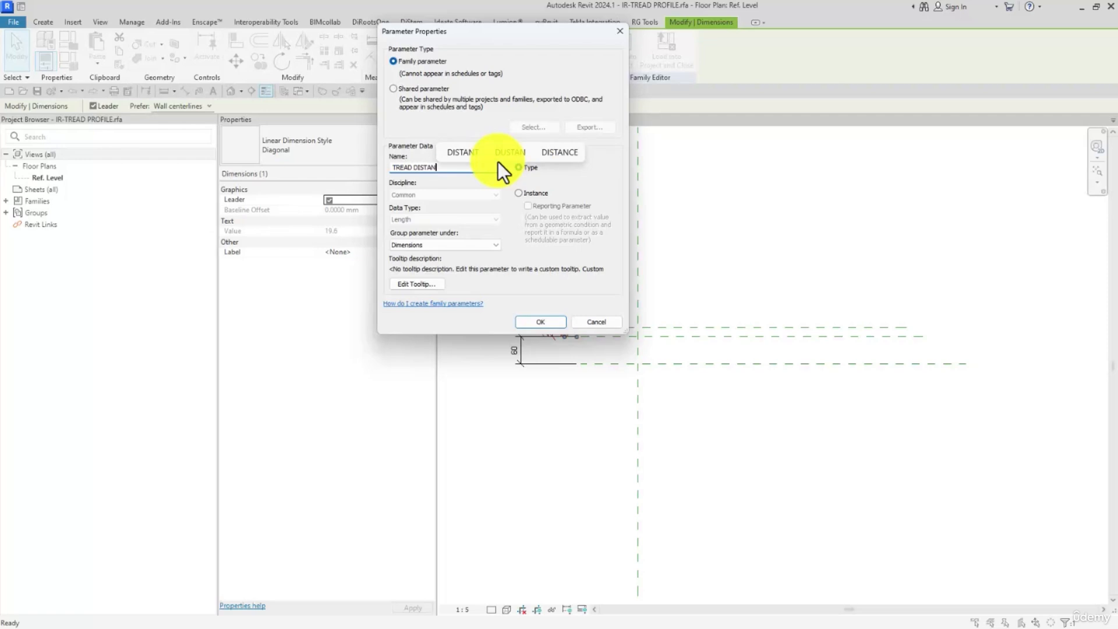
type("S O")
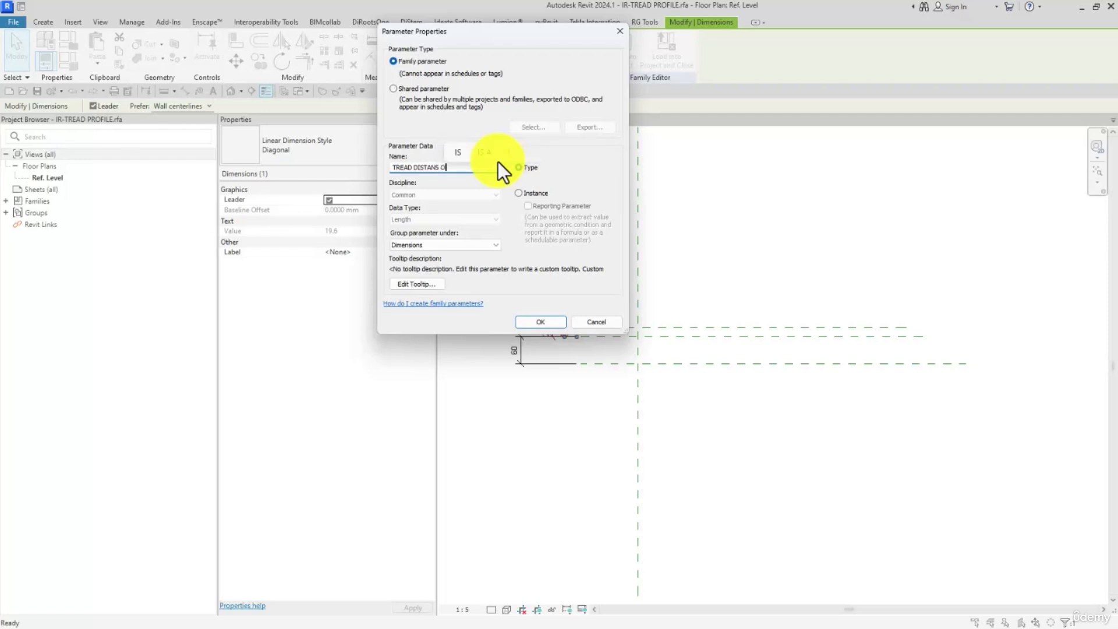
type("F FINISHI")
left_click(541, 321)
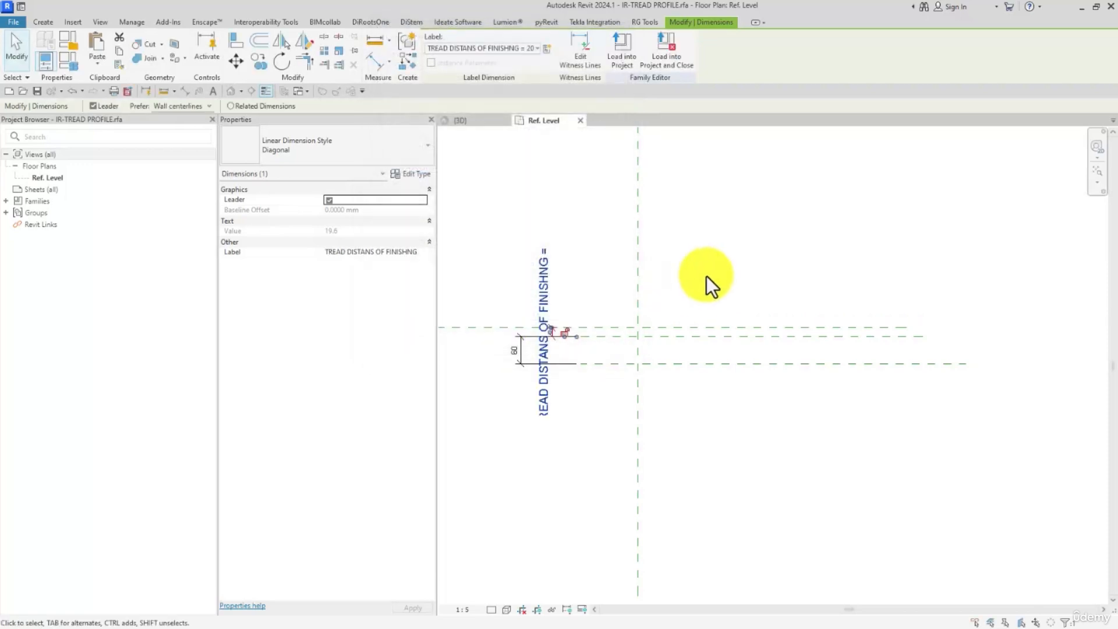
left_click(698, 279)
- Label the dimension between the two lower horizontal planes with a new family type parameter named TREAD THICKNESS
left_click(523, 347)
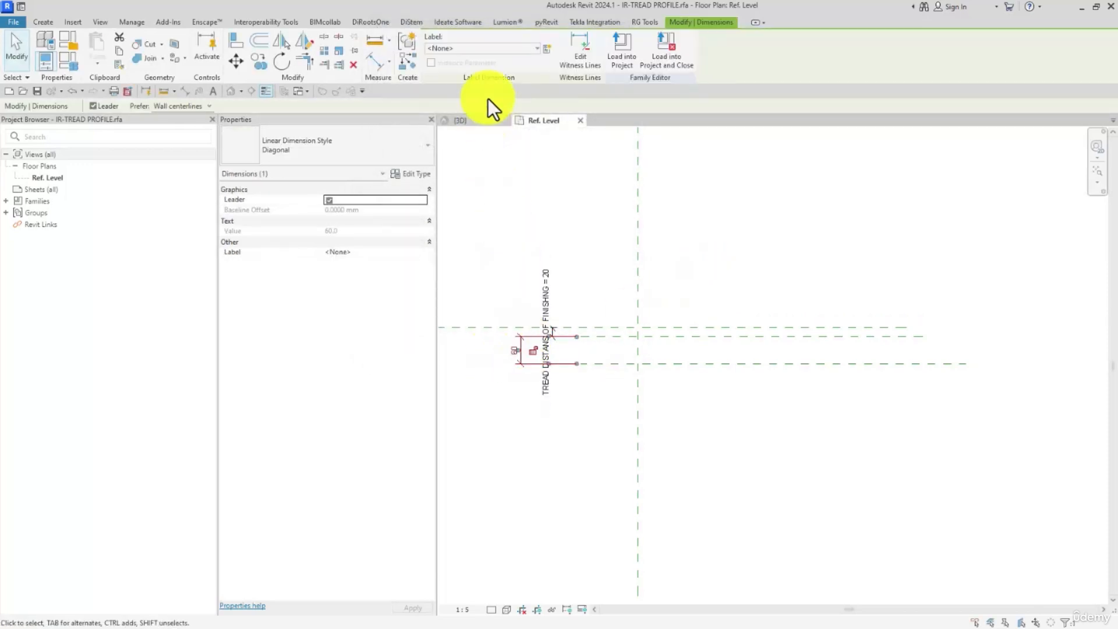
left_click(548, 50)
type("TREAD ")
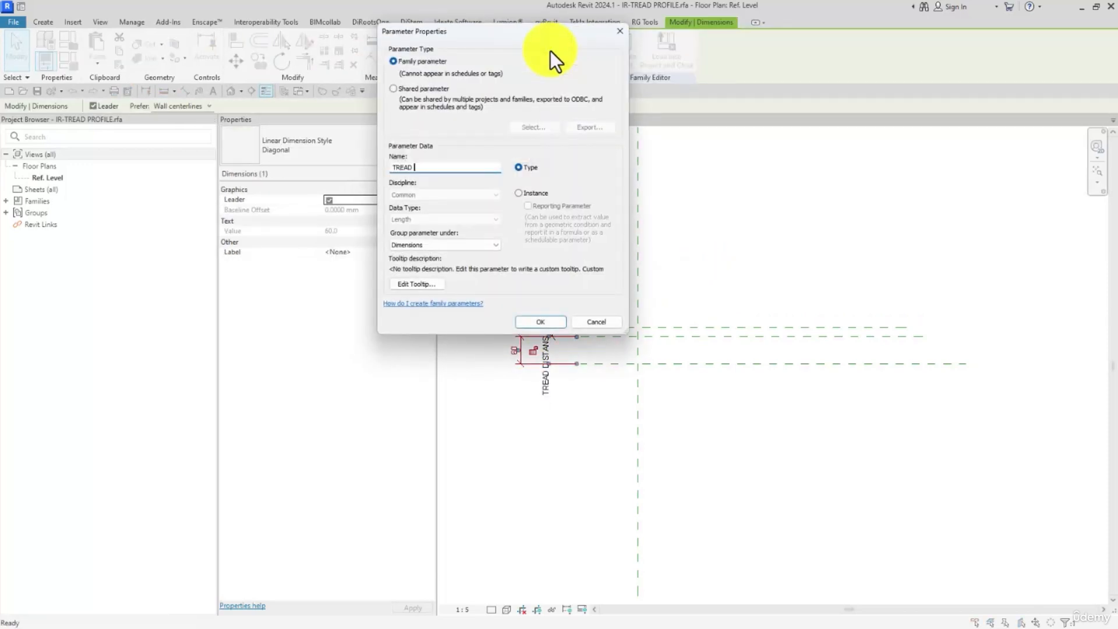
type("THICK")
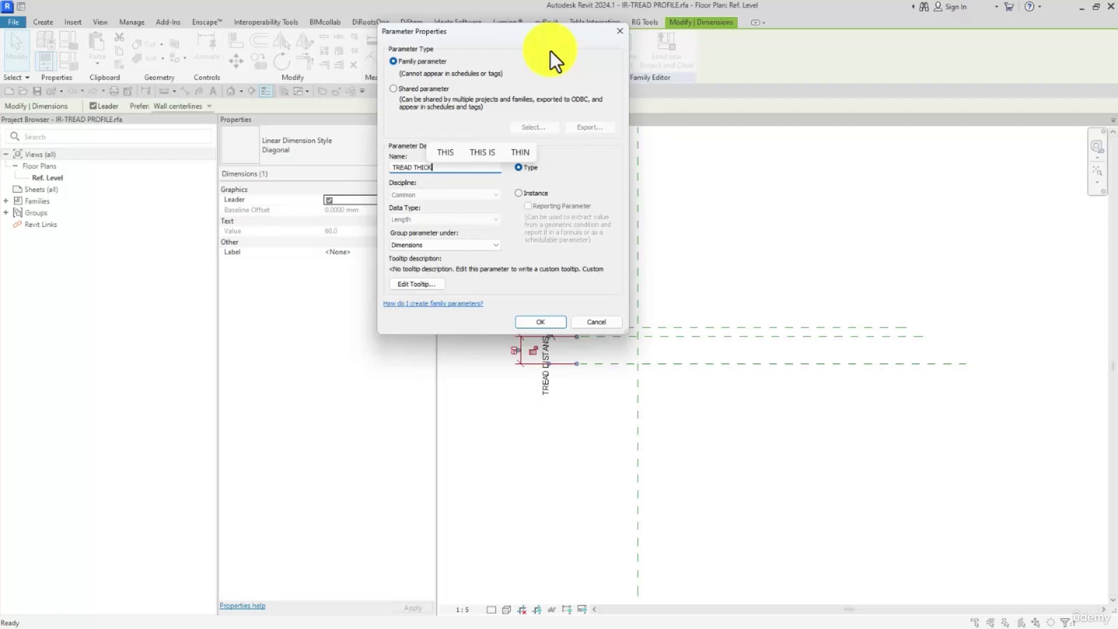
type("NESS")
left_click(554, 323)
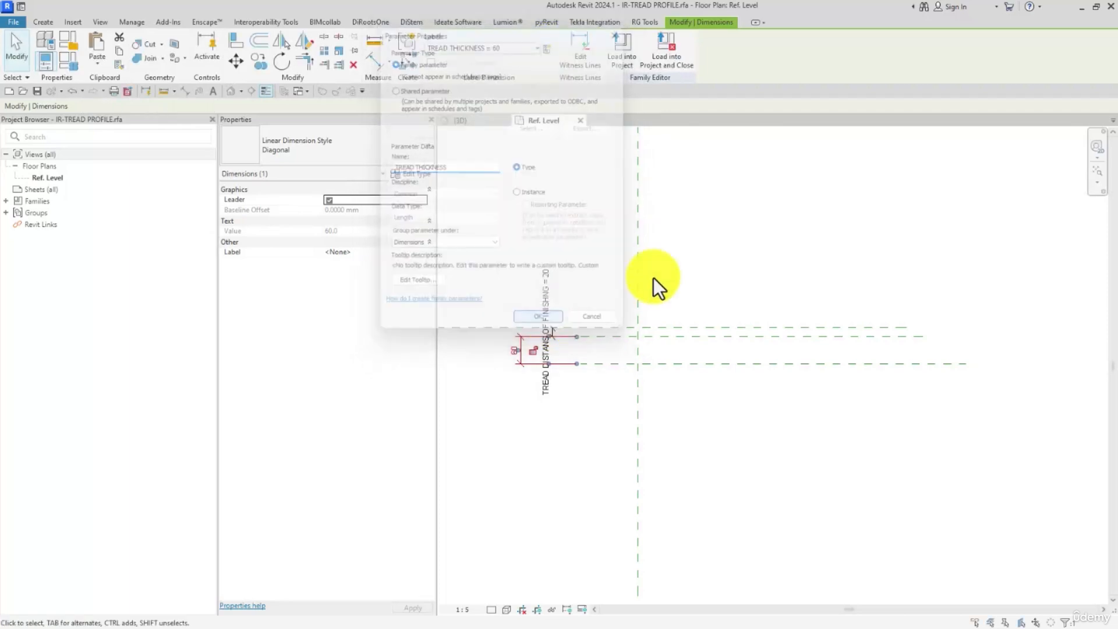
left_click(719, 250)
- Draw a vertical reference plane about 270 mm to the right of the vertical center plane, crossing the horizontal planes
left_click(41, 23)
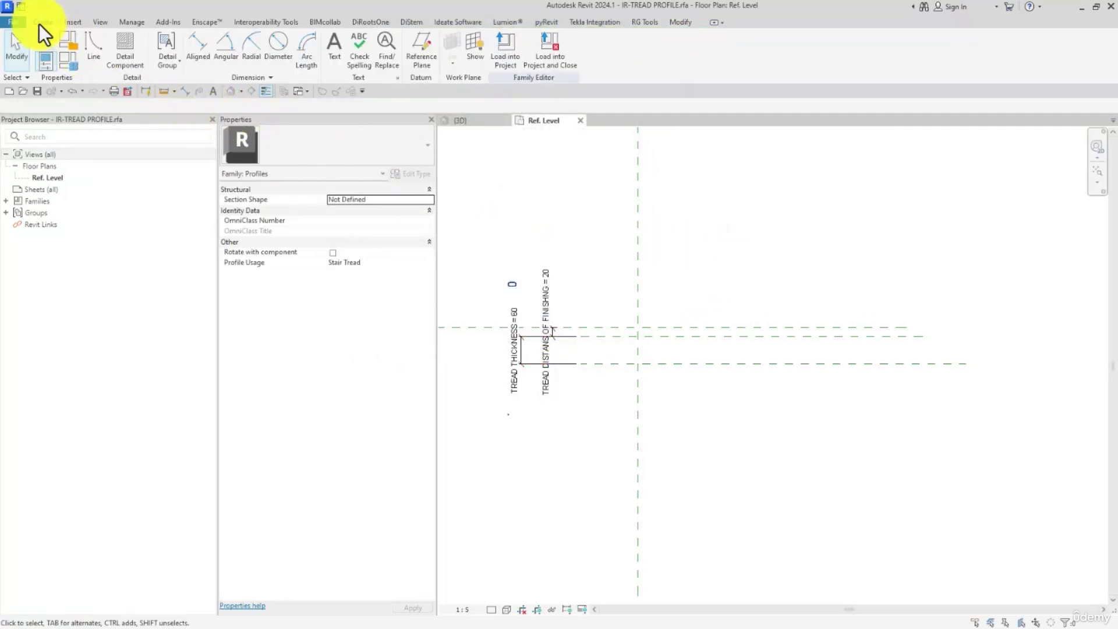
left_click(413, 63)
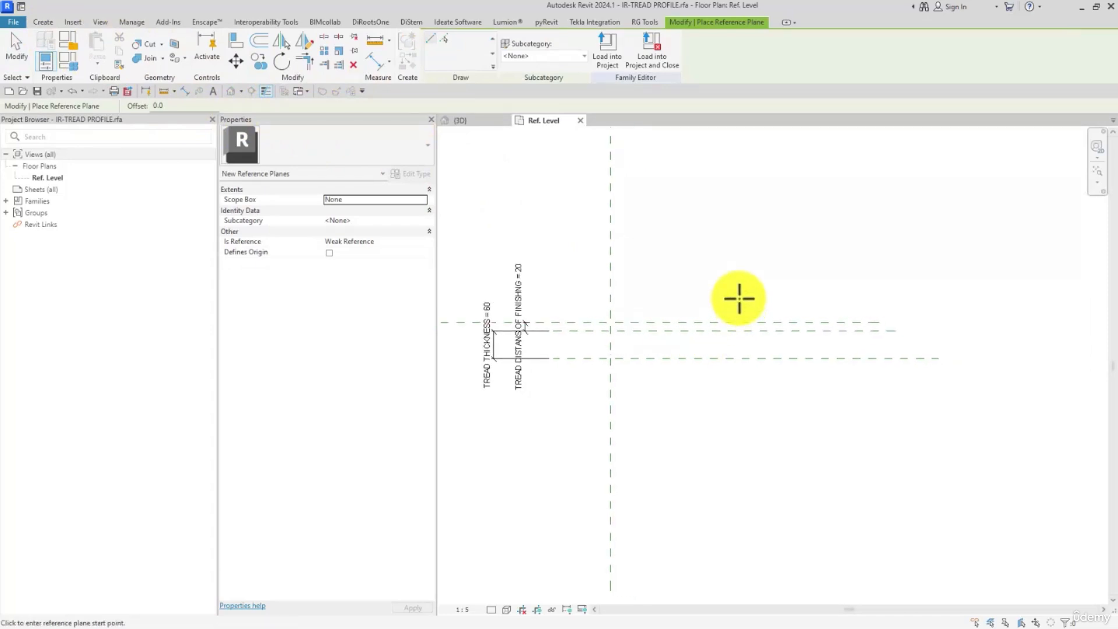
left_click(723, 300)
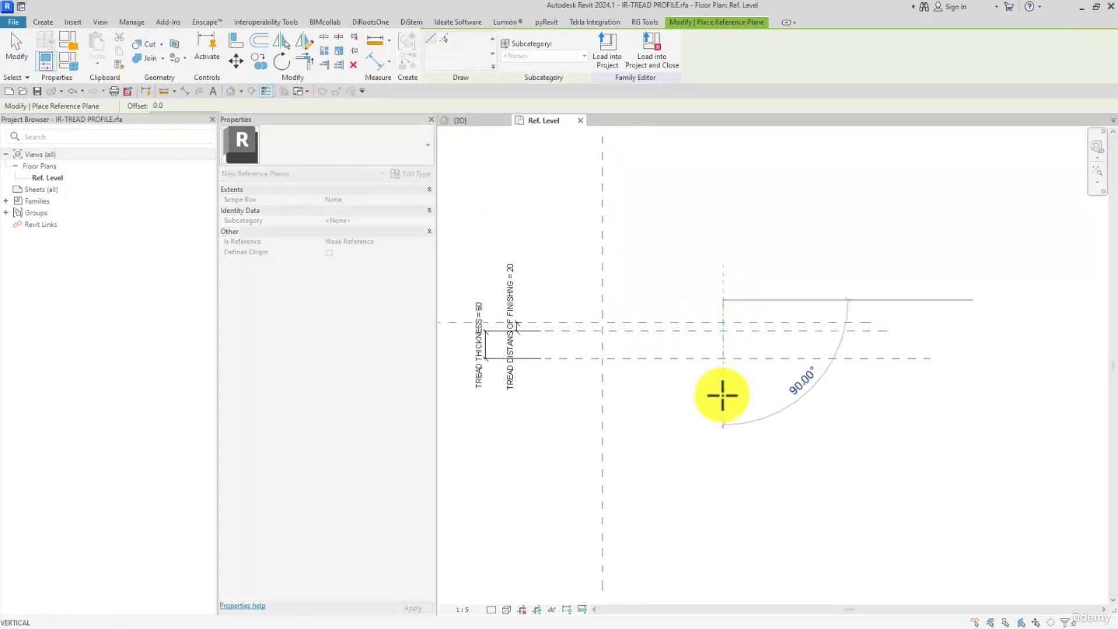
left_click(723, 427)
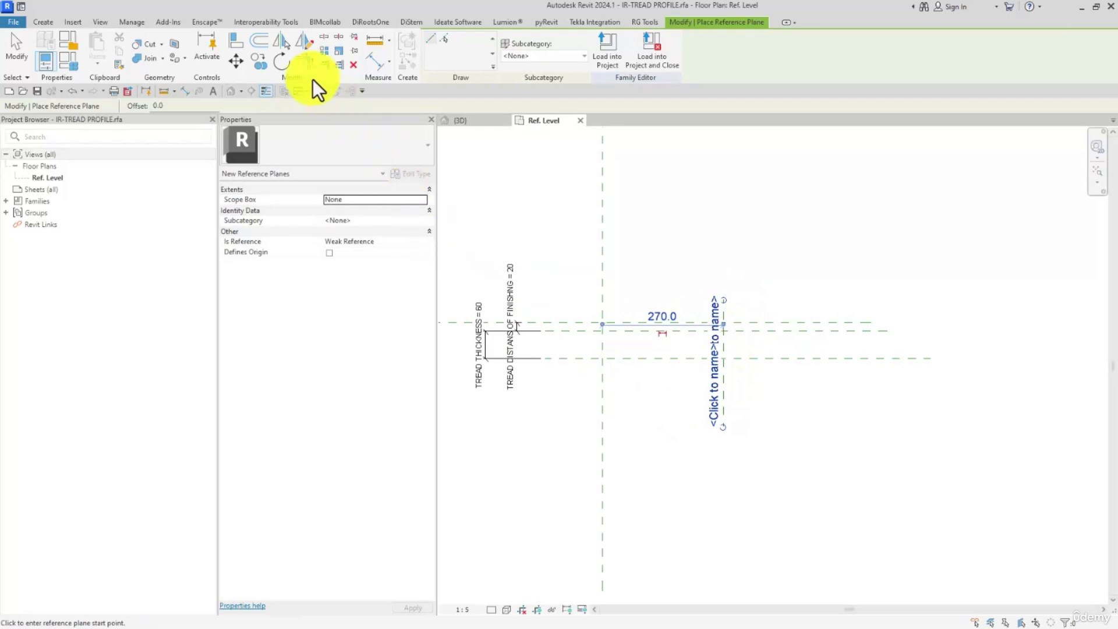
- Dimension the distance between the vertical center plane and the new vertical plane, placing it below the horizontal planes
left_click(373, 63)
left_click(601, 380)
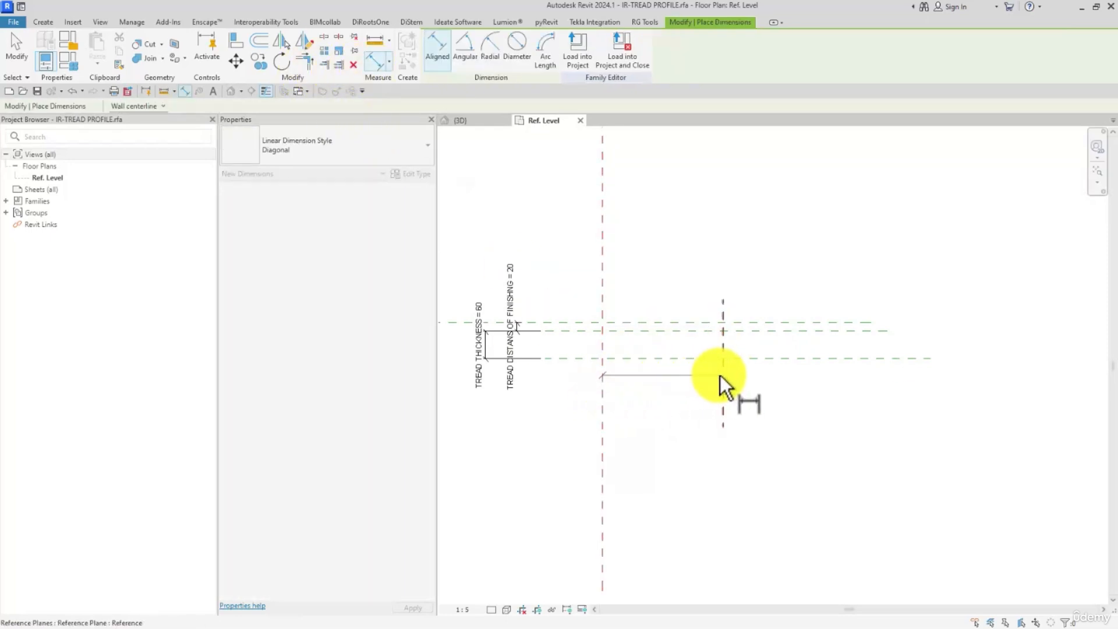
left_click(722, 375)
left_click(690, 416)
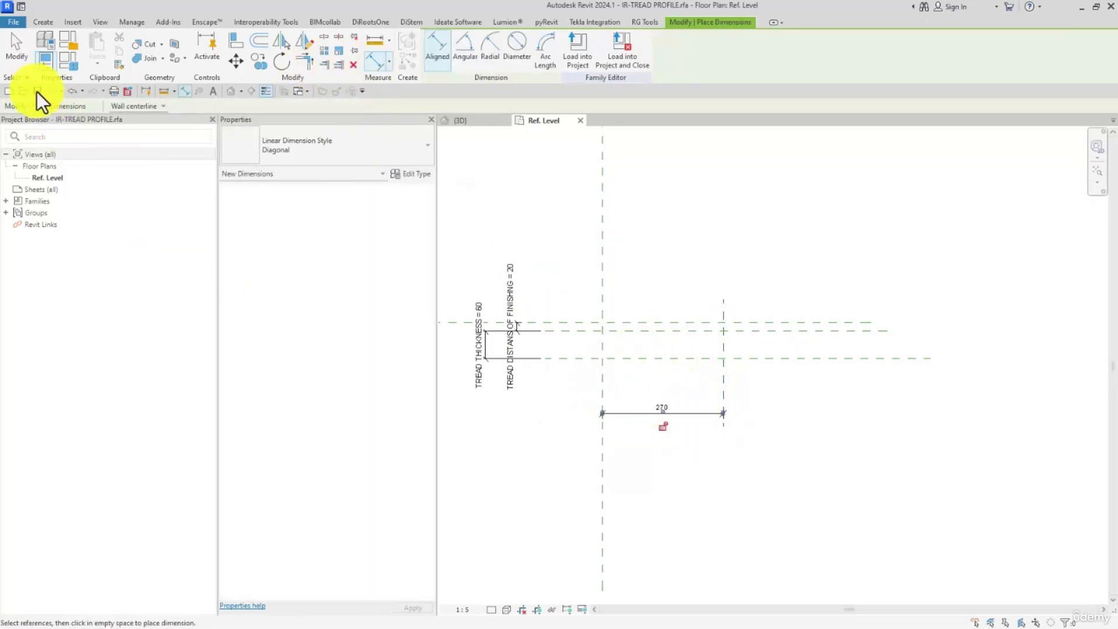
left_click(16, 58)
left_click(50, 24)
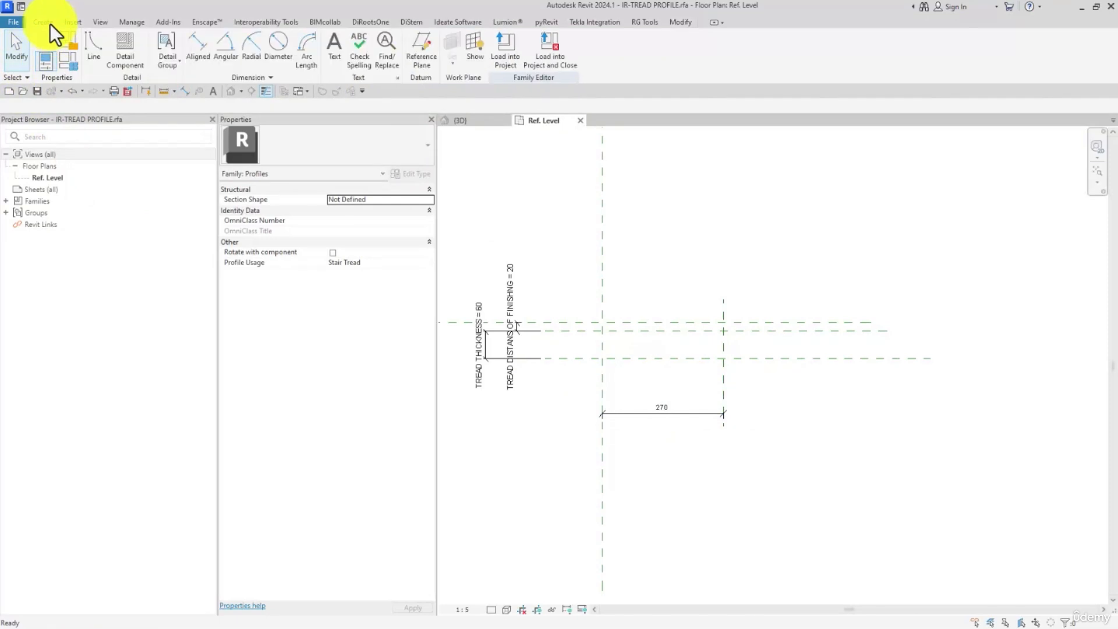
left_click(421, 56)
left_click(611, 300)
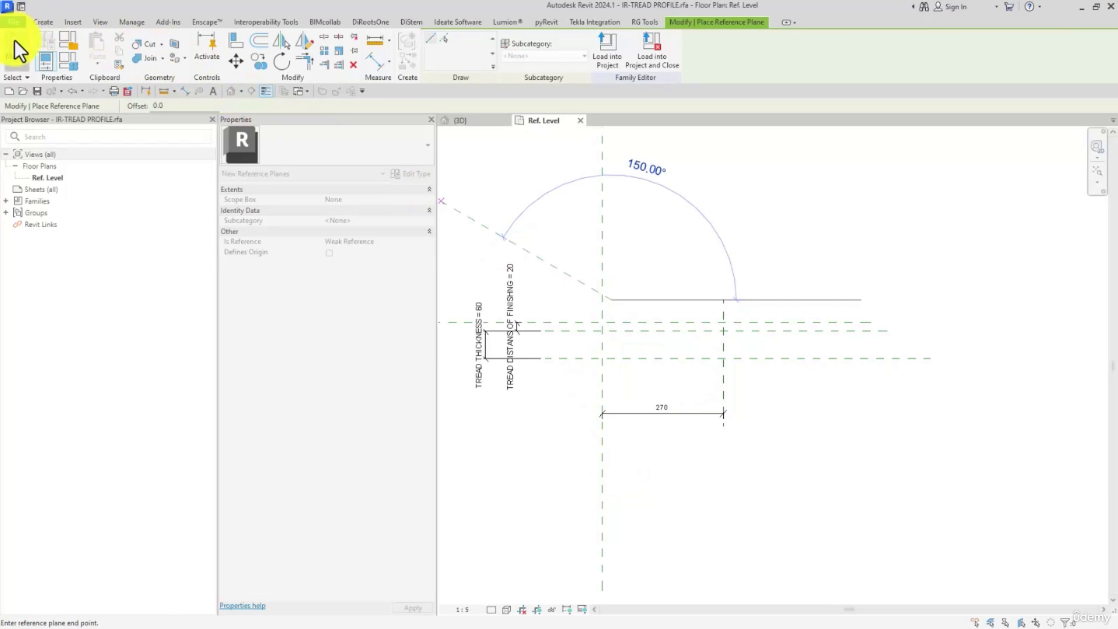
left_click(16, 49)
- Label the horizontal dimension between the two vertical planes with a new family type parameter named DEPTH
left_click(626, 412)
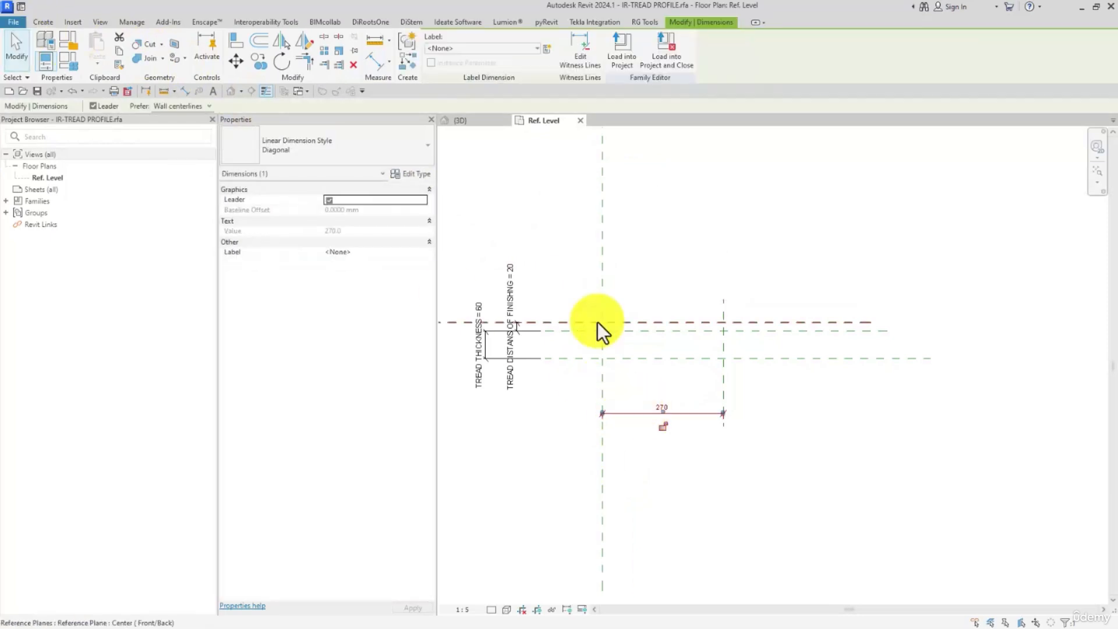
left_click(546, 50)
type("DEPTH")
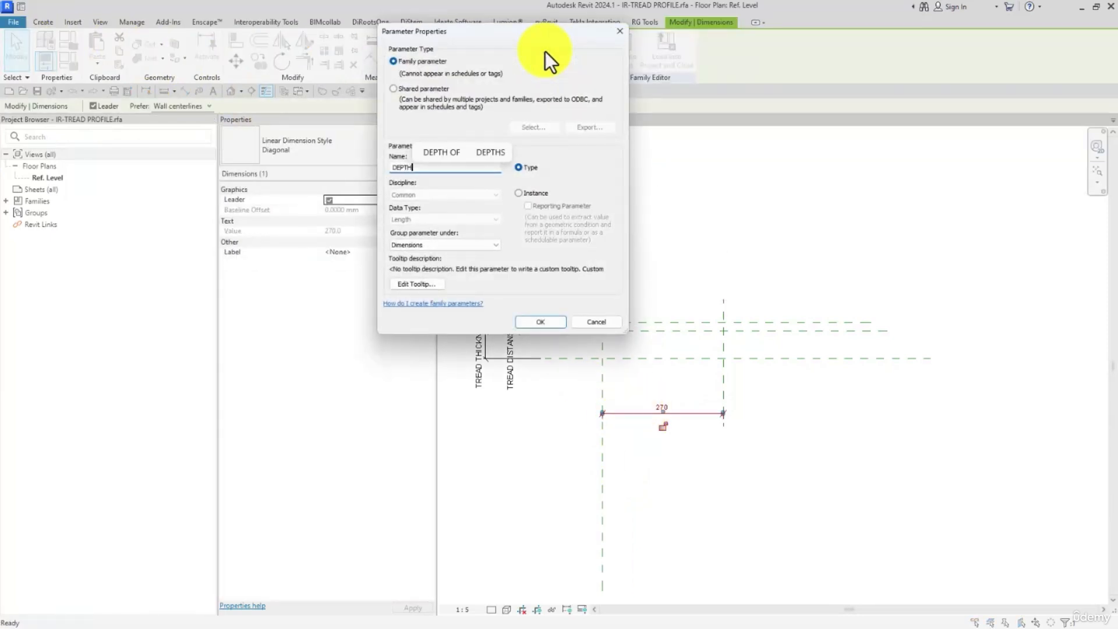
left_click(544, 326)
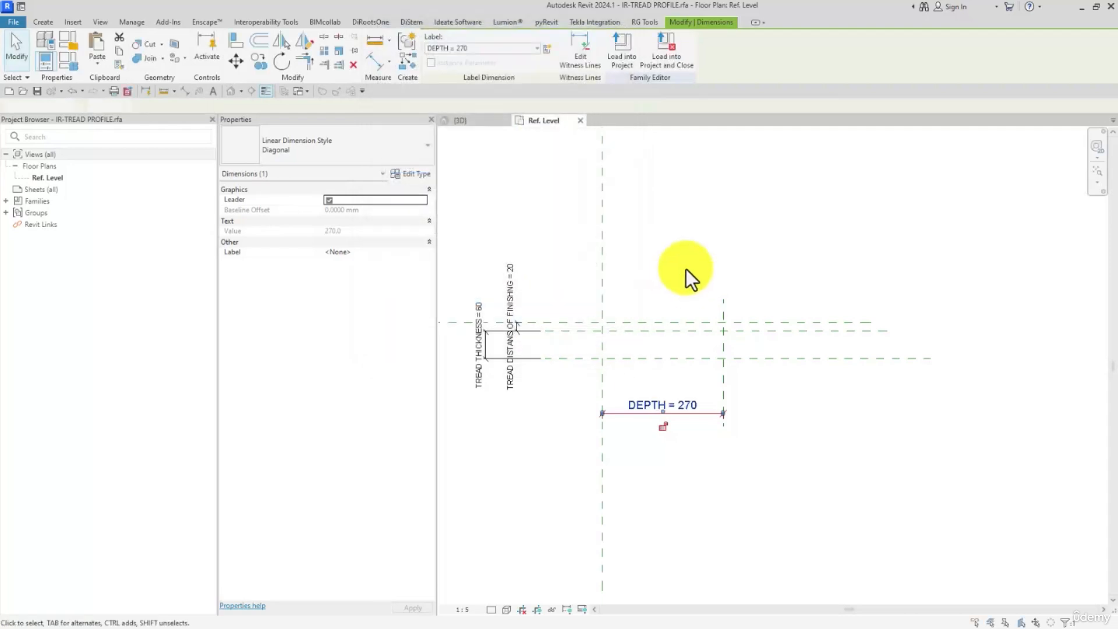
left_click(575, 235)
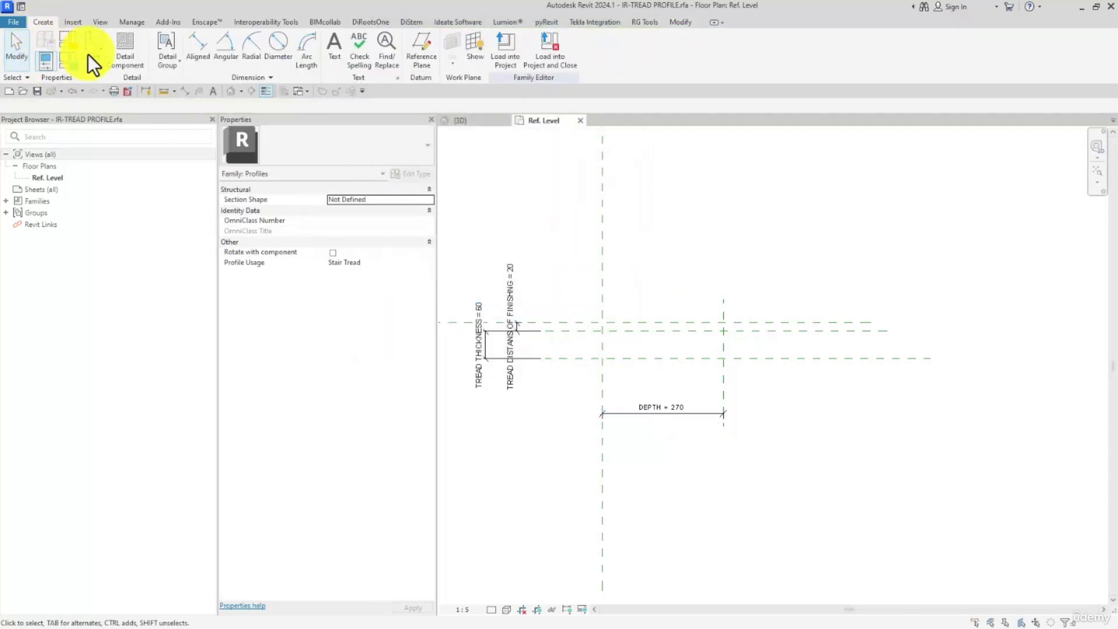
- Draw a rectangular profile with its corners on the intersections of the two lower horizontal planes and the two vertical planes
left_click(88, 54)
left_click(444, 38)
scroll(719, 373, "up", 3)
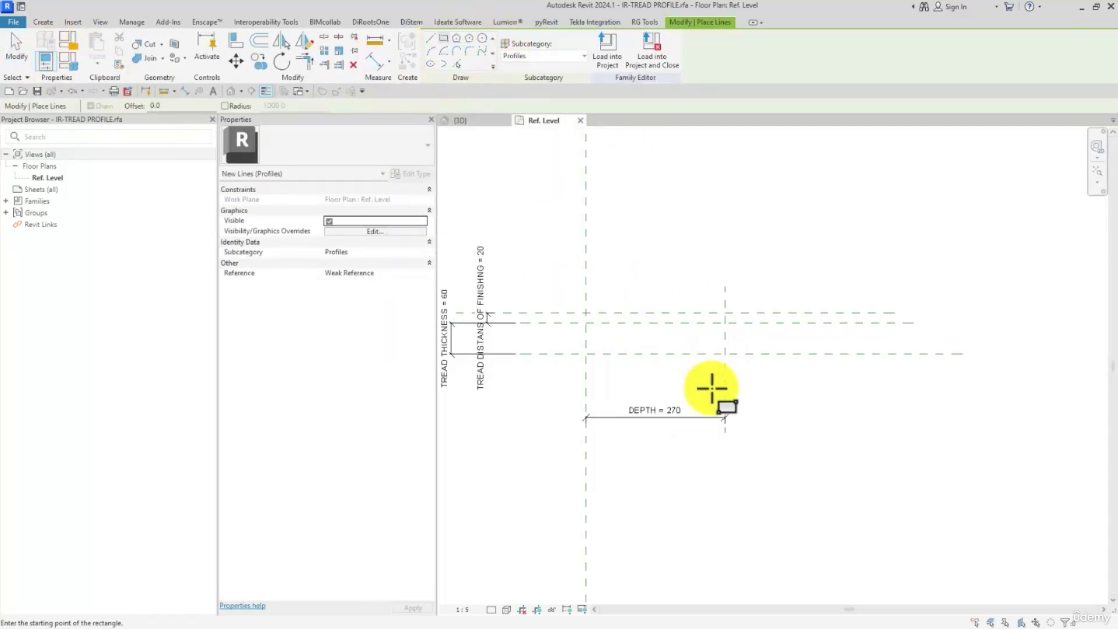
left_click(725, 349)
left_click(568, 314)
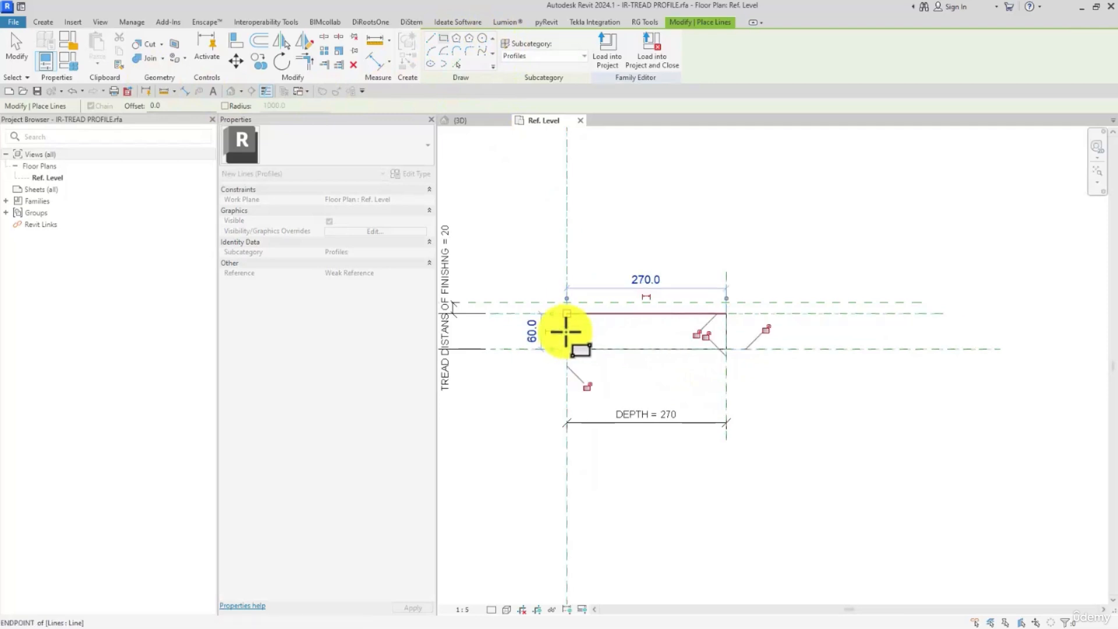
left_click(16, 45)
middle_click_drag(658, 312, 781, 312)
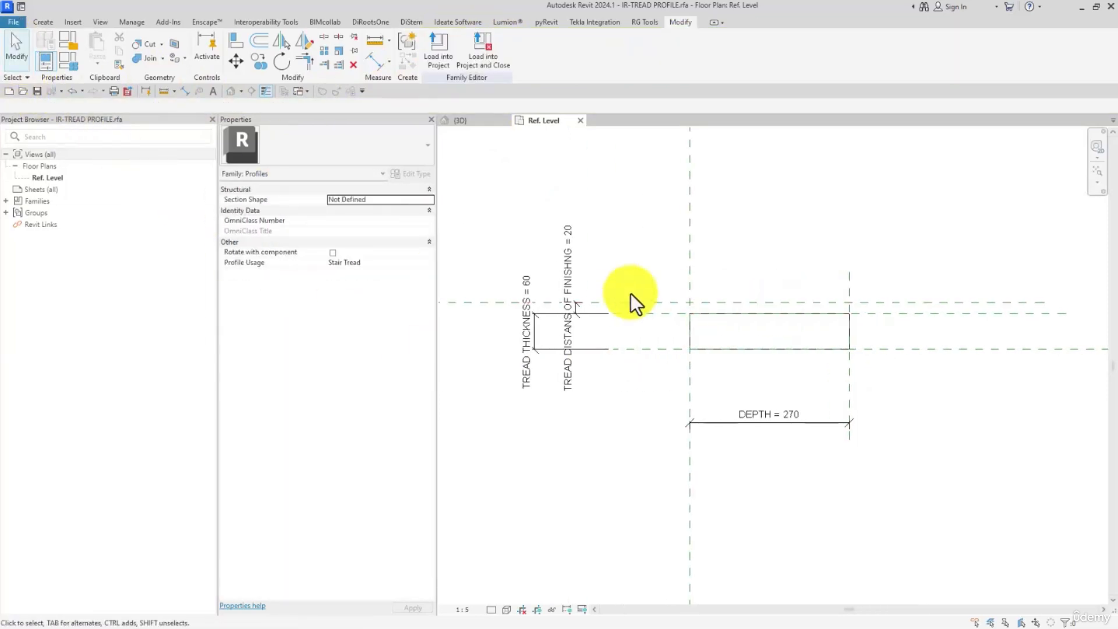
- In the family types, set DEPTH to 300, TREAD DISTANS OF FINISHNG to 0 and TREAD THICKNESS to 50, and apply them
left_click(72, 57)
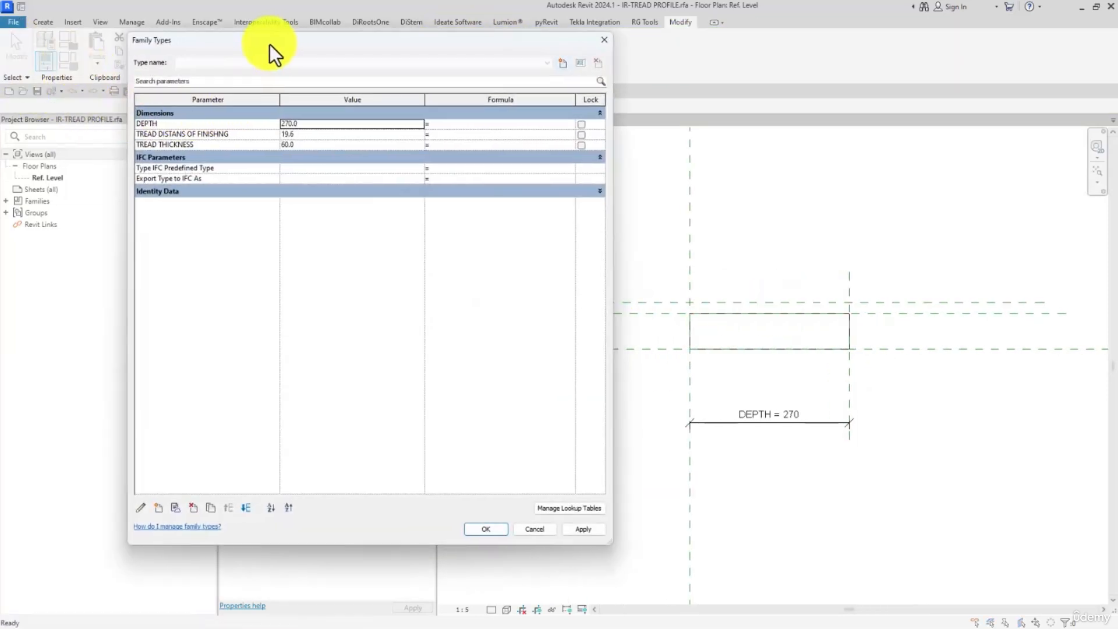
left_click_drag(270, 44, 210, 35)
left_click(246, 112)
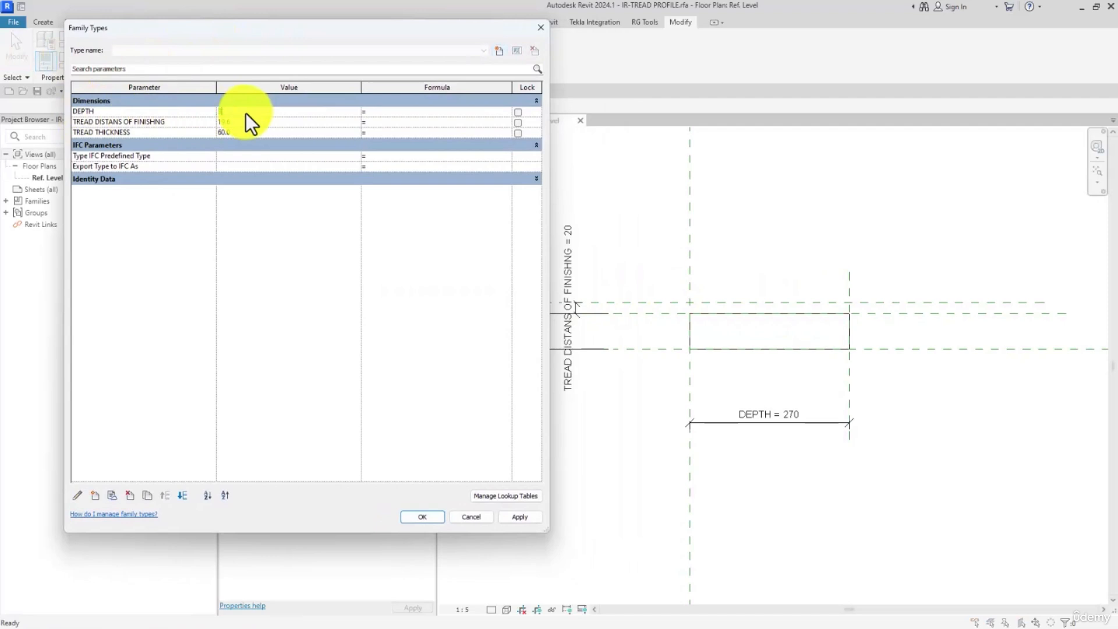
type("300")
left_click(249, 122)
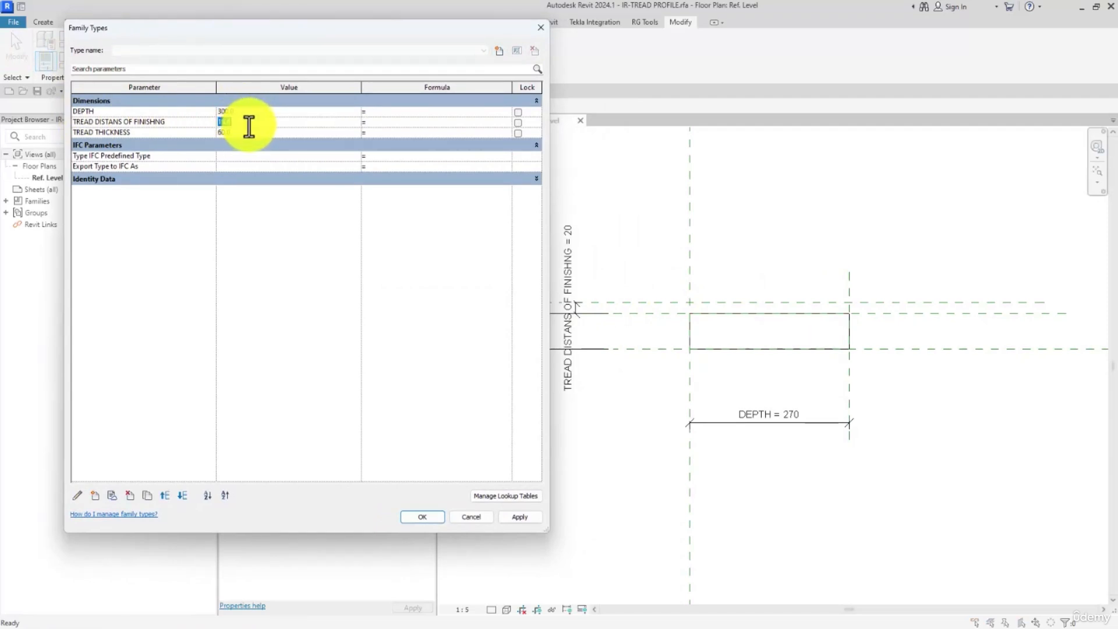
type("0")
left_click(243, 134)
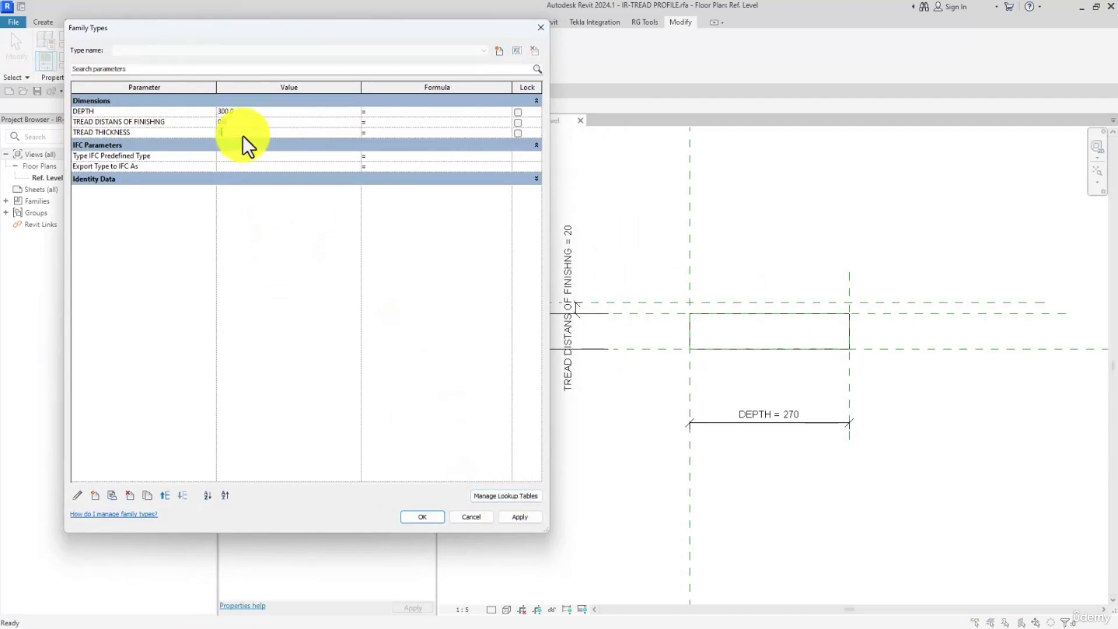
type("50")
left_click(528, 516)
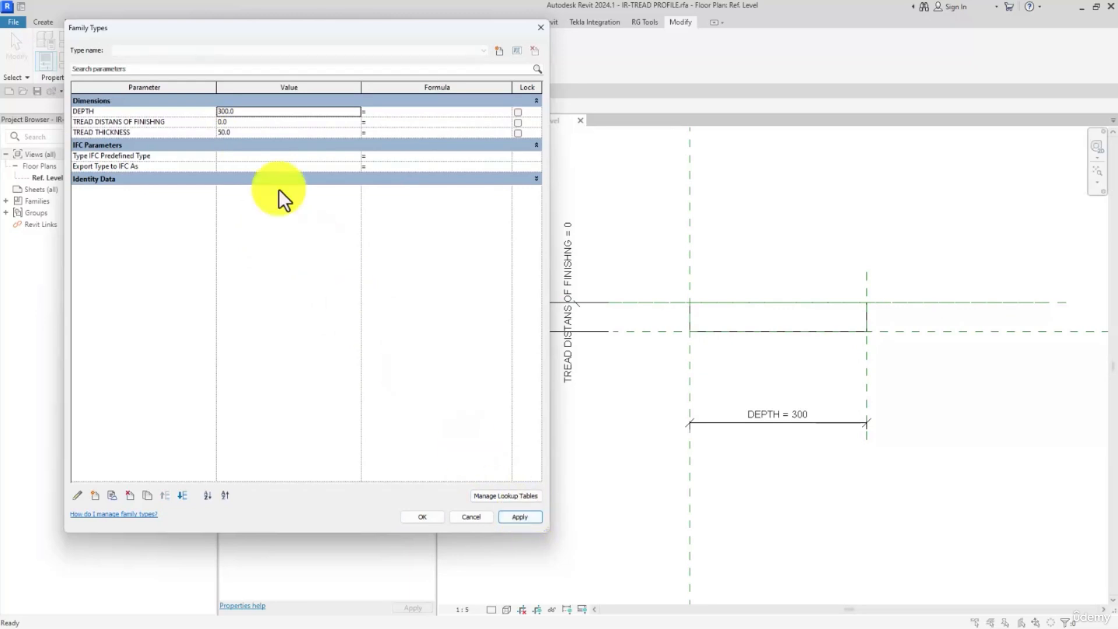
- Try a value of 20 for TREAD DISTANS OF FINISHNG and apply it to the profile
left_click(247, 124)
type("20")
left_click(513, 516)
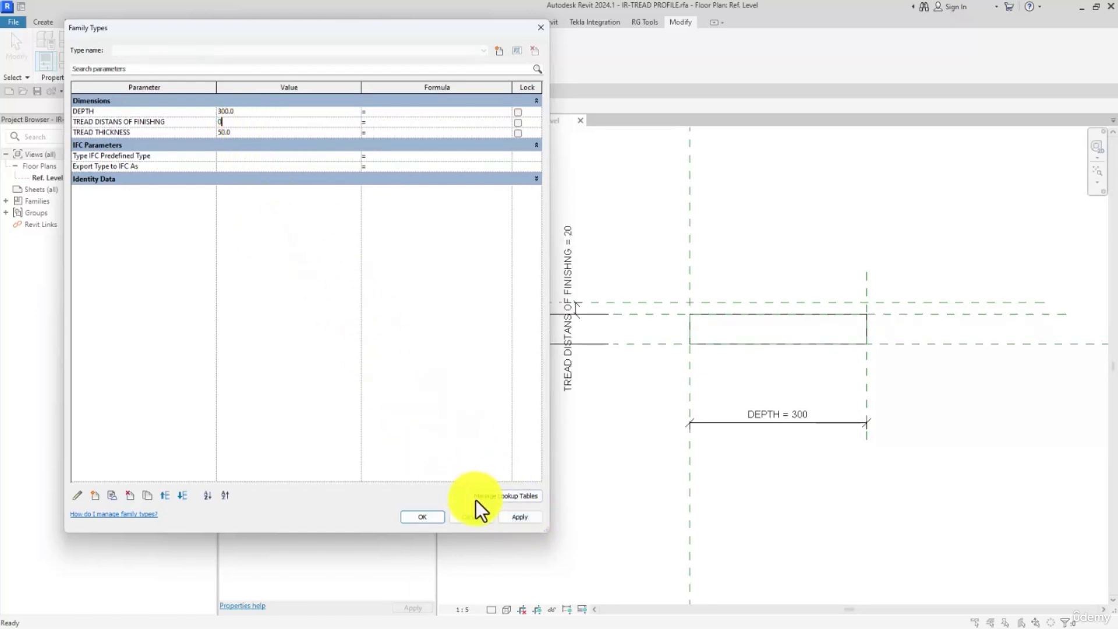
- Apply a TREAD DISTANS OF FINISHNG value of 0 and confirm the family types
left_click(520, 516)
left_click(424, 516)
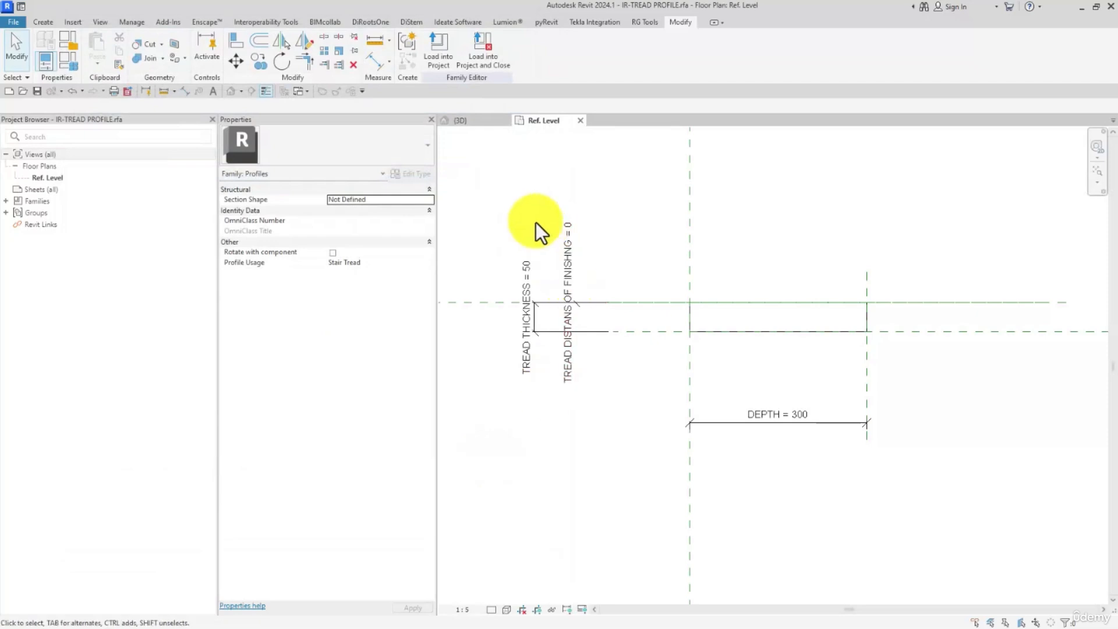
- Load the tread profile into the STAIRS project, overwriting the existing version, and select its IR-TREAD PROFILE type among the profile families
left_click(451, 50)
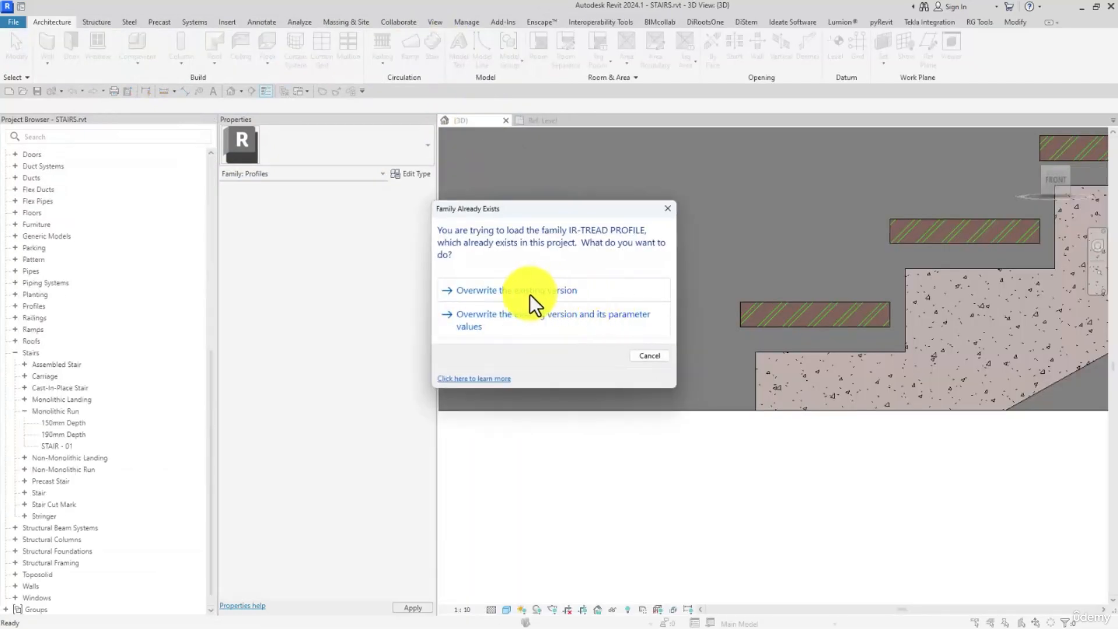
left_click(499, 291)
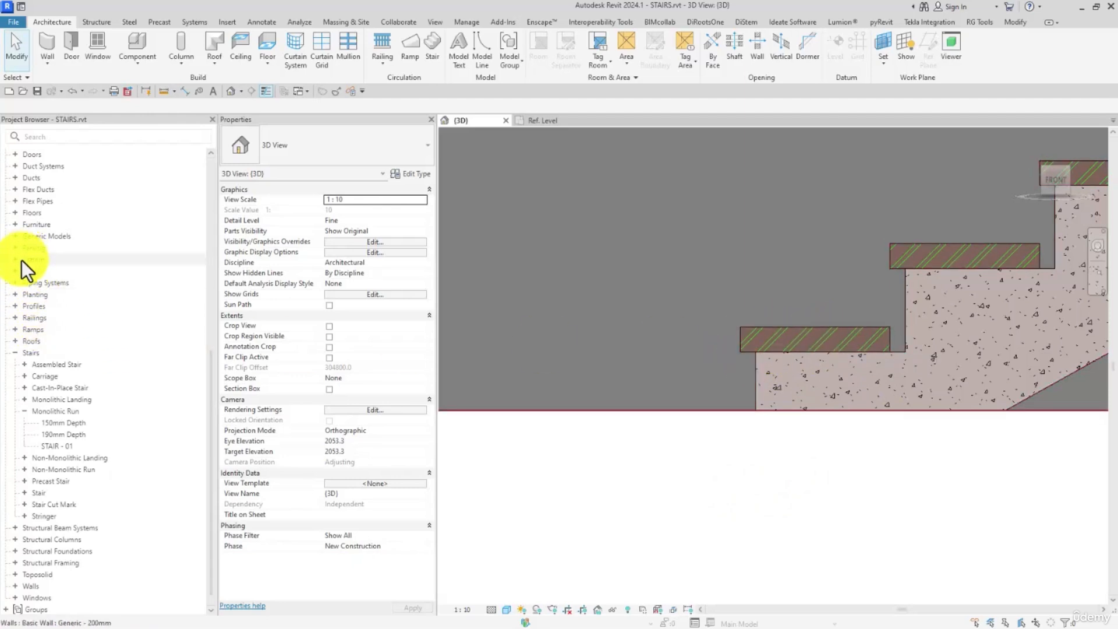
left_click(16, 305)
left_click(16, 305)
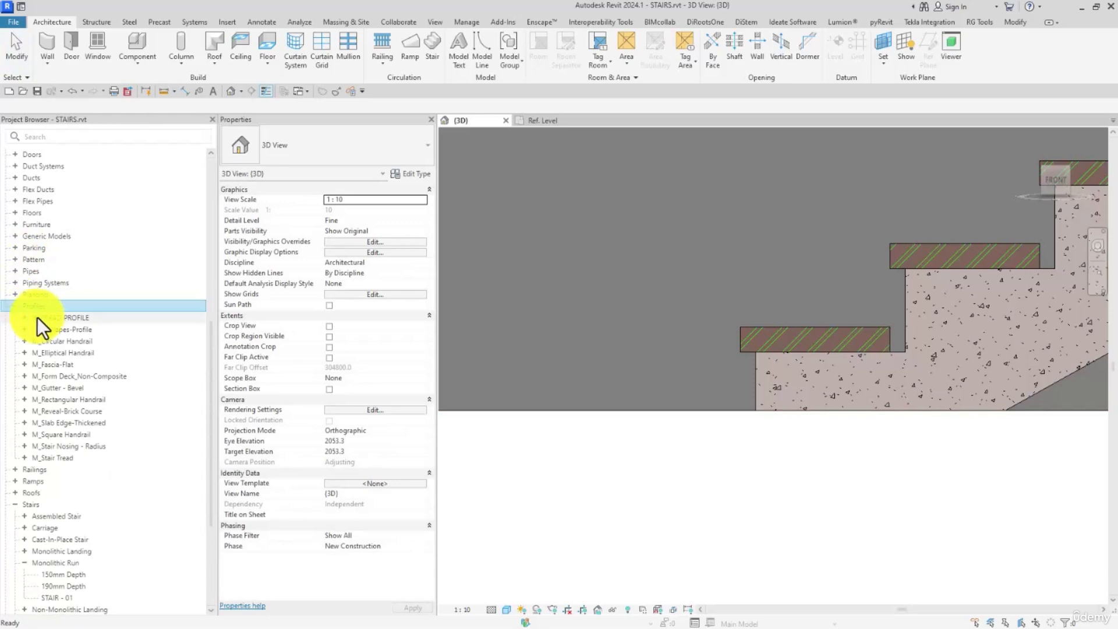
left_click(24, 318)
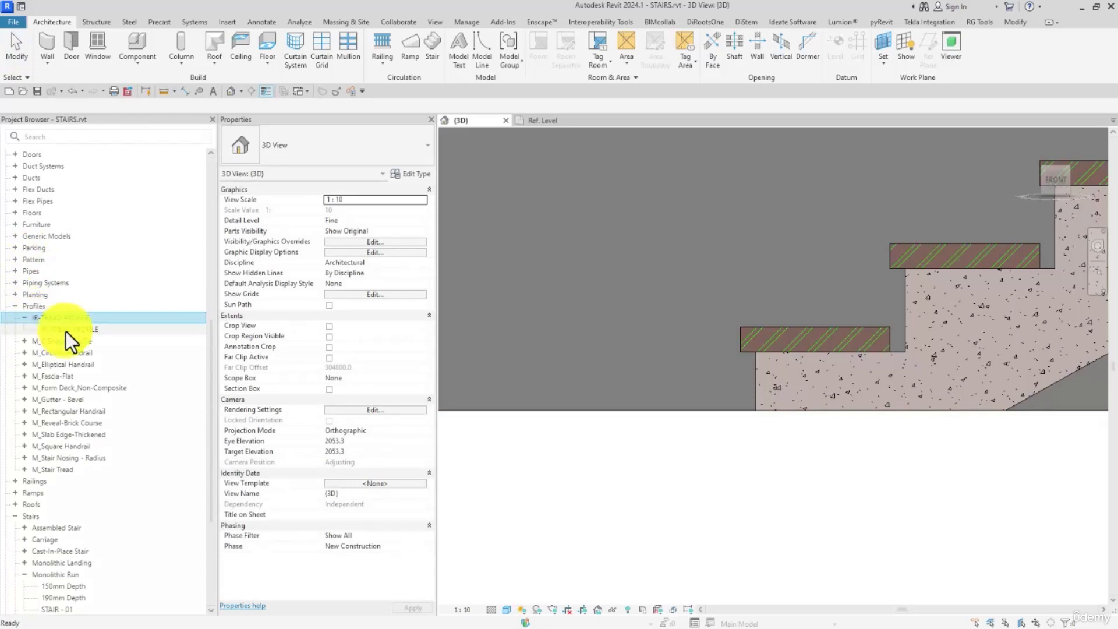
left_click(82, 329)
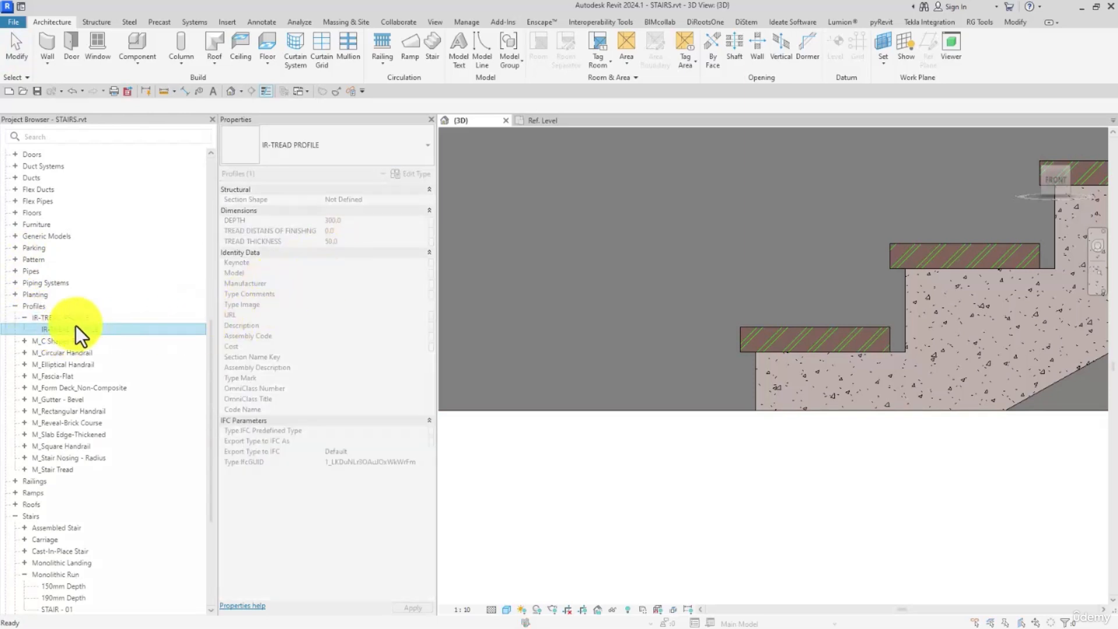
- Try a DEPTH of 320 for the IR-TREAD PROFILE type, set it to 330 and confirm the type properties
double_click(76, 328)
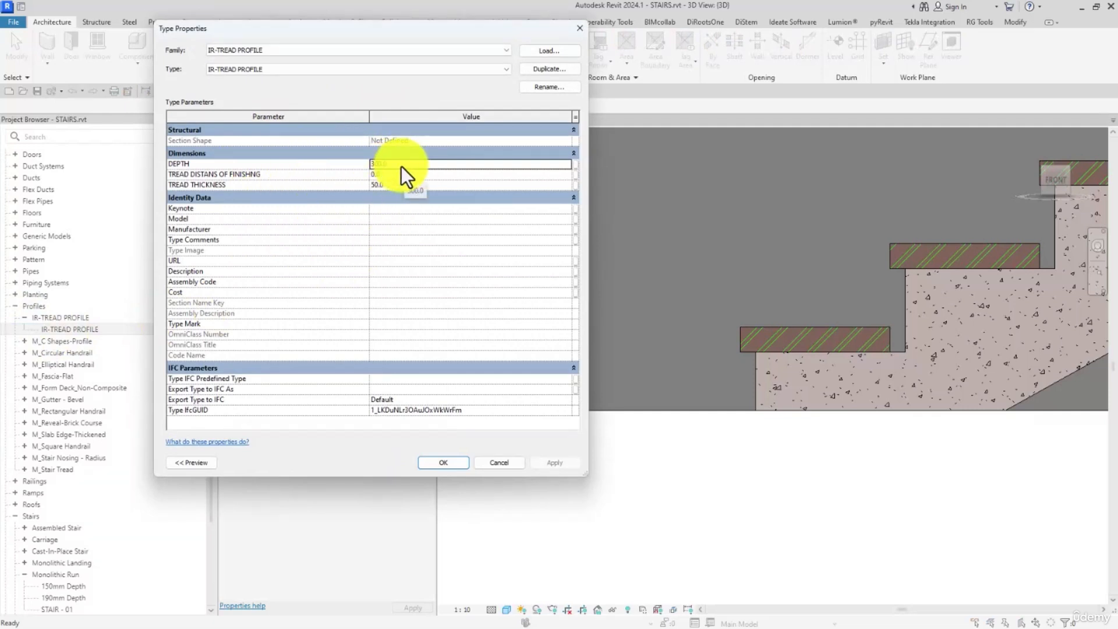
type("320")
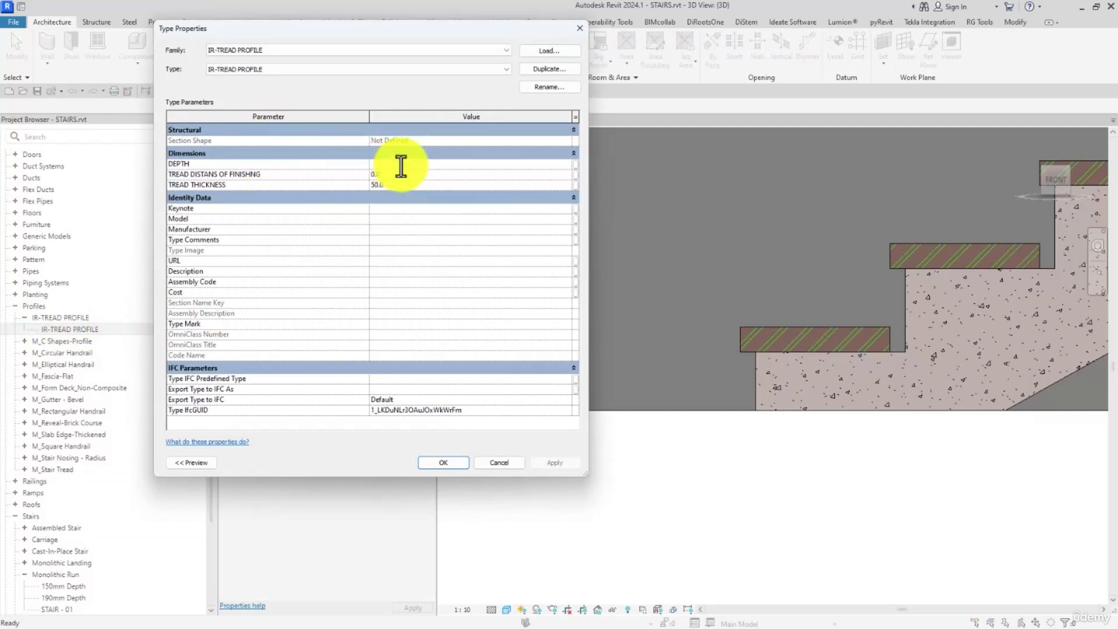
left_click(556, 462)
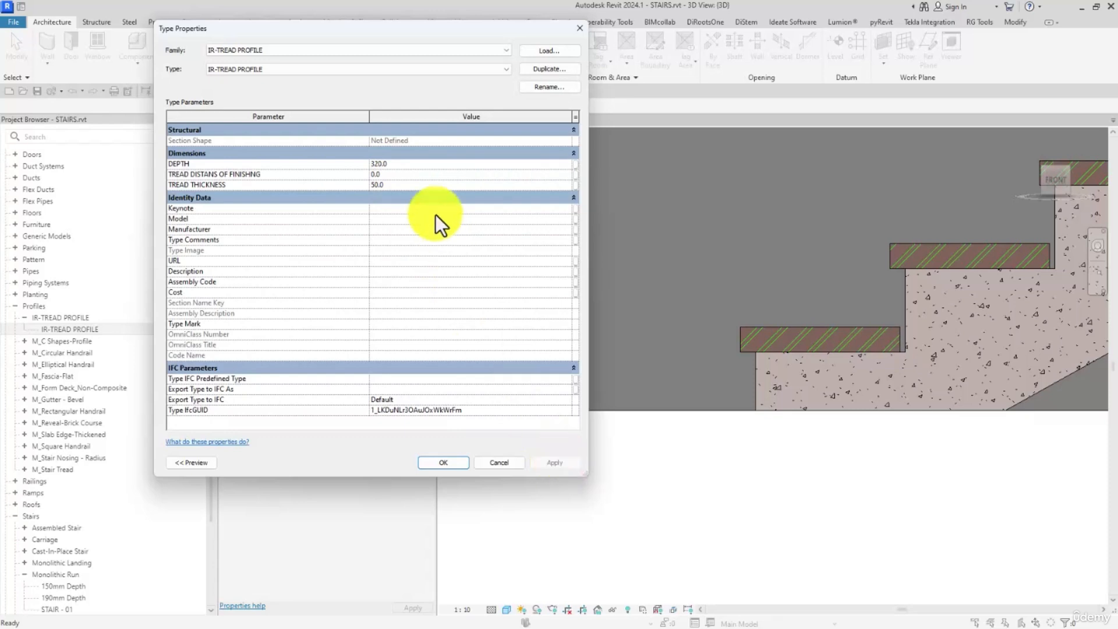
left_click(400, 165)
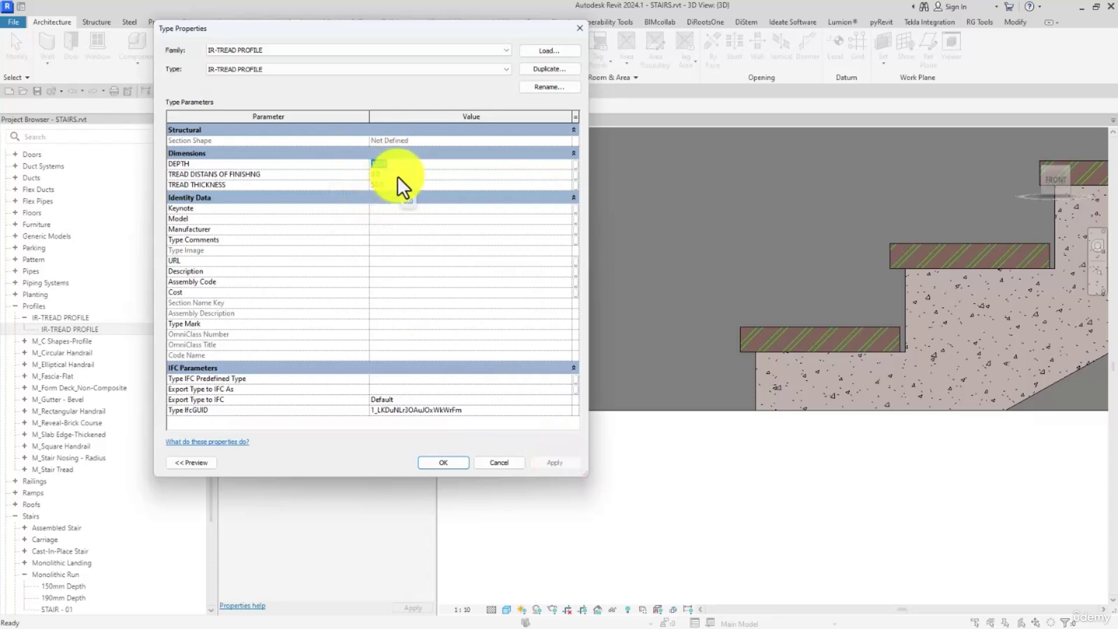
left_click(552, 461)
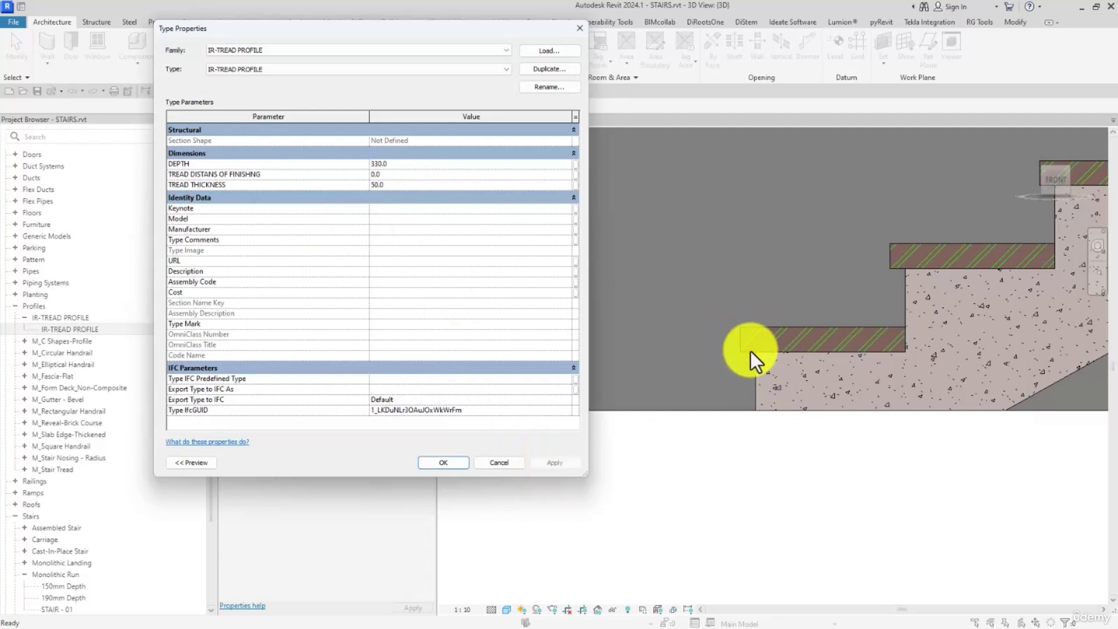
left_click(444, 463)
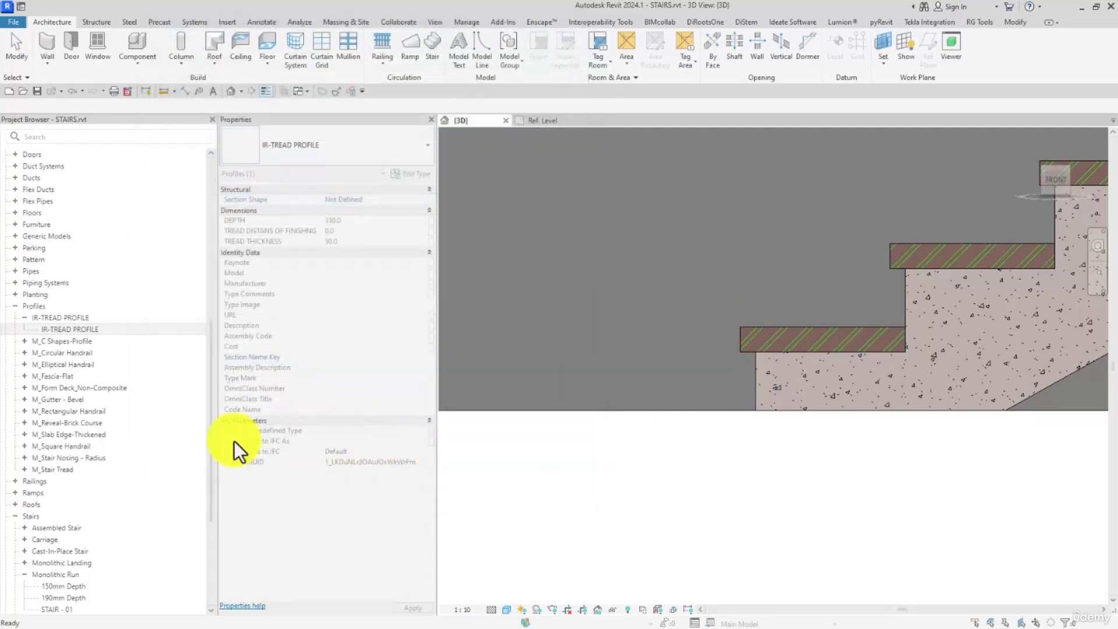
- Try a nosing length of 0 in the STAIR - 01 monolithic run type and apply it
scroll(59, 542, "down", 2)
double_click(66, 550)
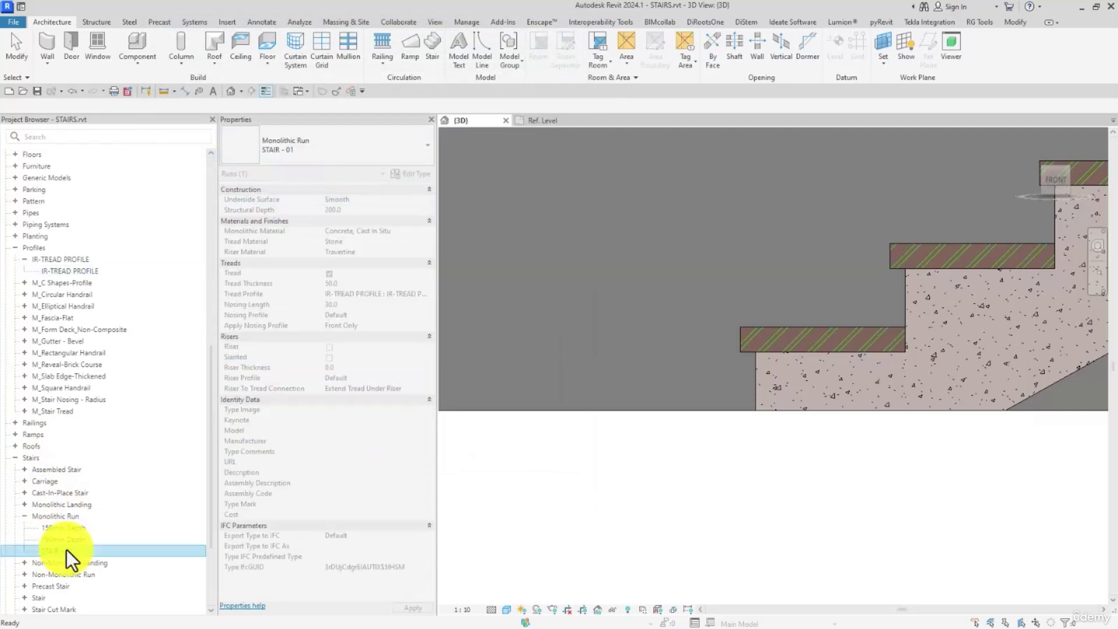
left_click(383, 254)
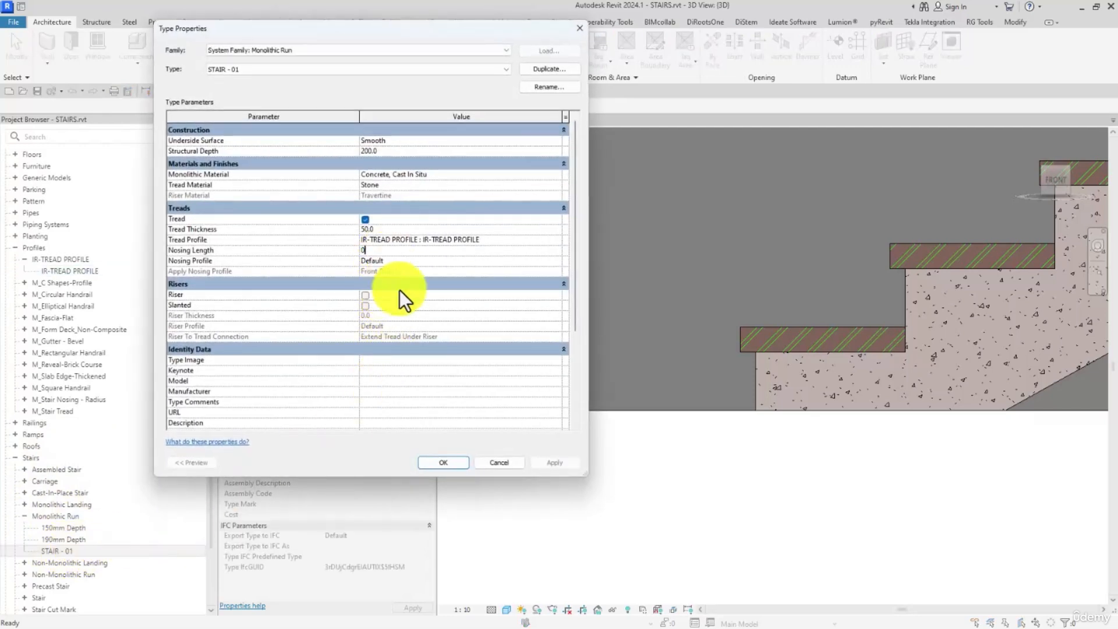
type("0")
left_click(554, 462)
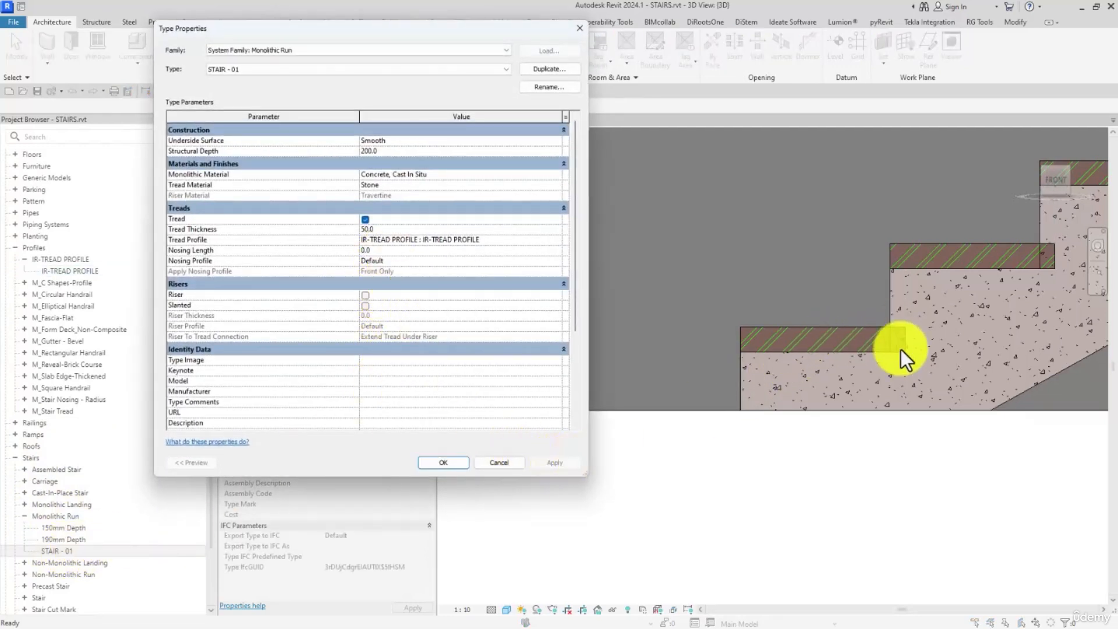
- Set the nosing length of the STAIR - 01 run type to 30, keep the Default nosing profile and confirm
left_click(396, 254)
type("30")
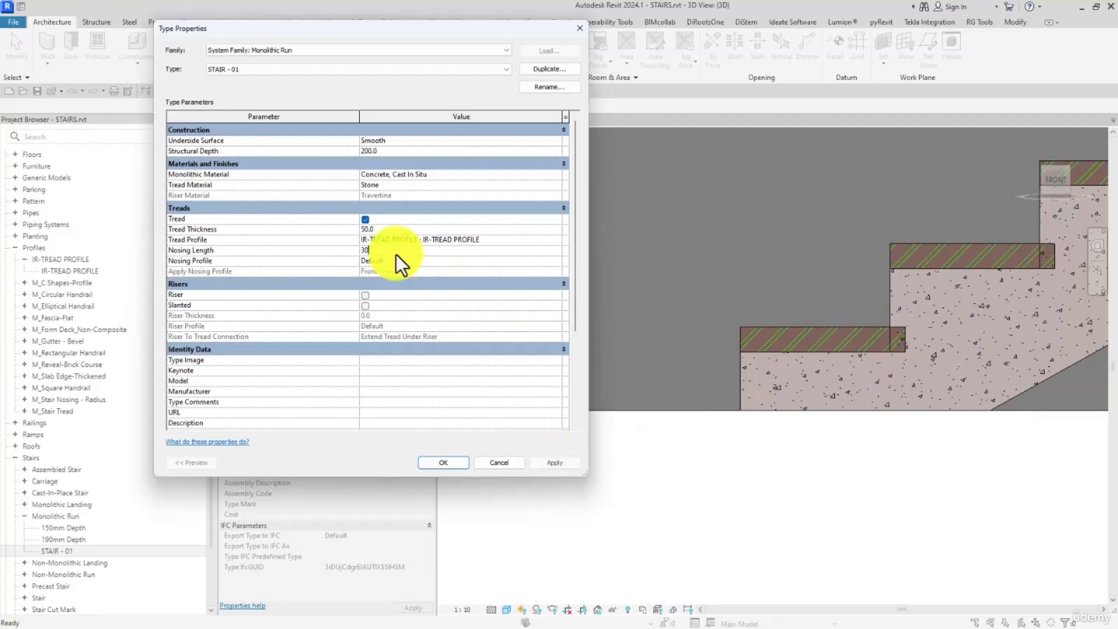
left_click(553, 462)
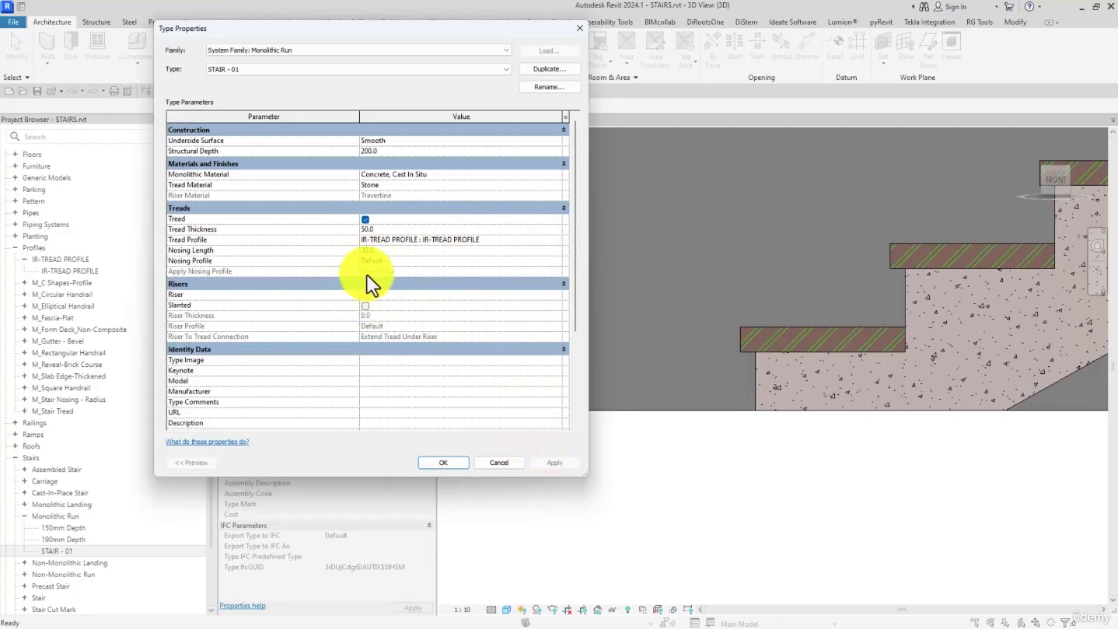
left_click(378, 252)
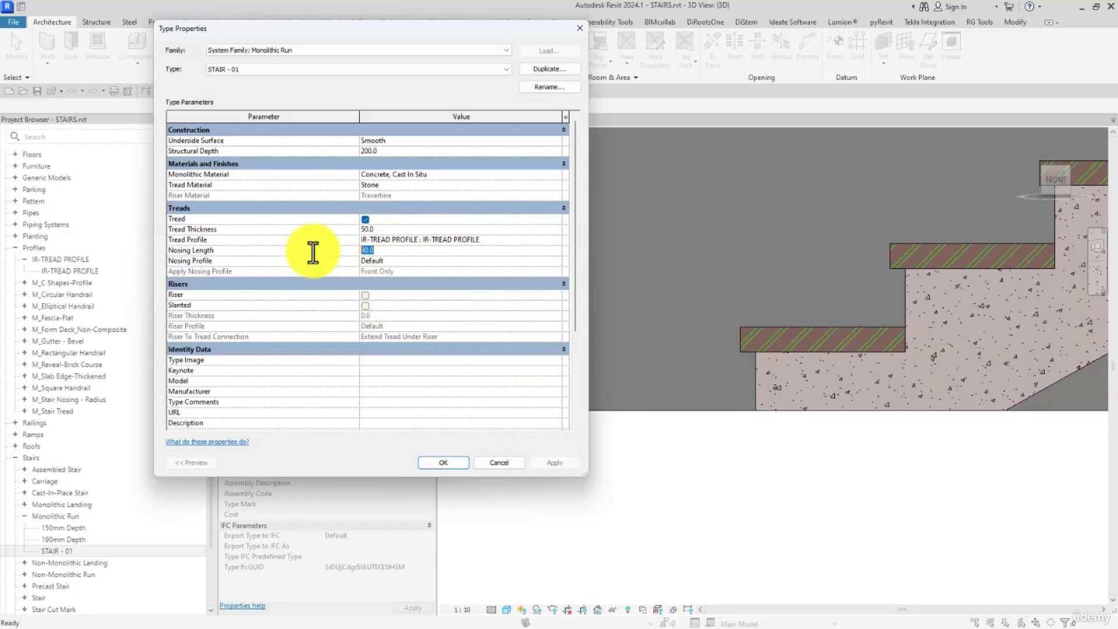
left_click(553, 260)
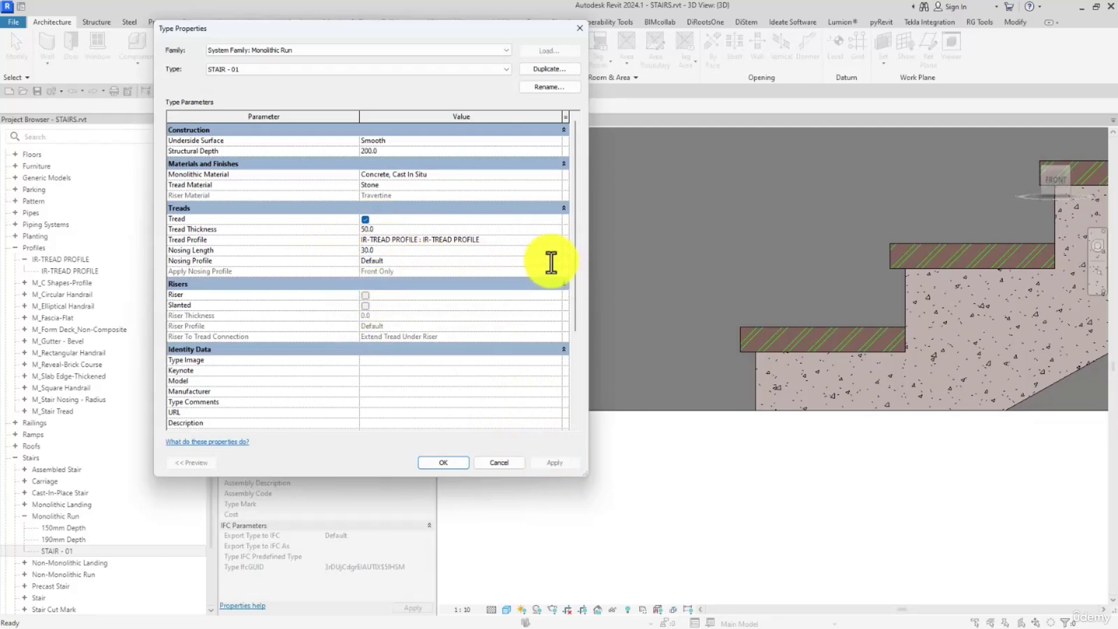
left_click(557, 262)
left_click(551, 258)
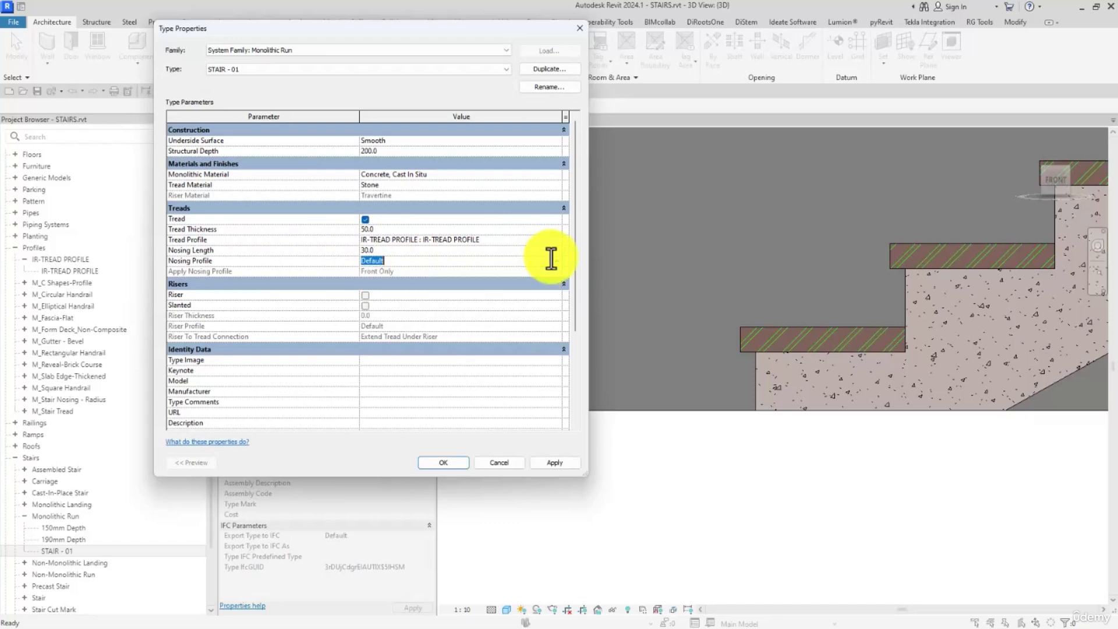
left_click(443, 462)
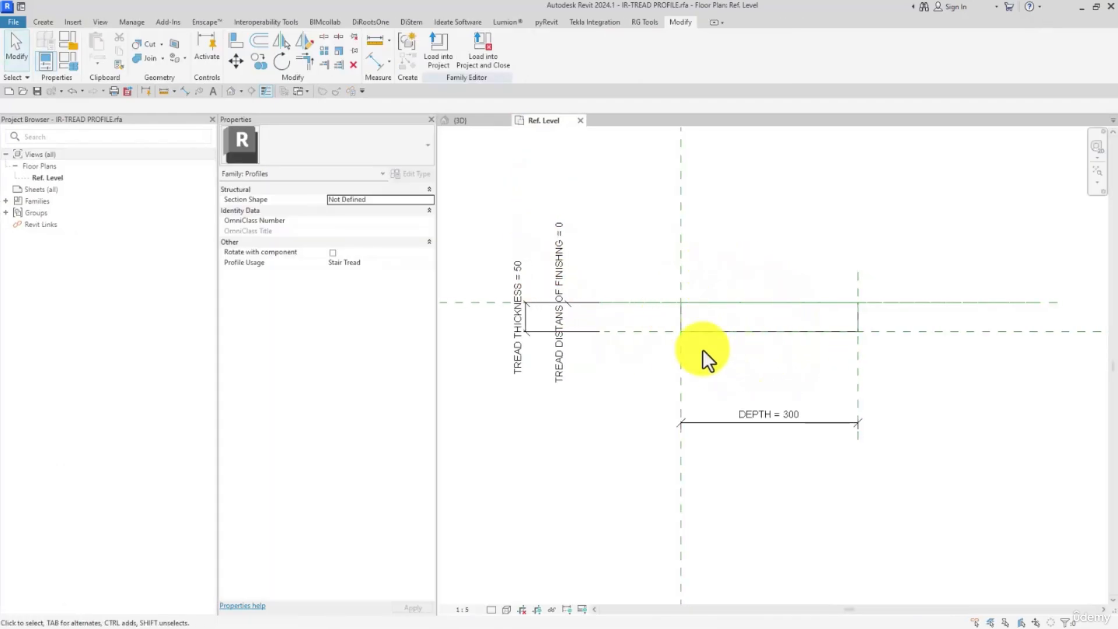
- Delete the lower horizontal line of the tread rectangle in the IR-TREAD PROFILE family
middle_click_drag(740, 327, 713, 329)
scroll(702, 330, "up", 2)
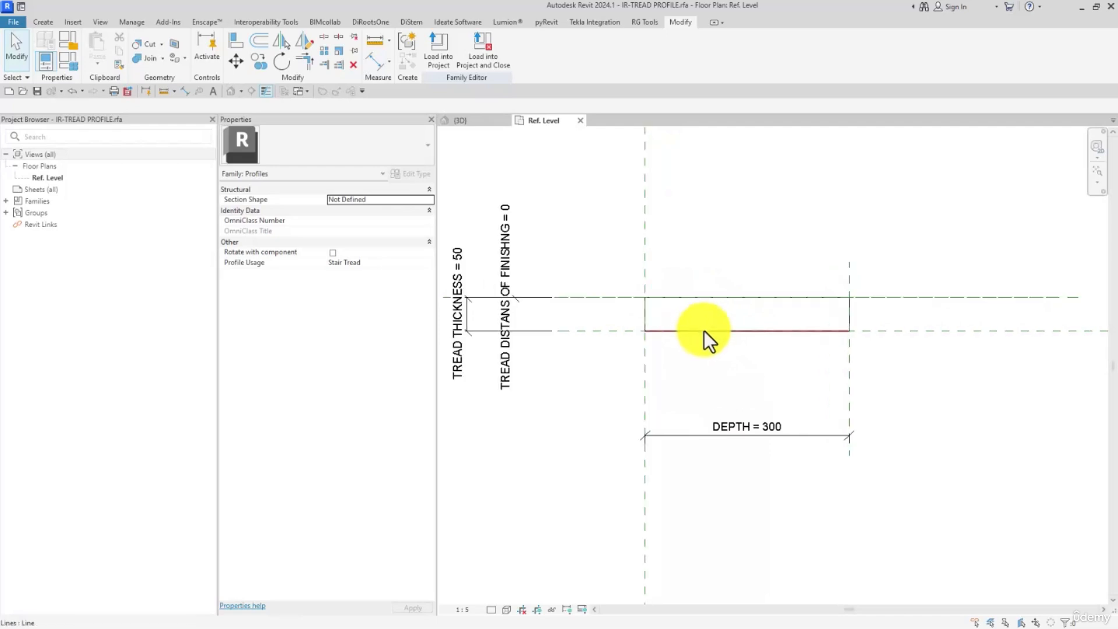
left_click(655, 332)
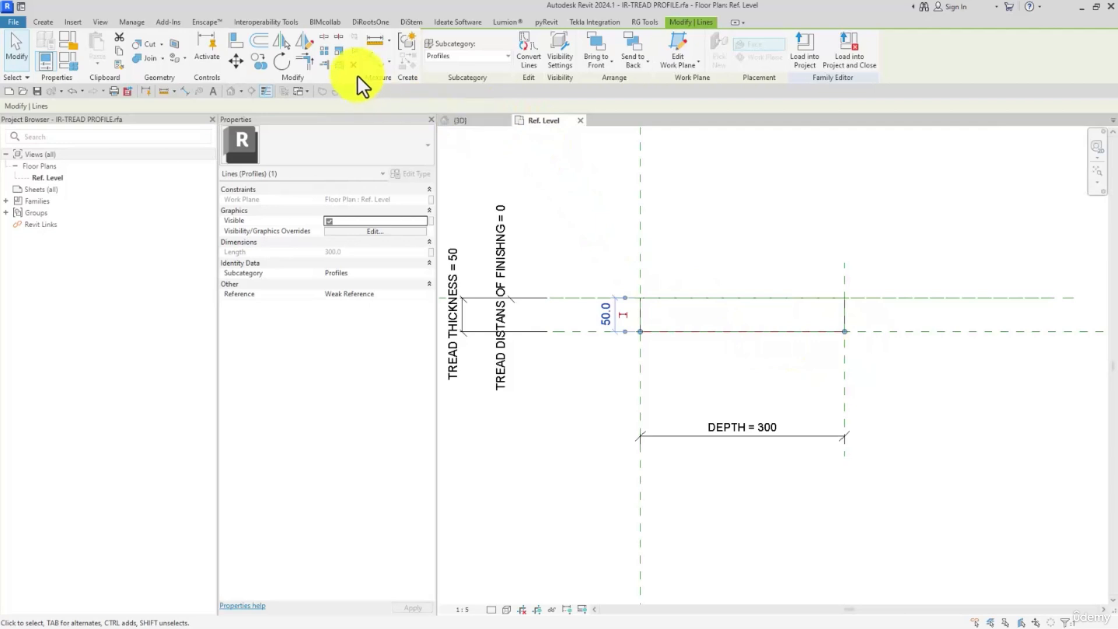
key("Escape")
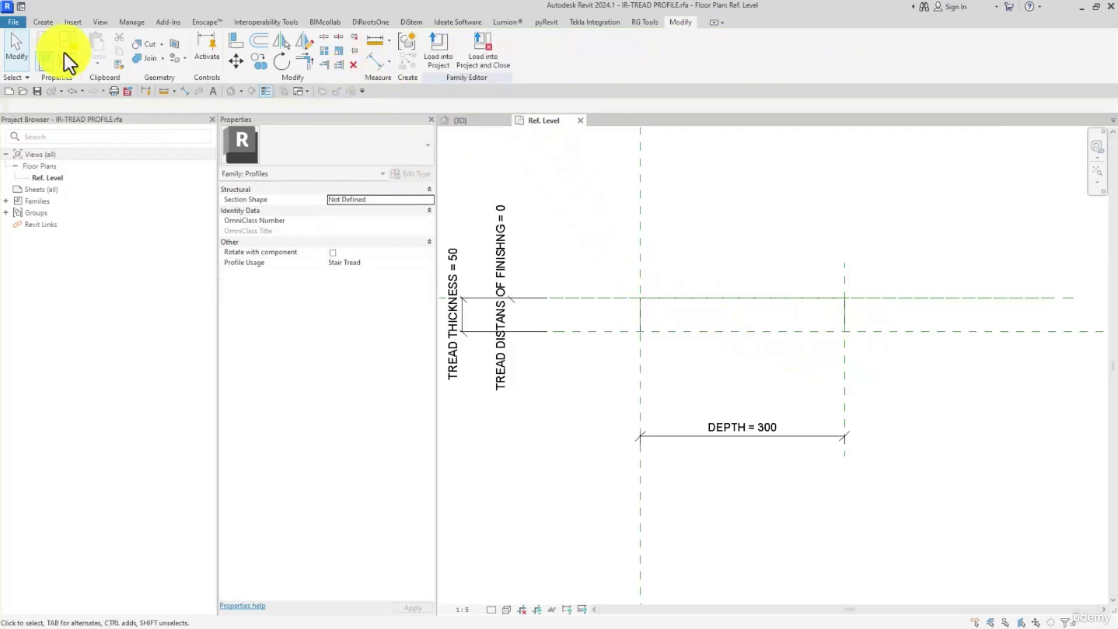
- Draw a chained profile line from the tread's lower-left corner, forming a first notch about 15 mm wide and 10 mm deep
left_click(46, 23)
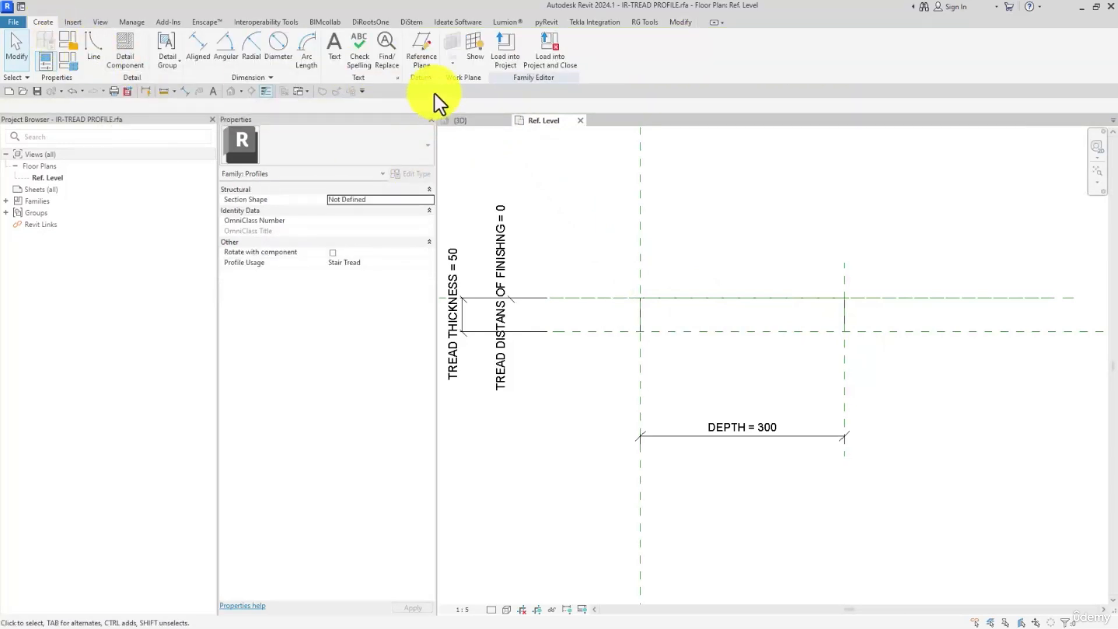
left_click(101, 50)
scroll(639, 400, "up", 2)
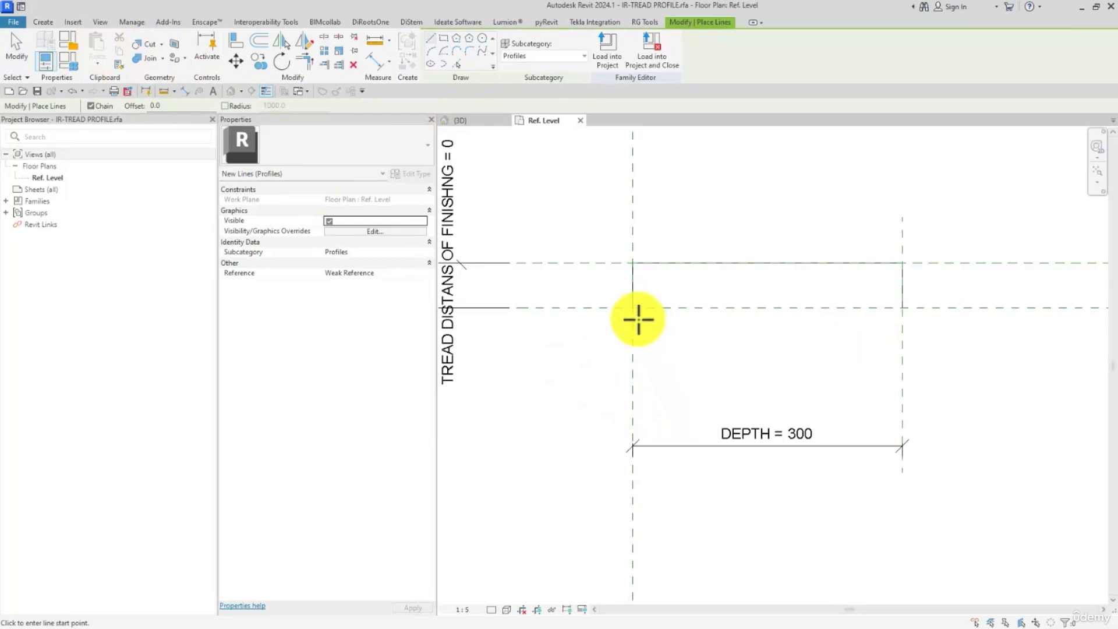
left_click(635, 307)
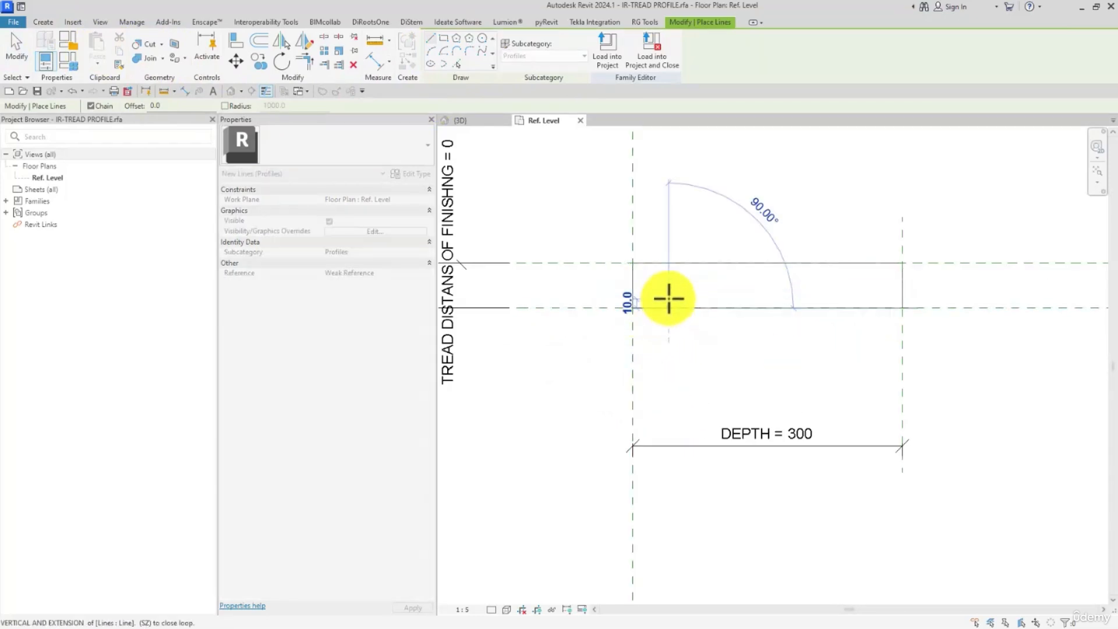
left_click(681, 299)
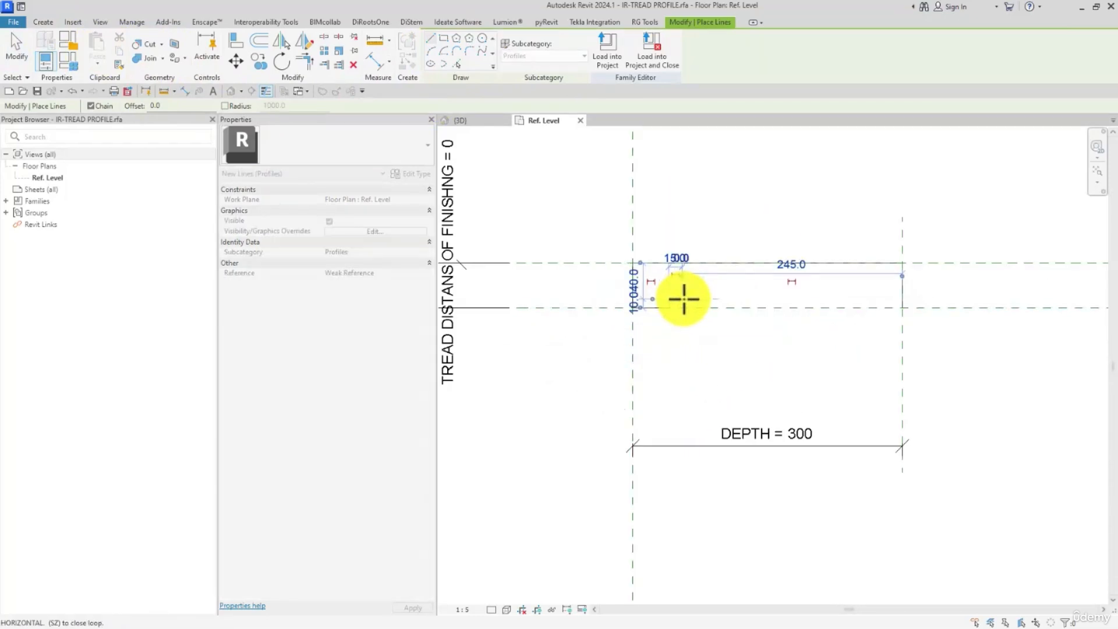
left_click(681, 306)
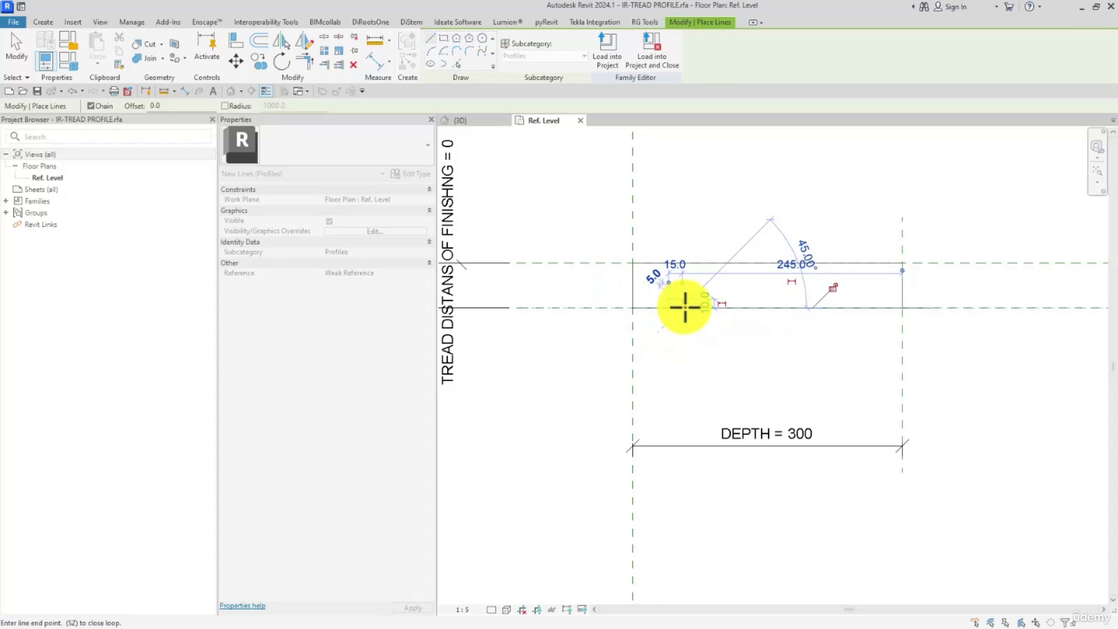
- Continue the underside line with two more notches about 15 mm wide and 10 mm deep, the first about 45 mm further along
left_click(721, 303)
left_click(722, 299)
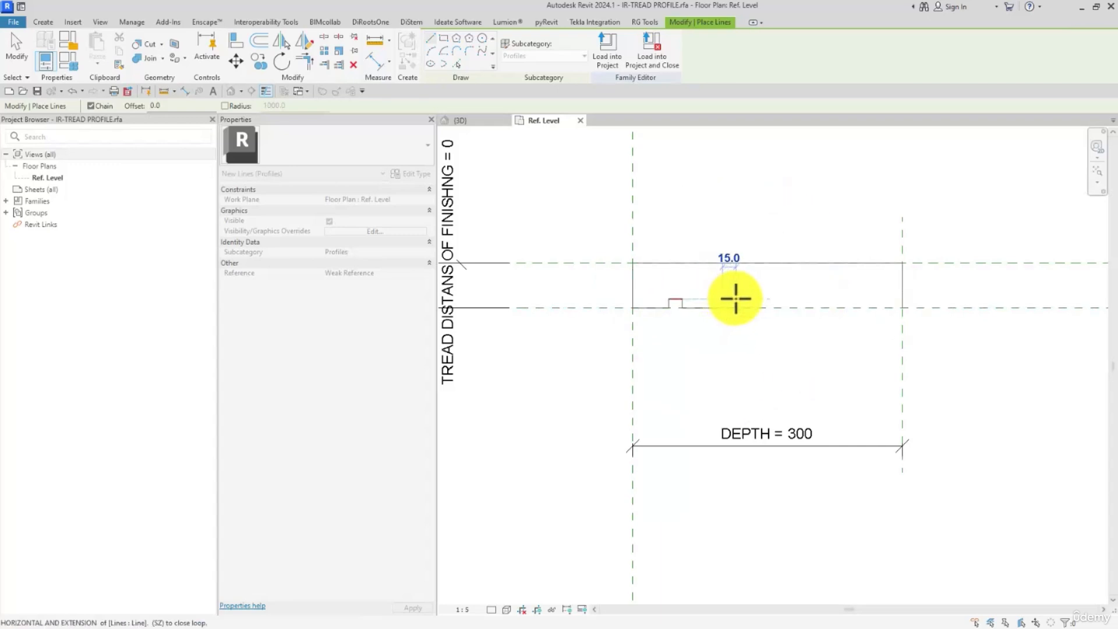
left_click(735, 298)
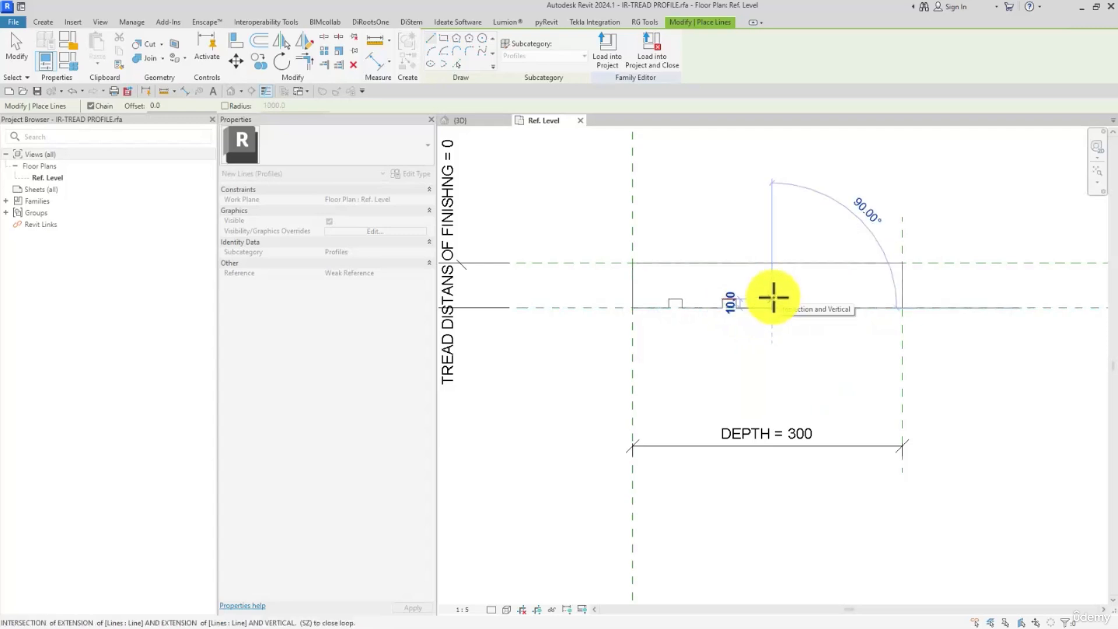
scroll(774, 303, "up", 1)
left_click(787, 298)
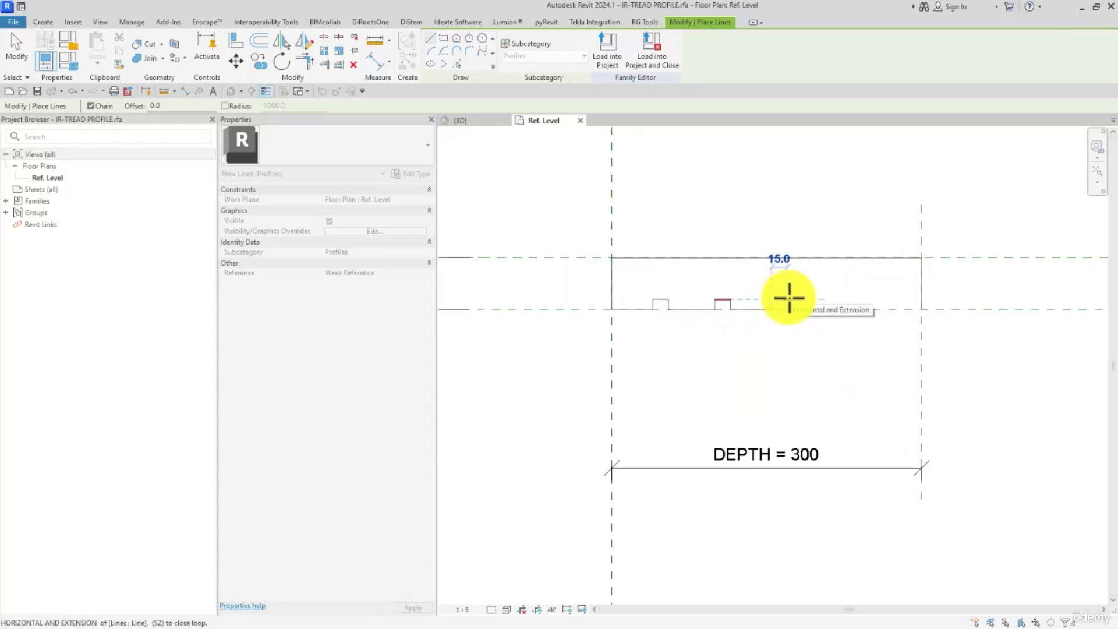
left_click(787, 309)
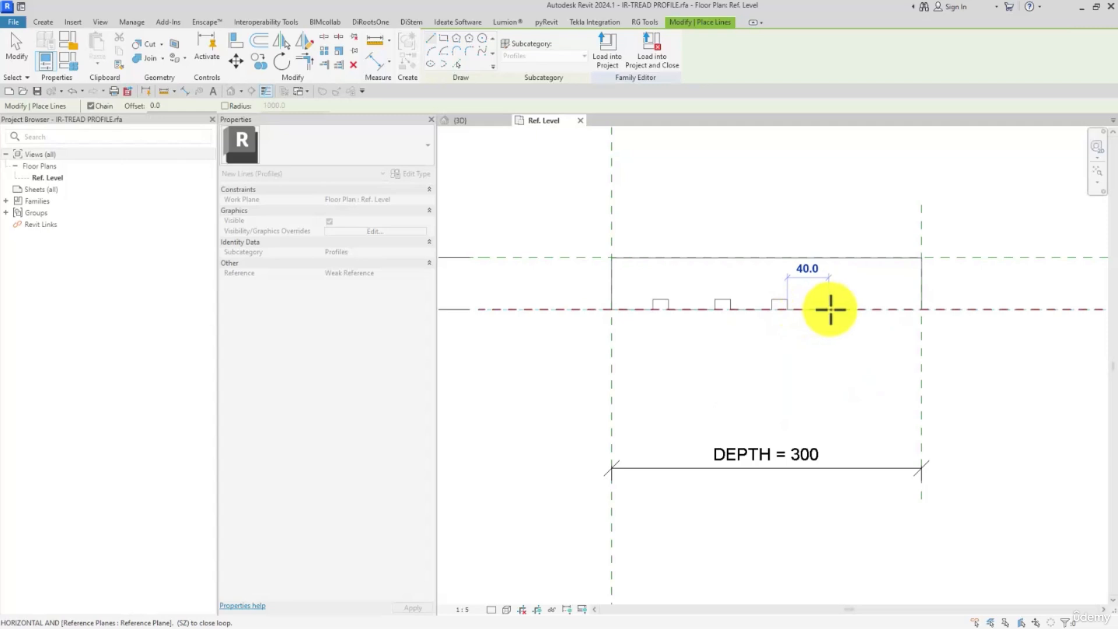
- Add a fourth notch about 40 mm further along and a fifth one, both 10 mm deep, and close the outline at the lower-right corner
left_click(831, 309)
left_click(829, 299)
left_click(844, 299)
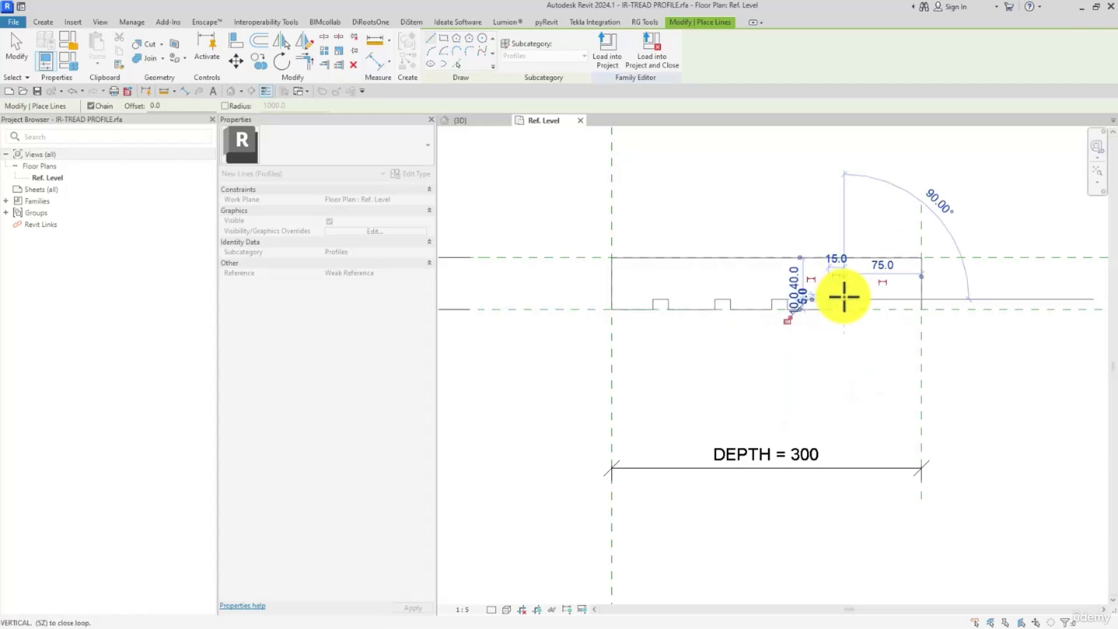
left_click(844, 310)
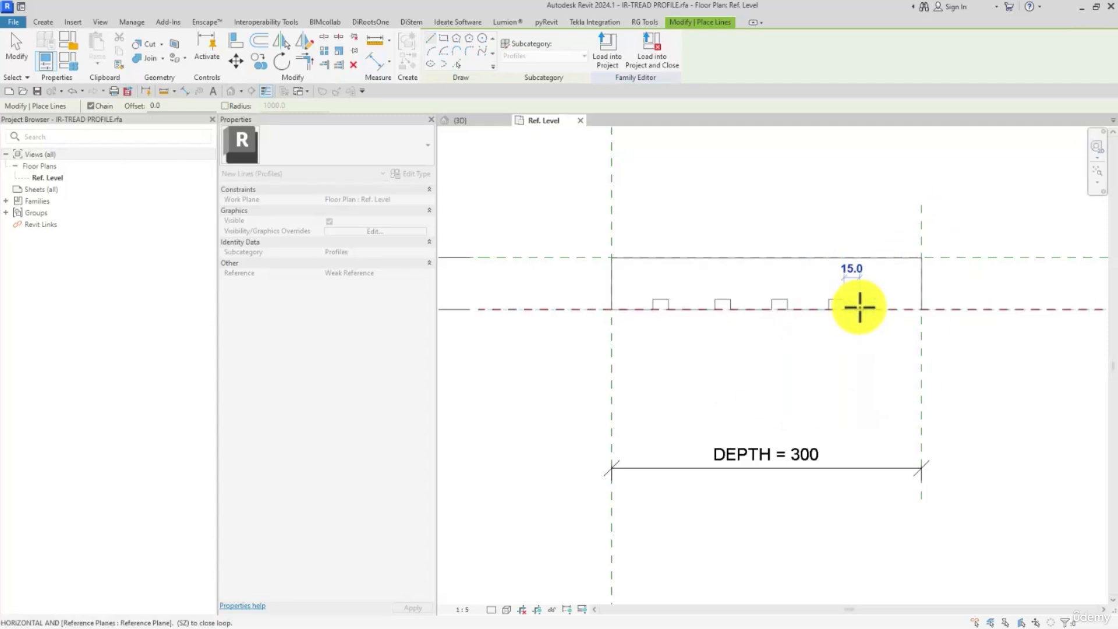
left_click(900, 299)
left_click(900, 309)
left_click(921, 309)
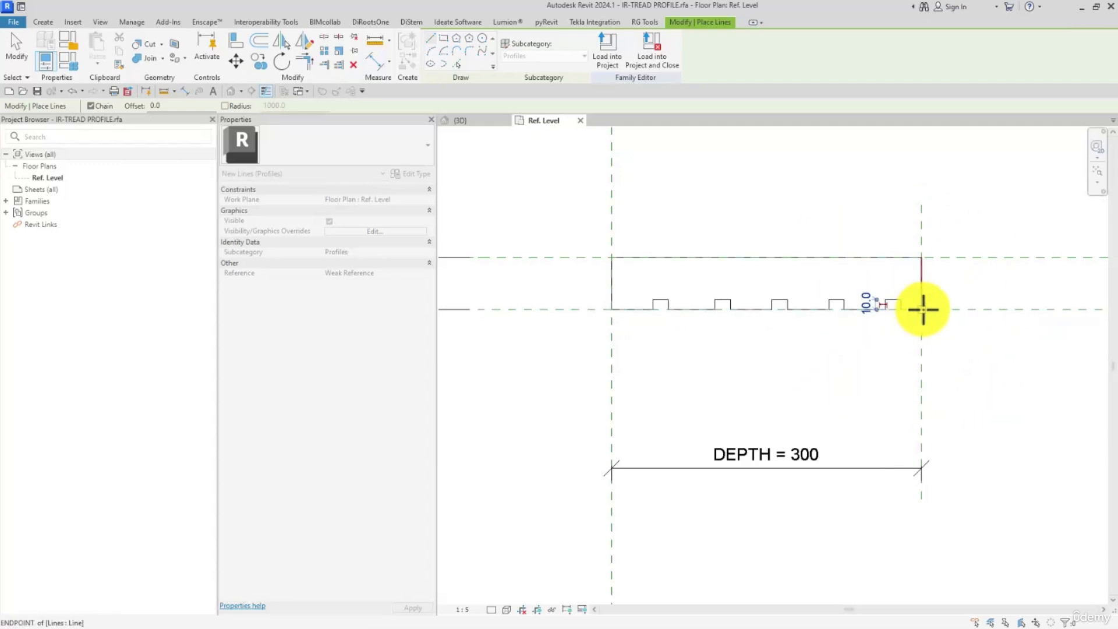
- Load the notched IR-TREAD PROFILE into the STAIRS project, overwriting the existing version, and inspect the treads in the 3D view
left_click(593, 64)
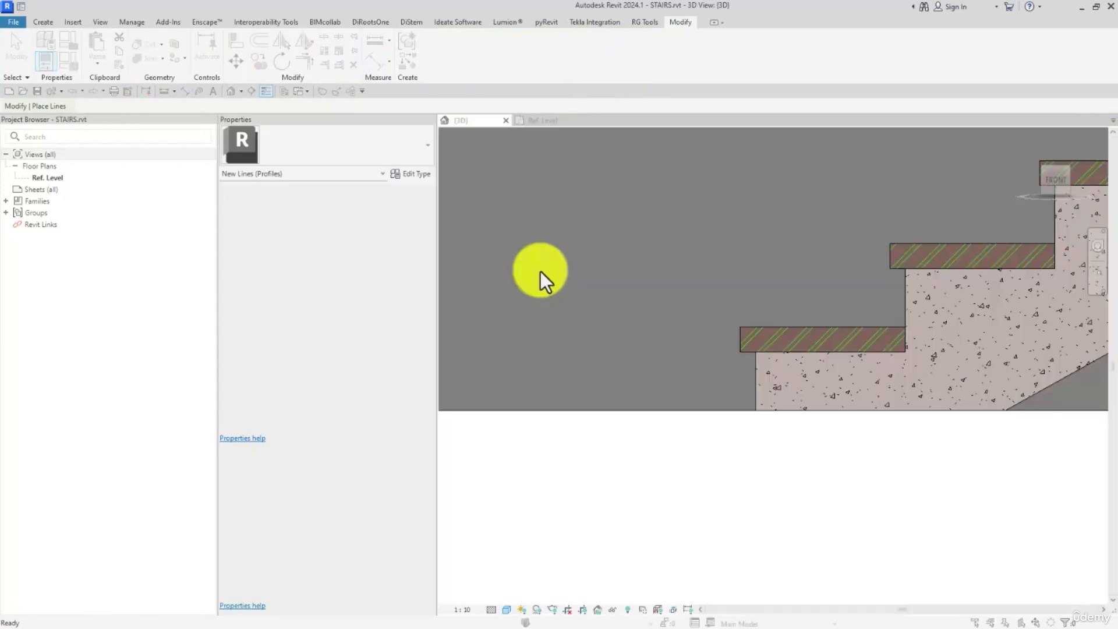
left_click(518, 293)
scroll(844, 368, "up", 5)
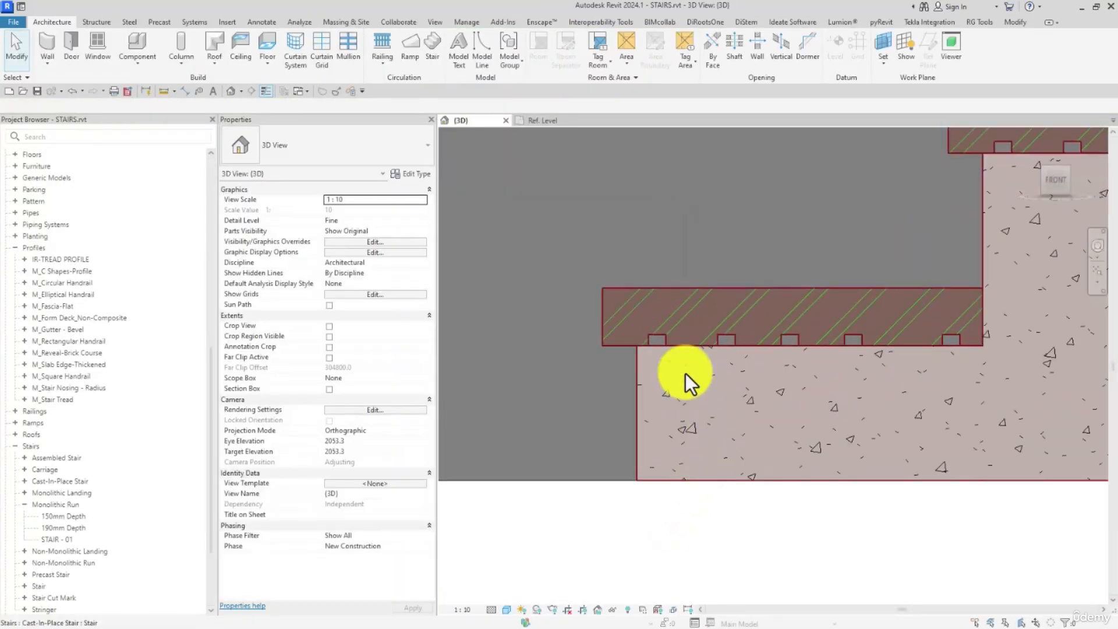
scroll(728, 372, "down", 4)
- Return to the IR-TREAD PROFILE family and delete the notched underside lines, keeping the first short segment at the lower-left corner
left_click(556, 124)
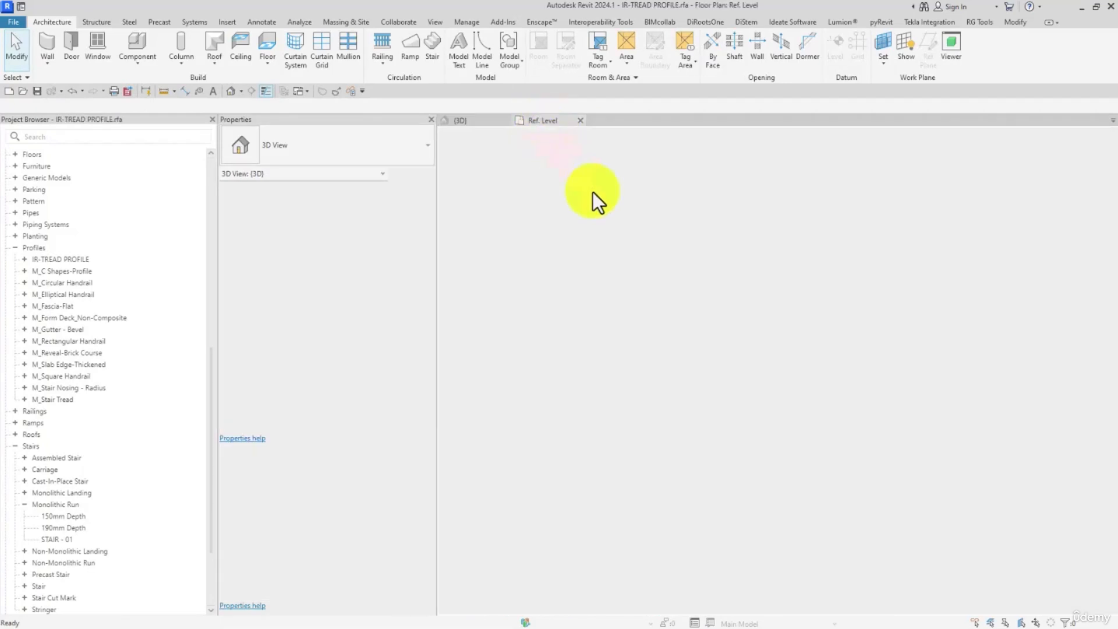
key("Escape")
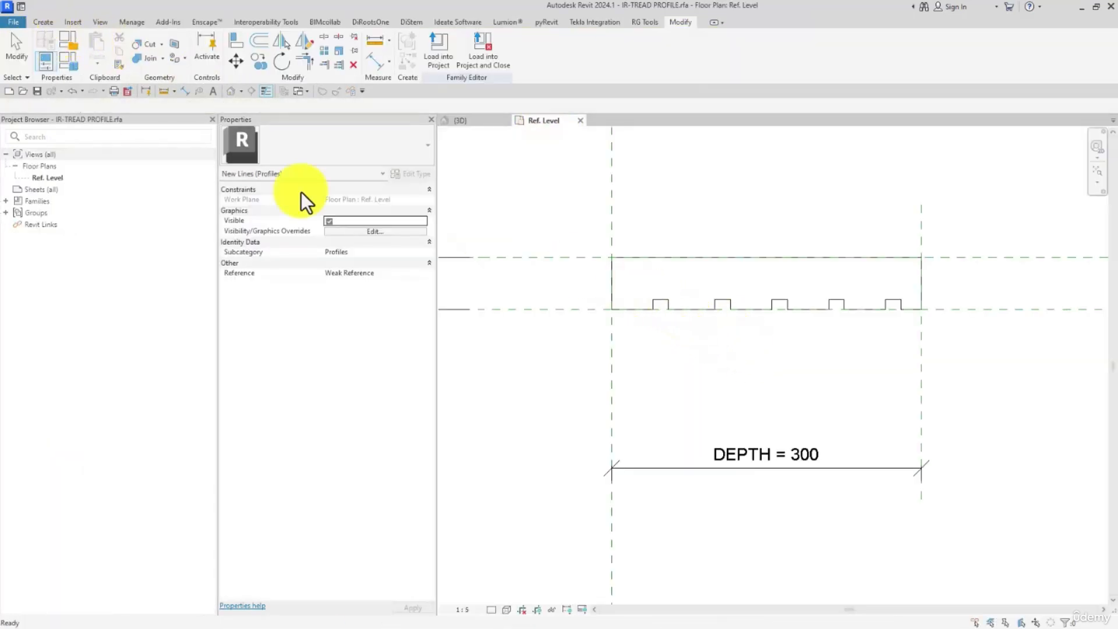
left_click_drag(637, 284, 986, 383)
key("Delete")
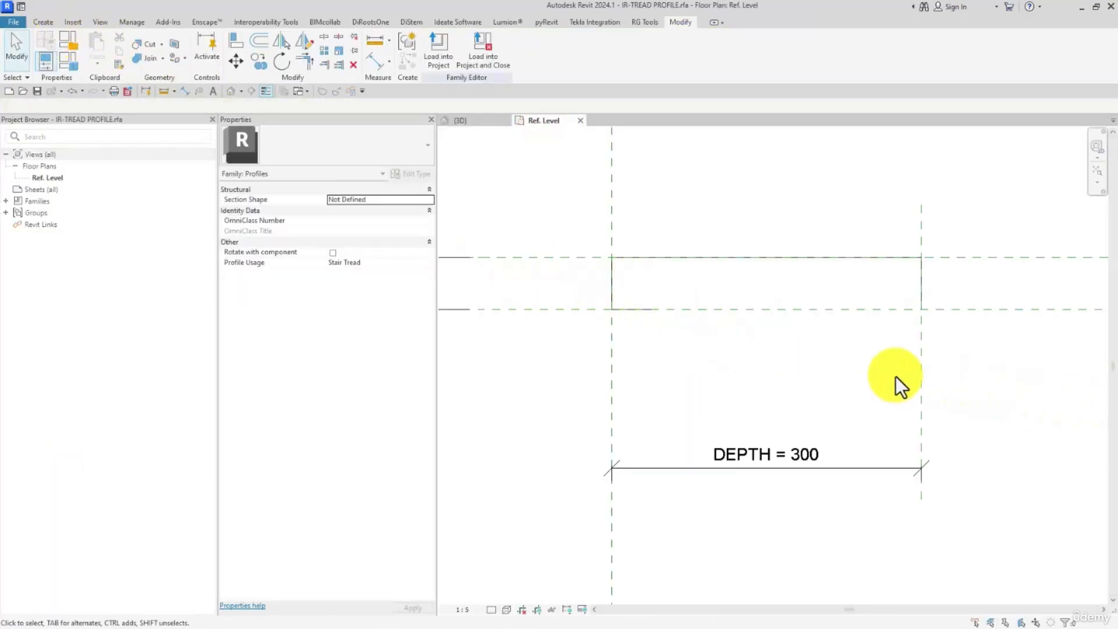
- Trim/extend the remaining lower segment to the profile's right edge so the outline closes as a plain rectangle
key("t")
key("r")
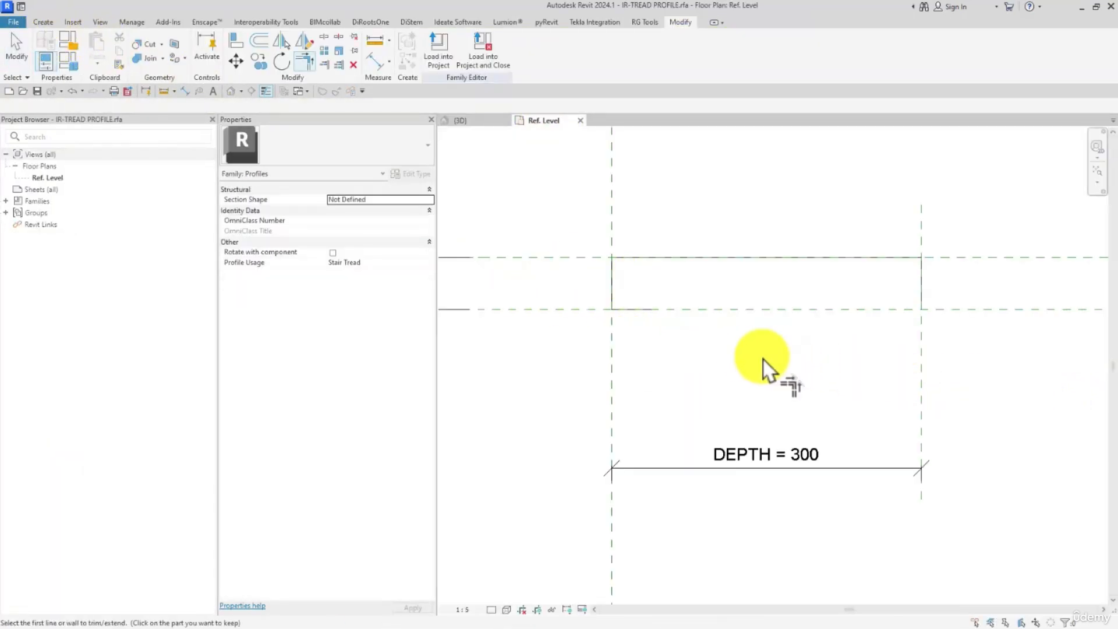
left_click(618, 308)
left_click(923, 274)
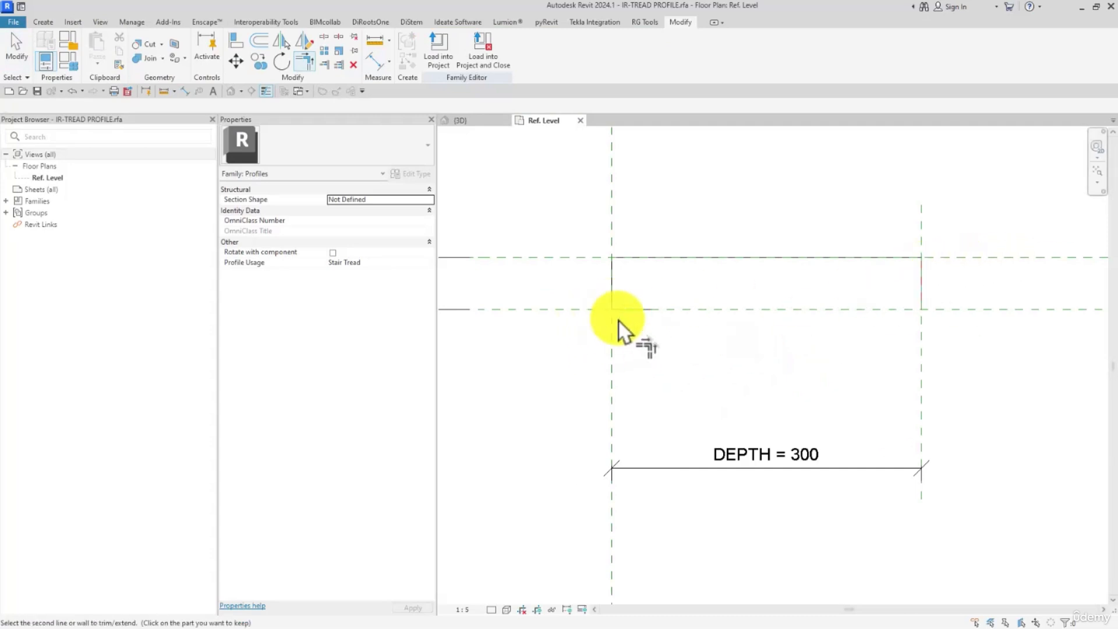
left_click(633, 309)
left_click(17, 57)
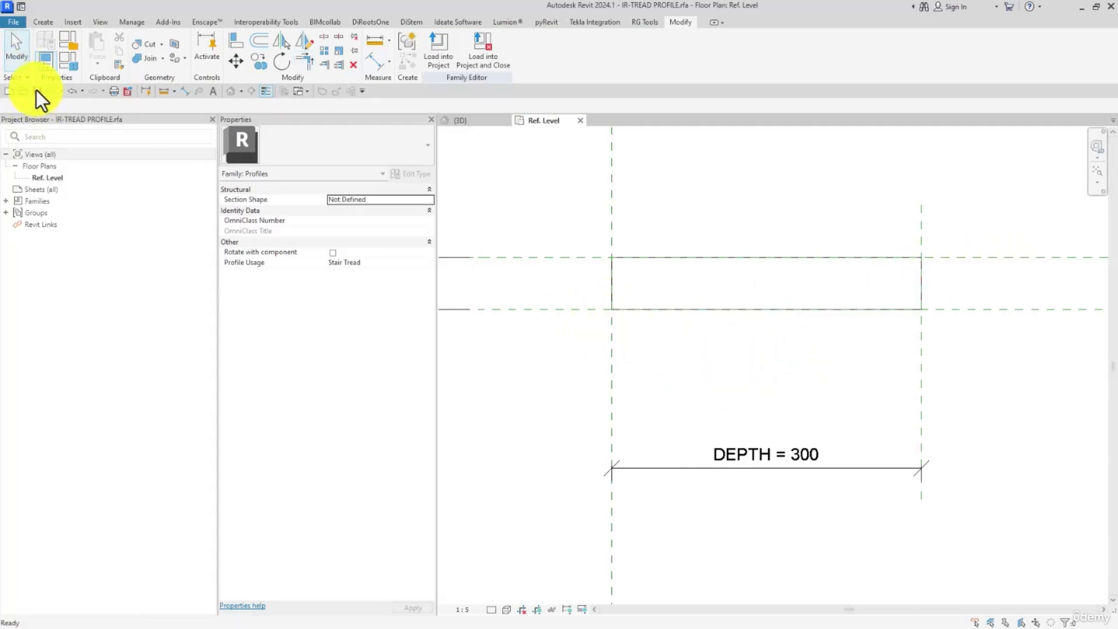
- Load the plain rectangular IR-TREAD PROFILE into the STAIRS project, overwriting the existing version
left_click(495, 51)
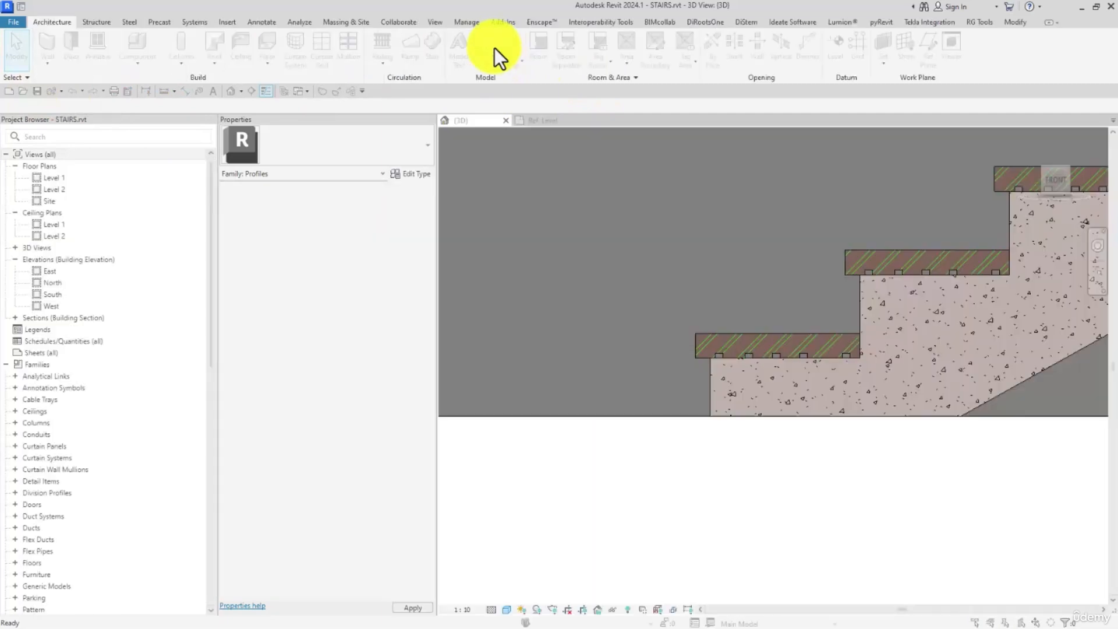
left_click(485, 291)
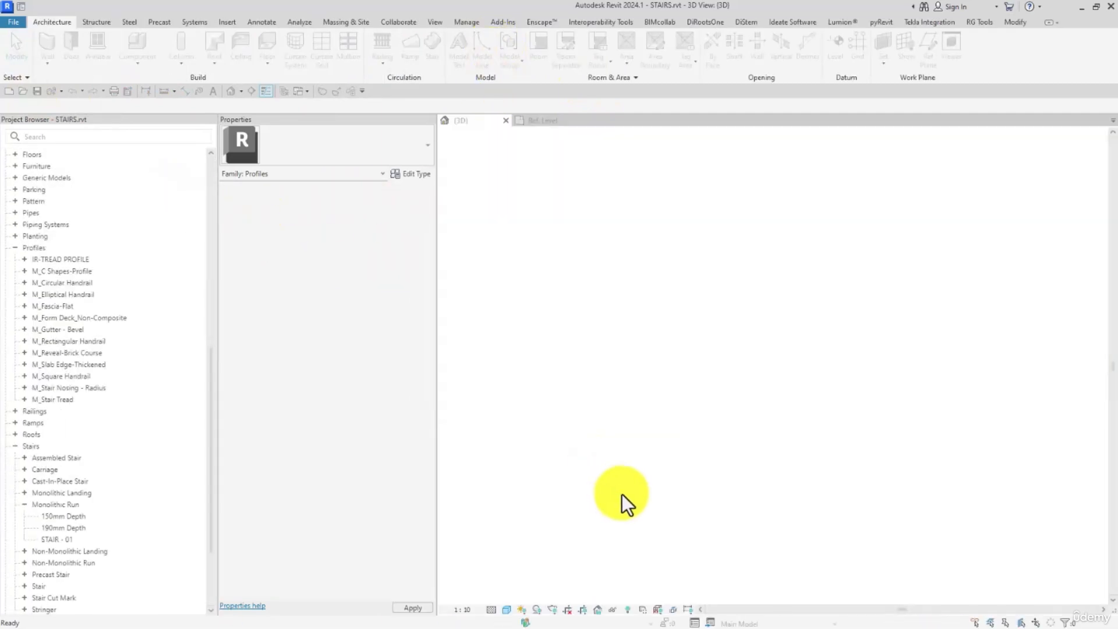